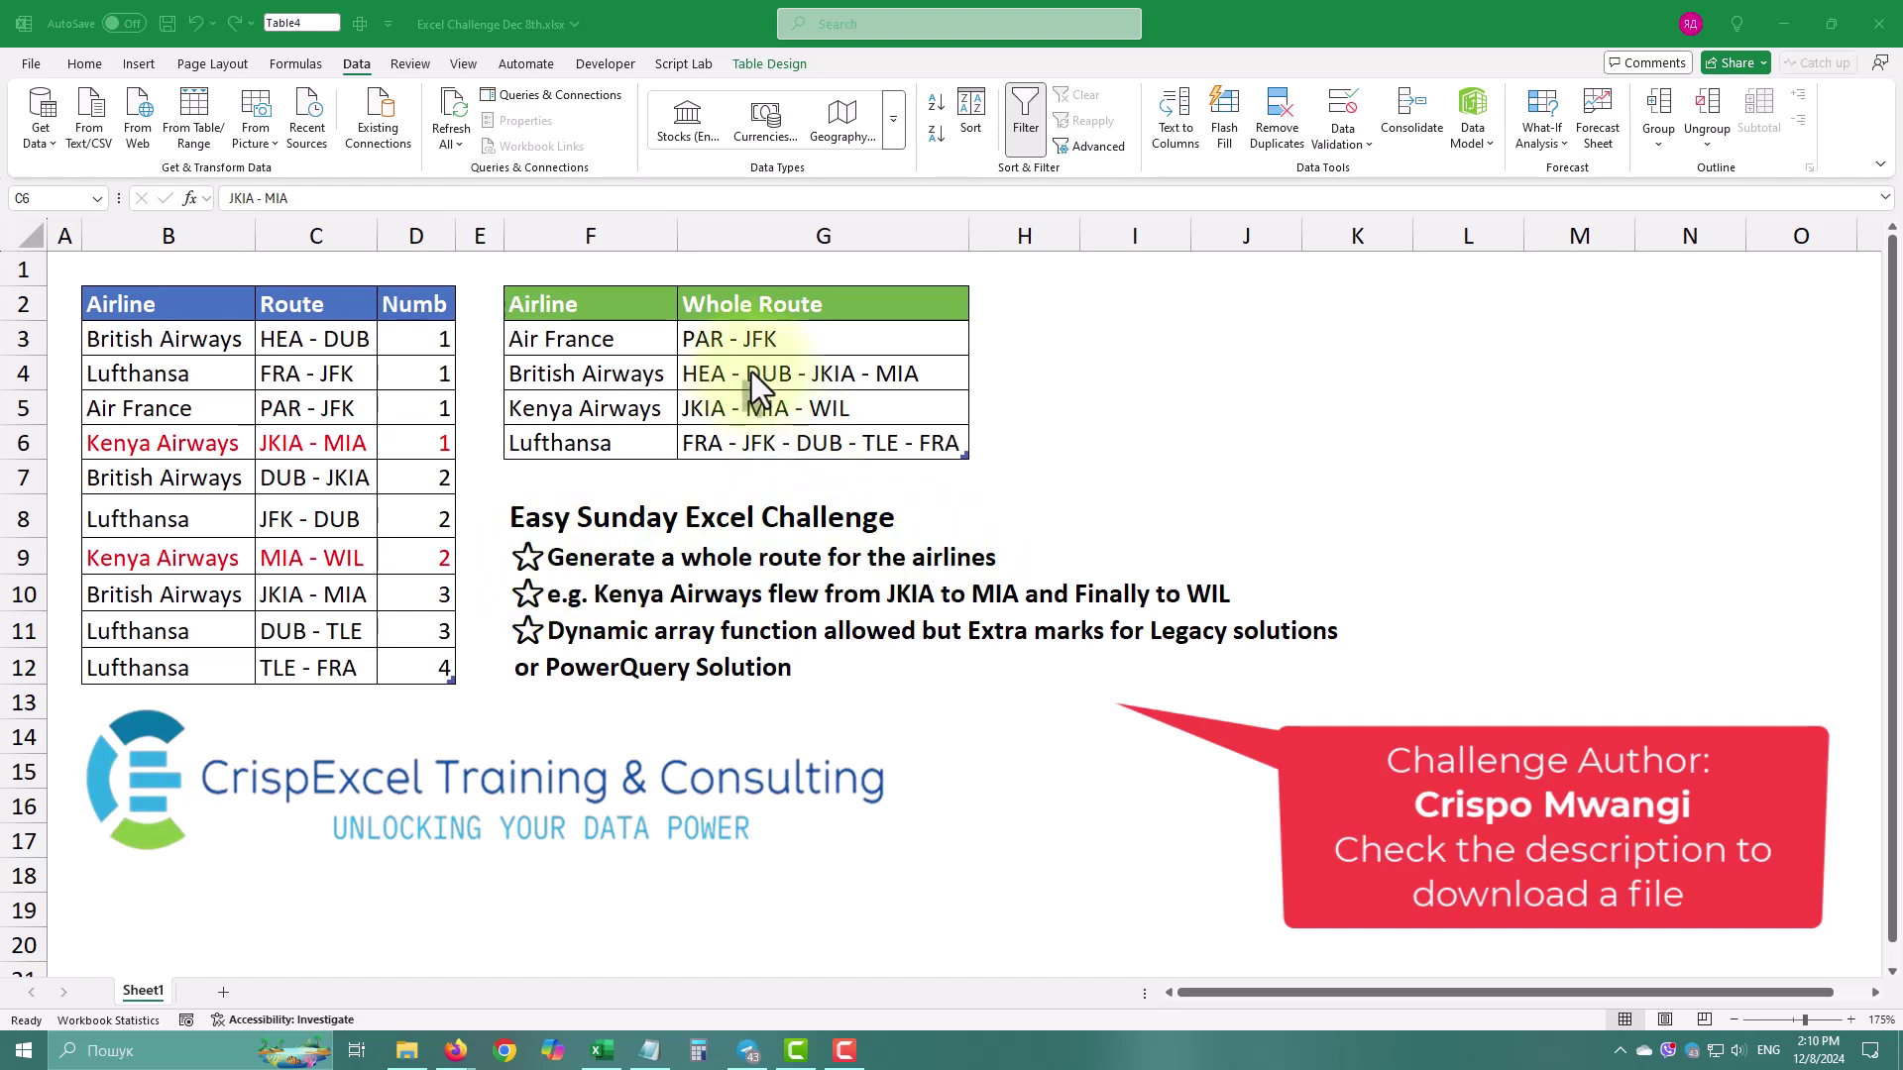
Step: Inspect Kenya Airways' routes in the source table, focusing on MIA - WIL
click(711, 414)
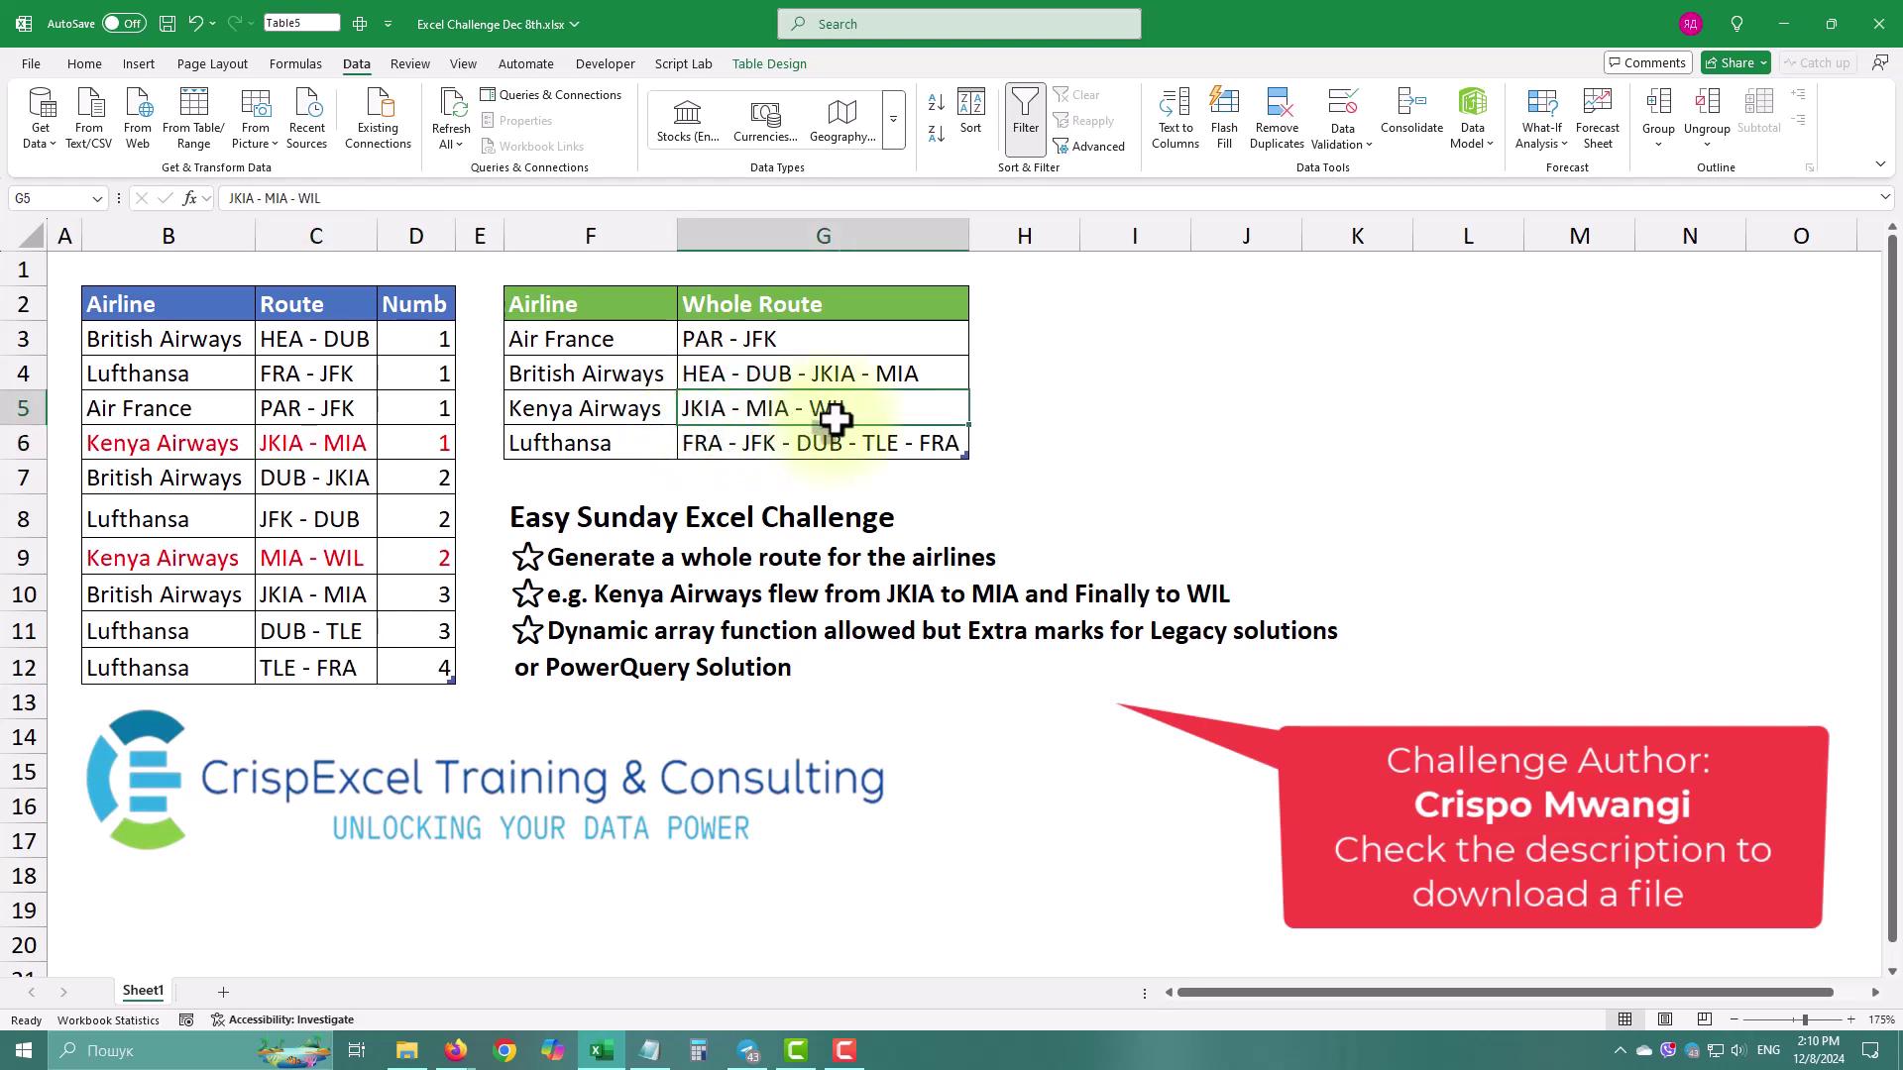
click(351, 445)
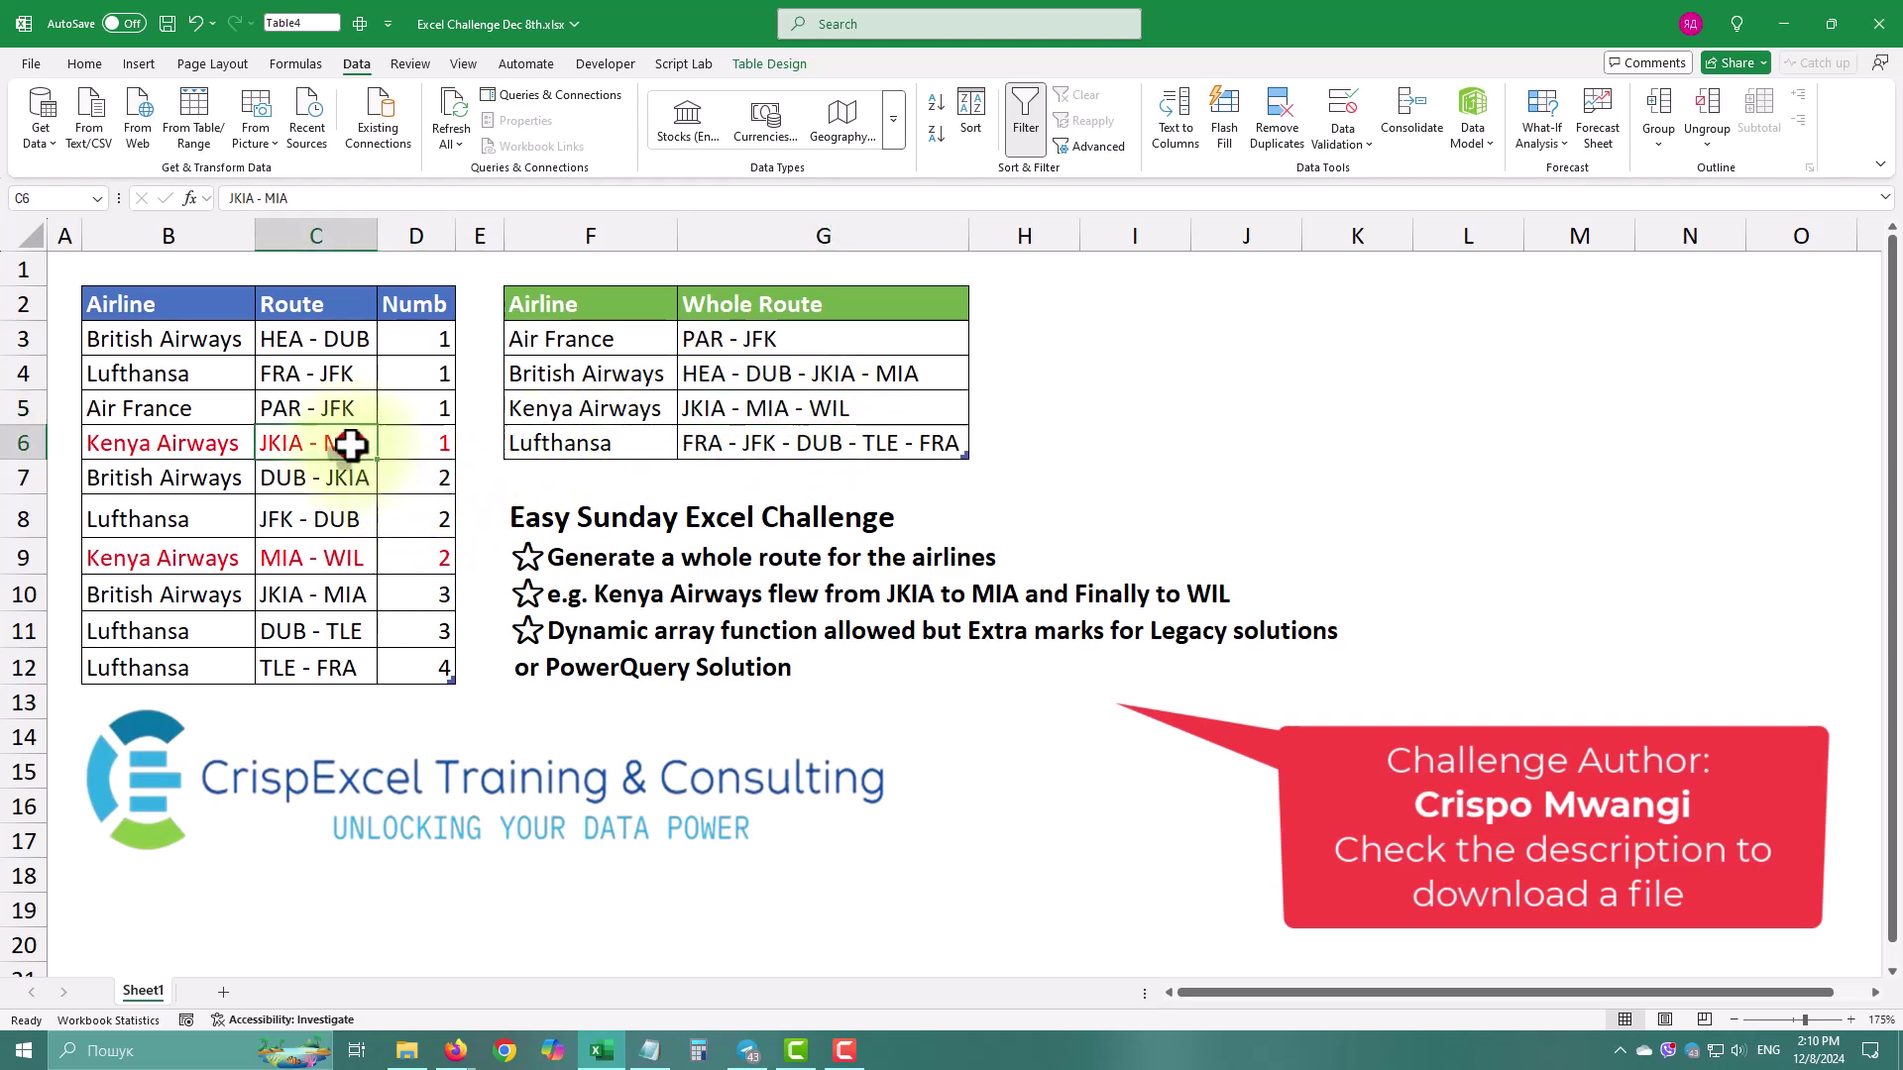
ctrl+click(332, 555)
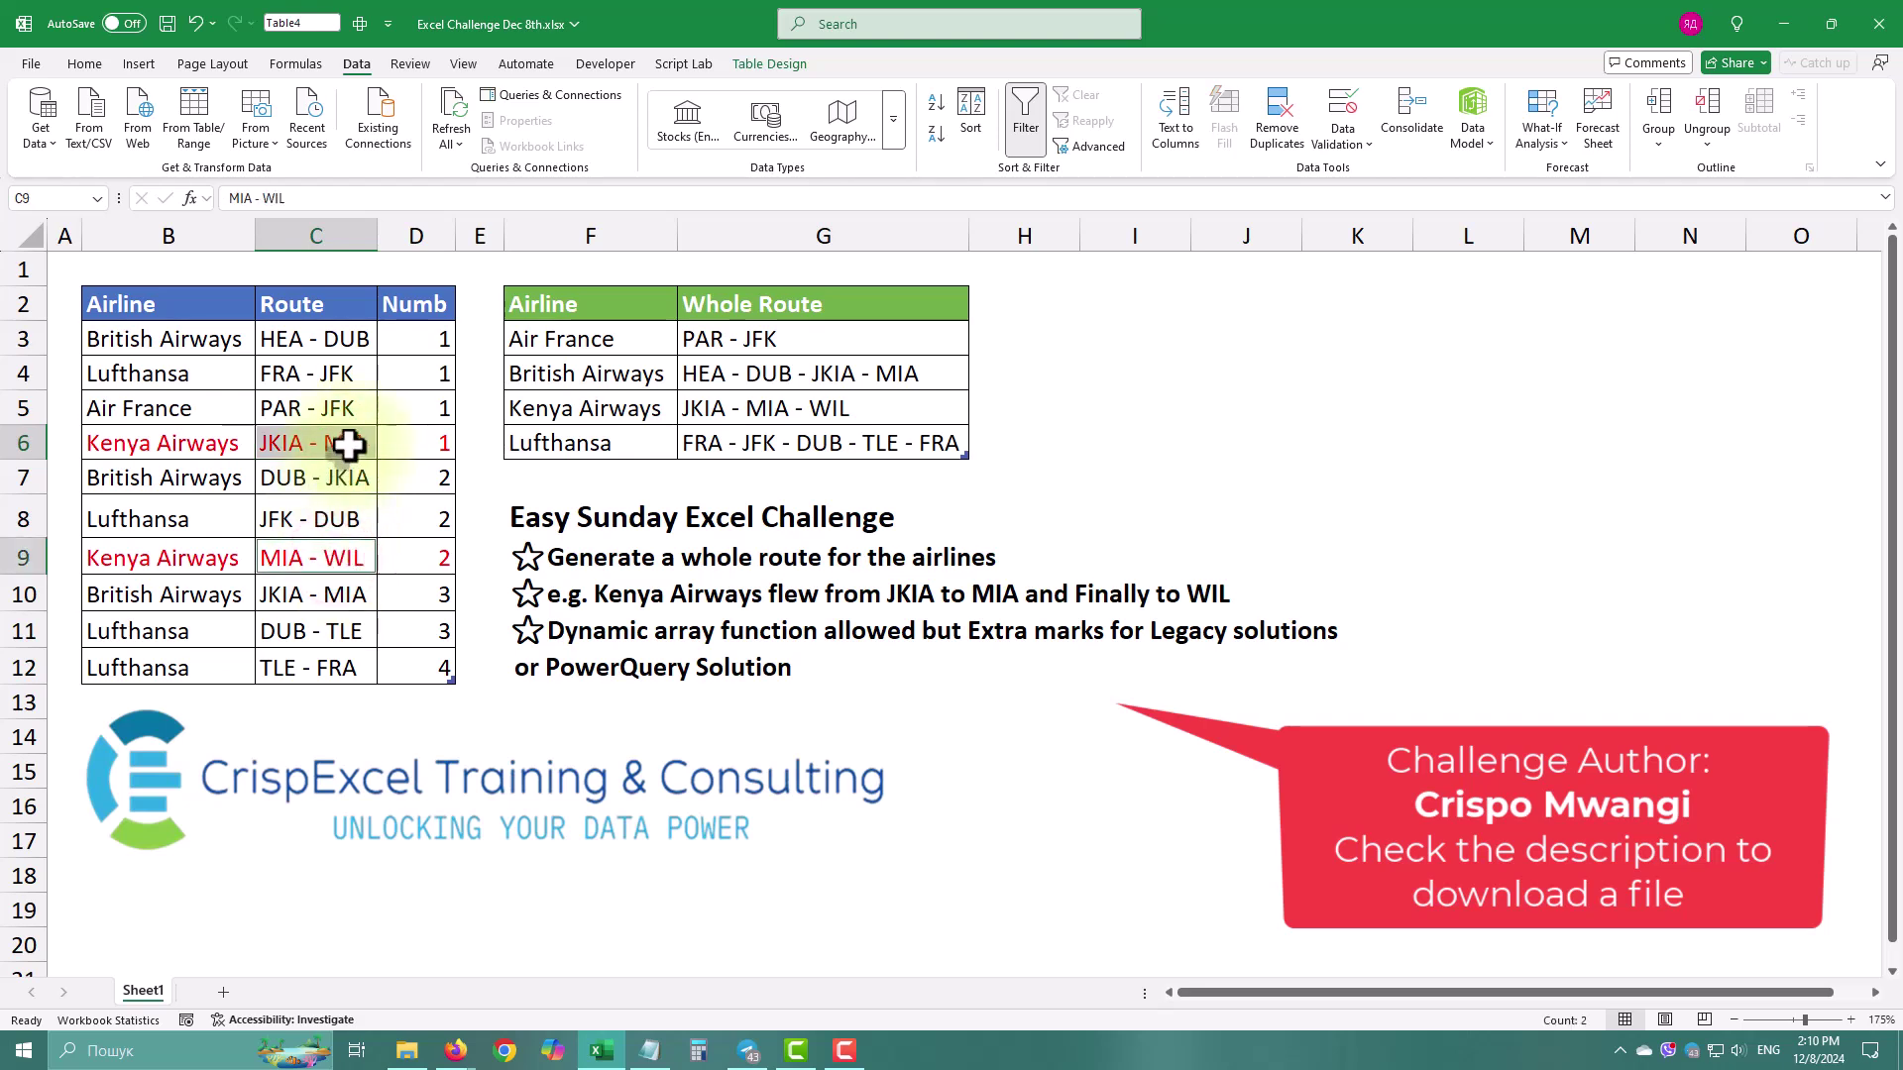
click(285, 554)
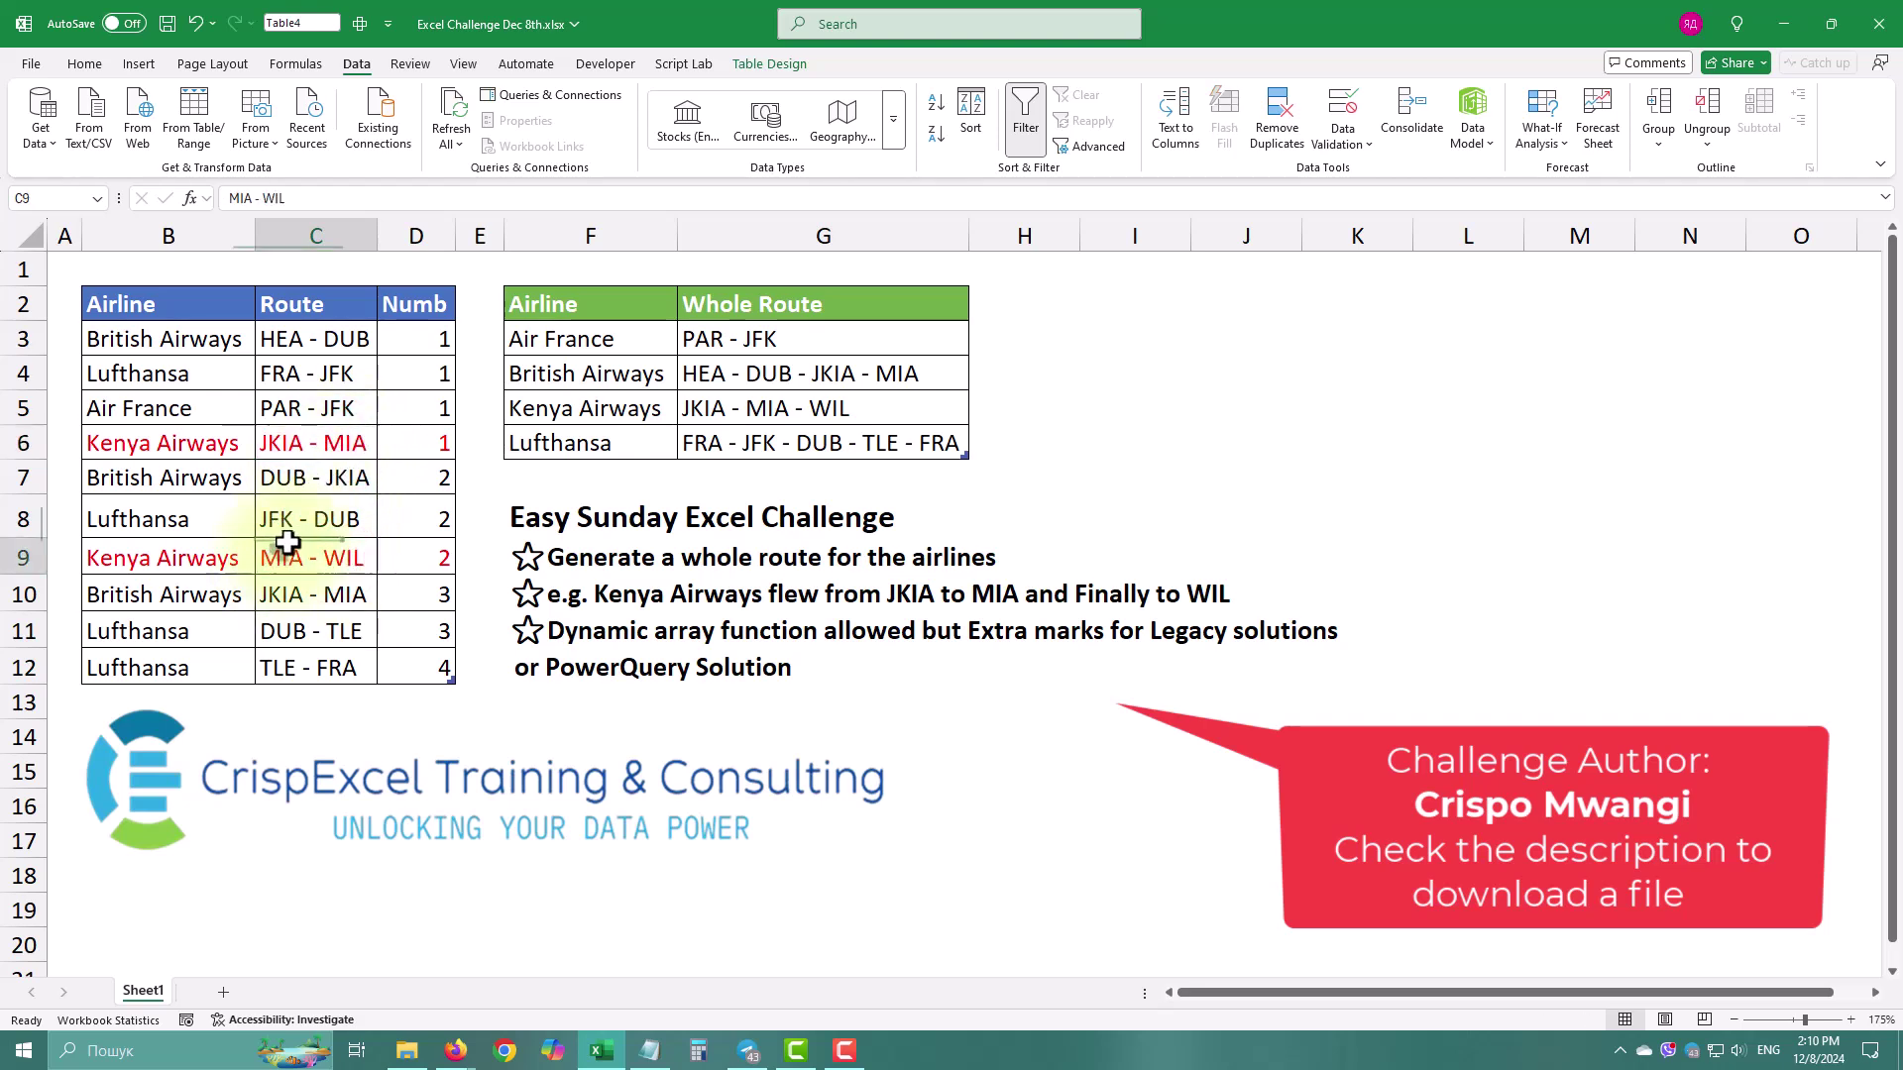
Step: Load the route table into Power Query, zoom in, and start grouping by Airline
click(189, 120)
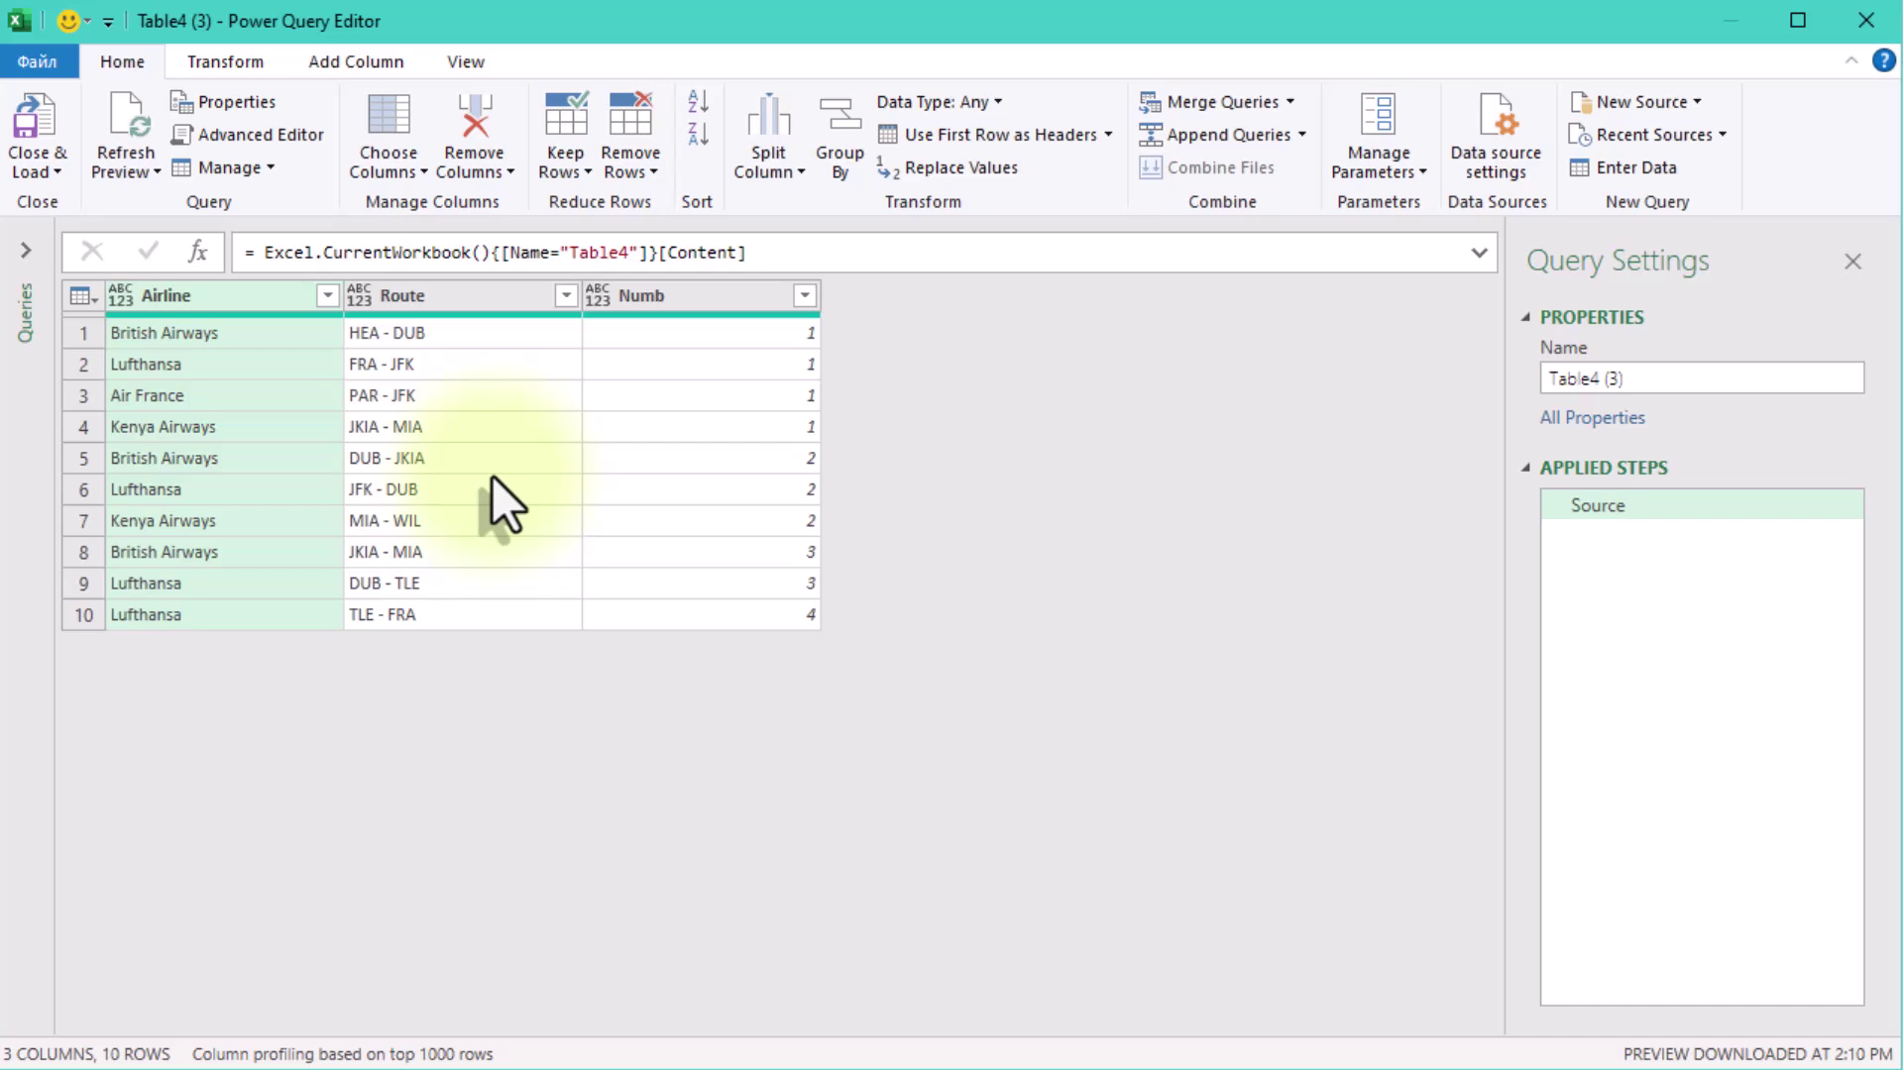
key(ctrl+plus)
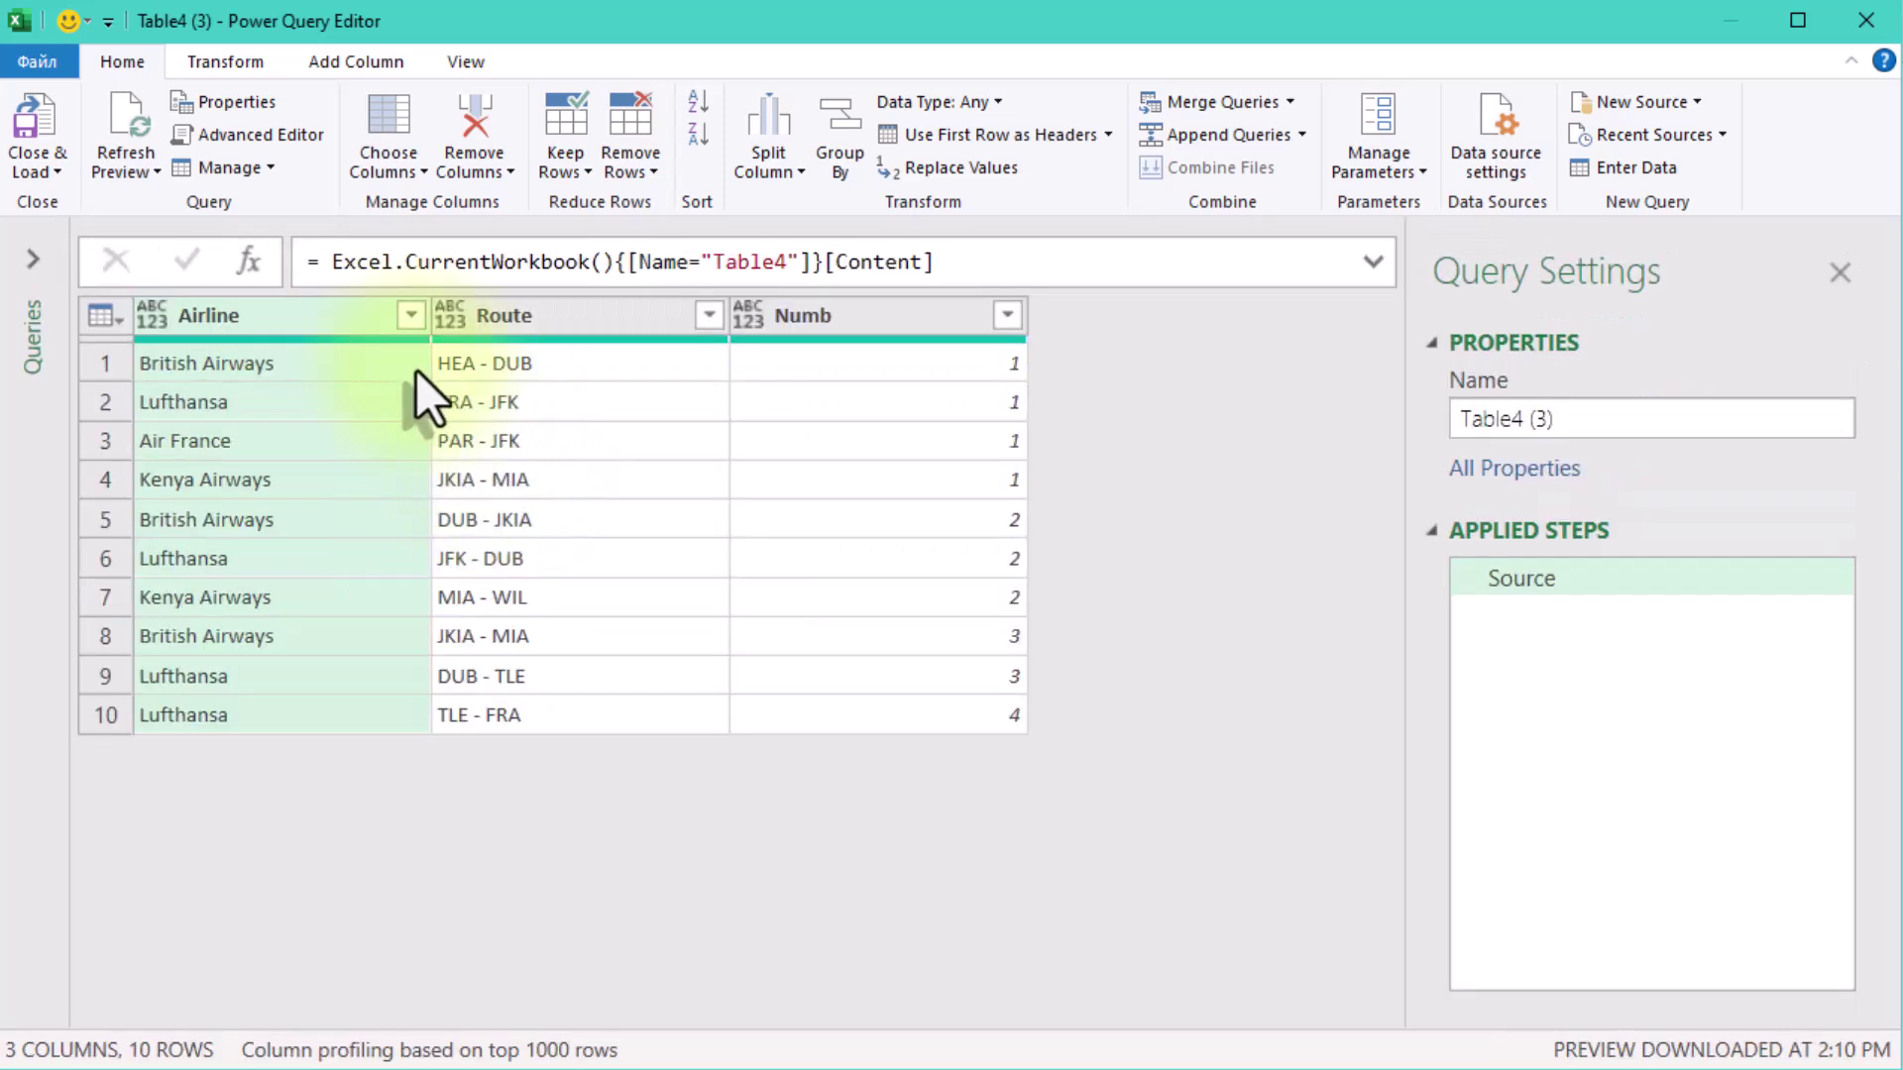
click(320, 312)
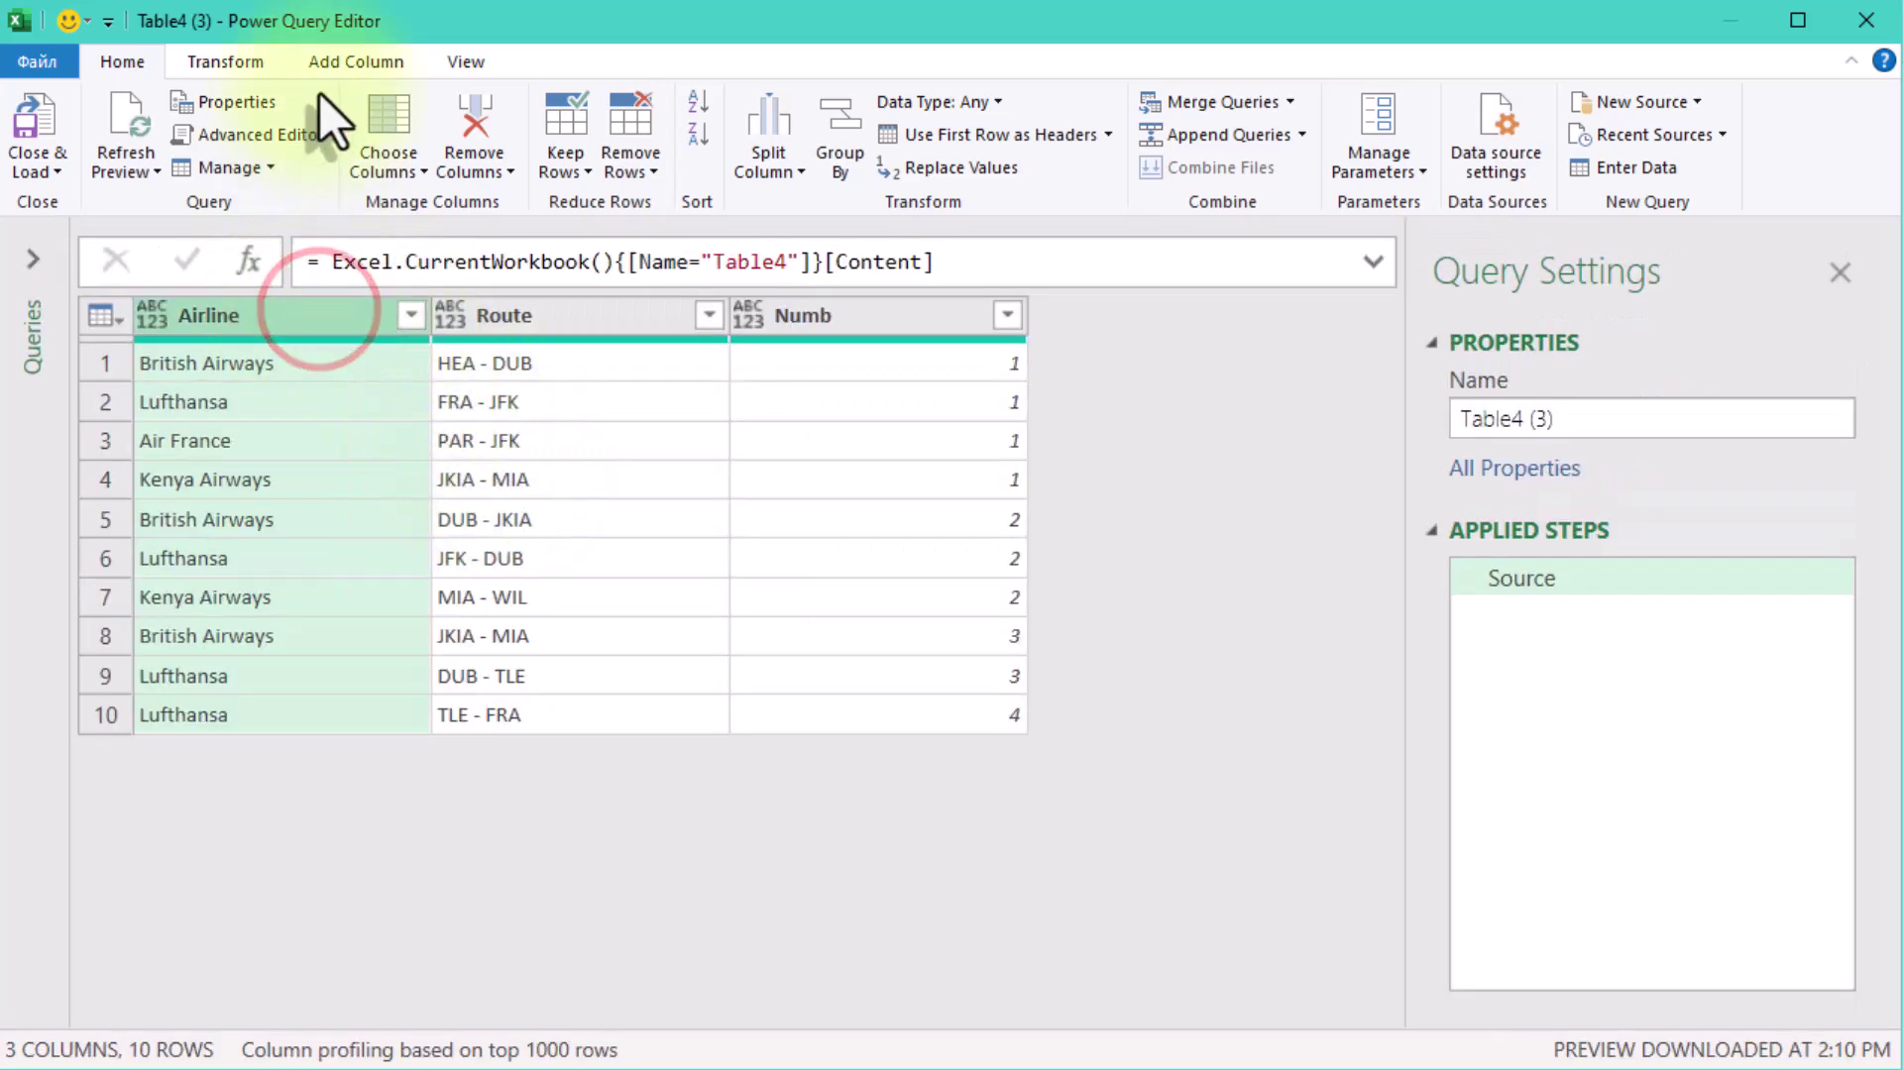
click(246, 56)
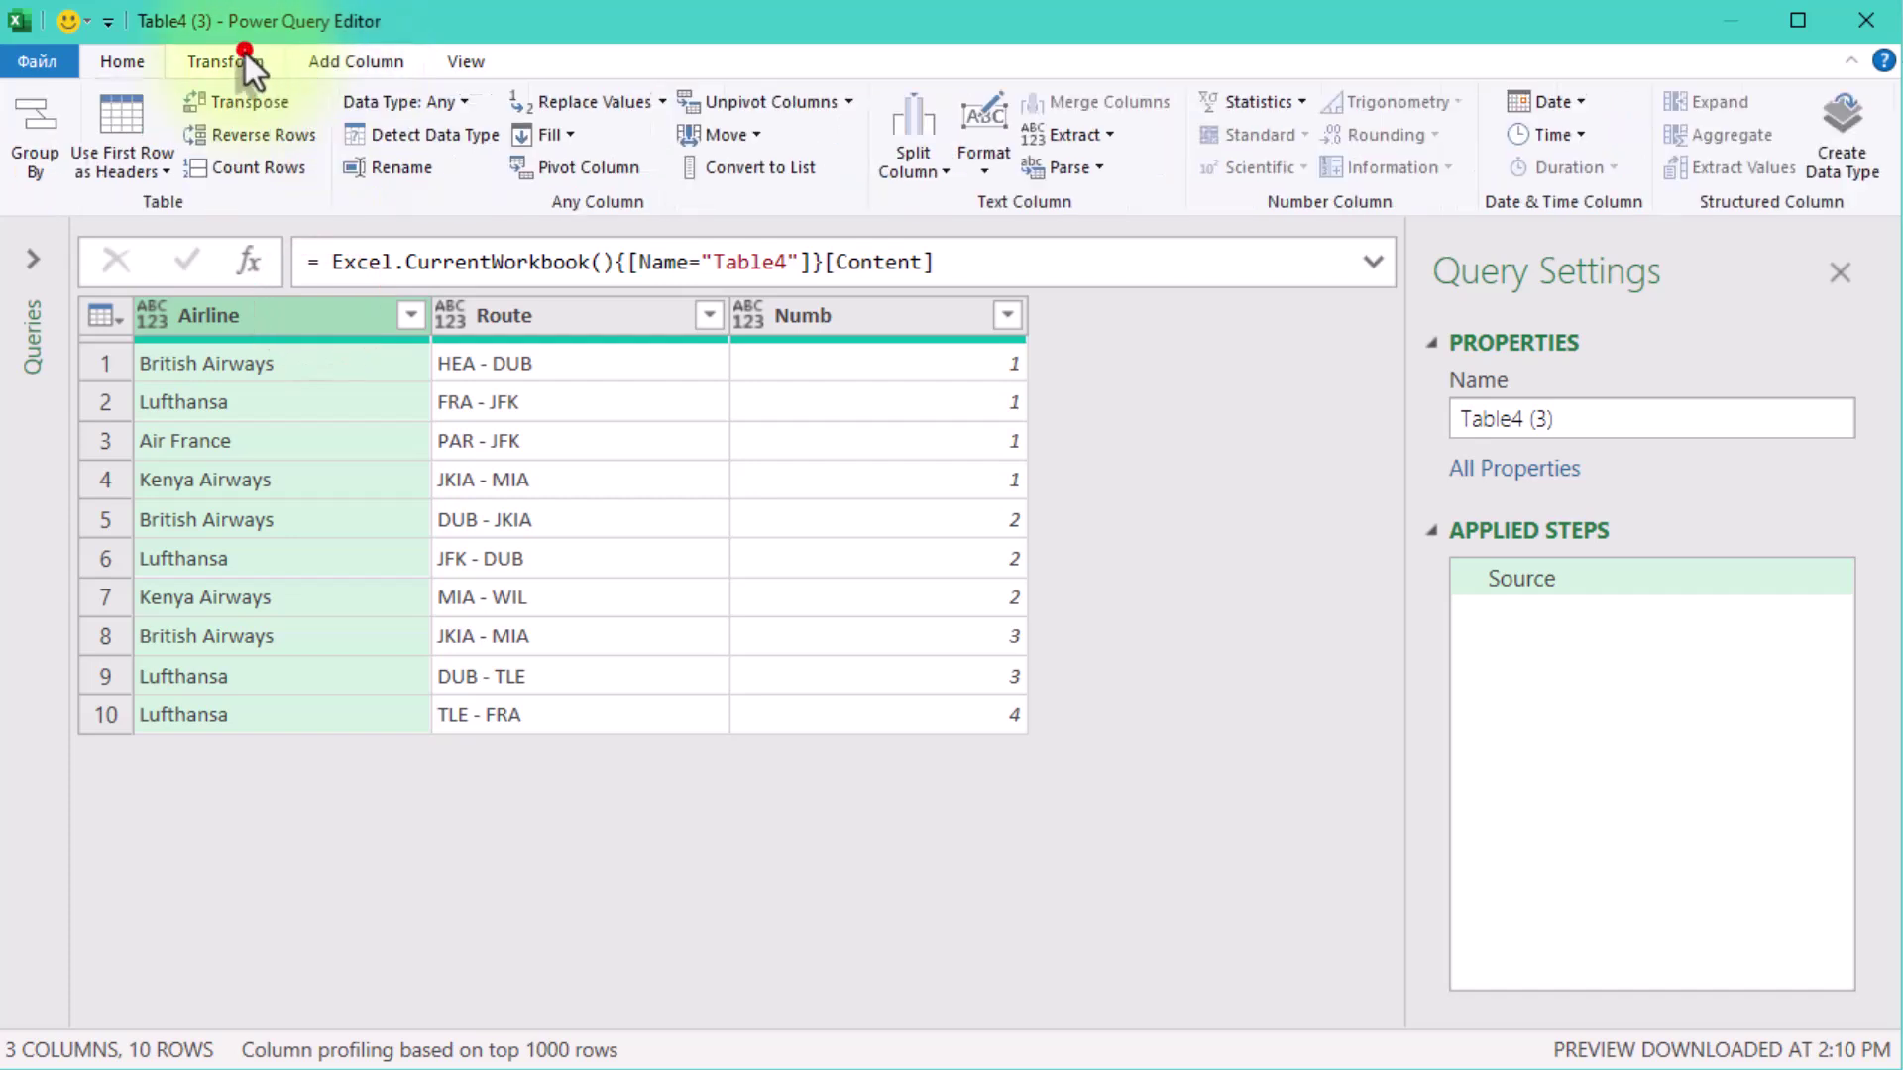
click(27, 126)
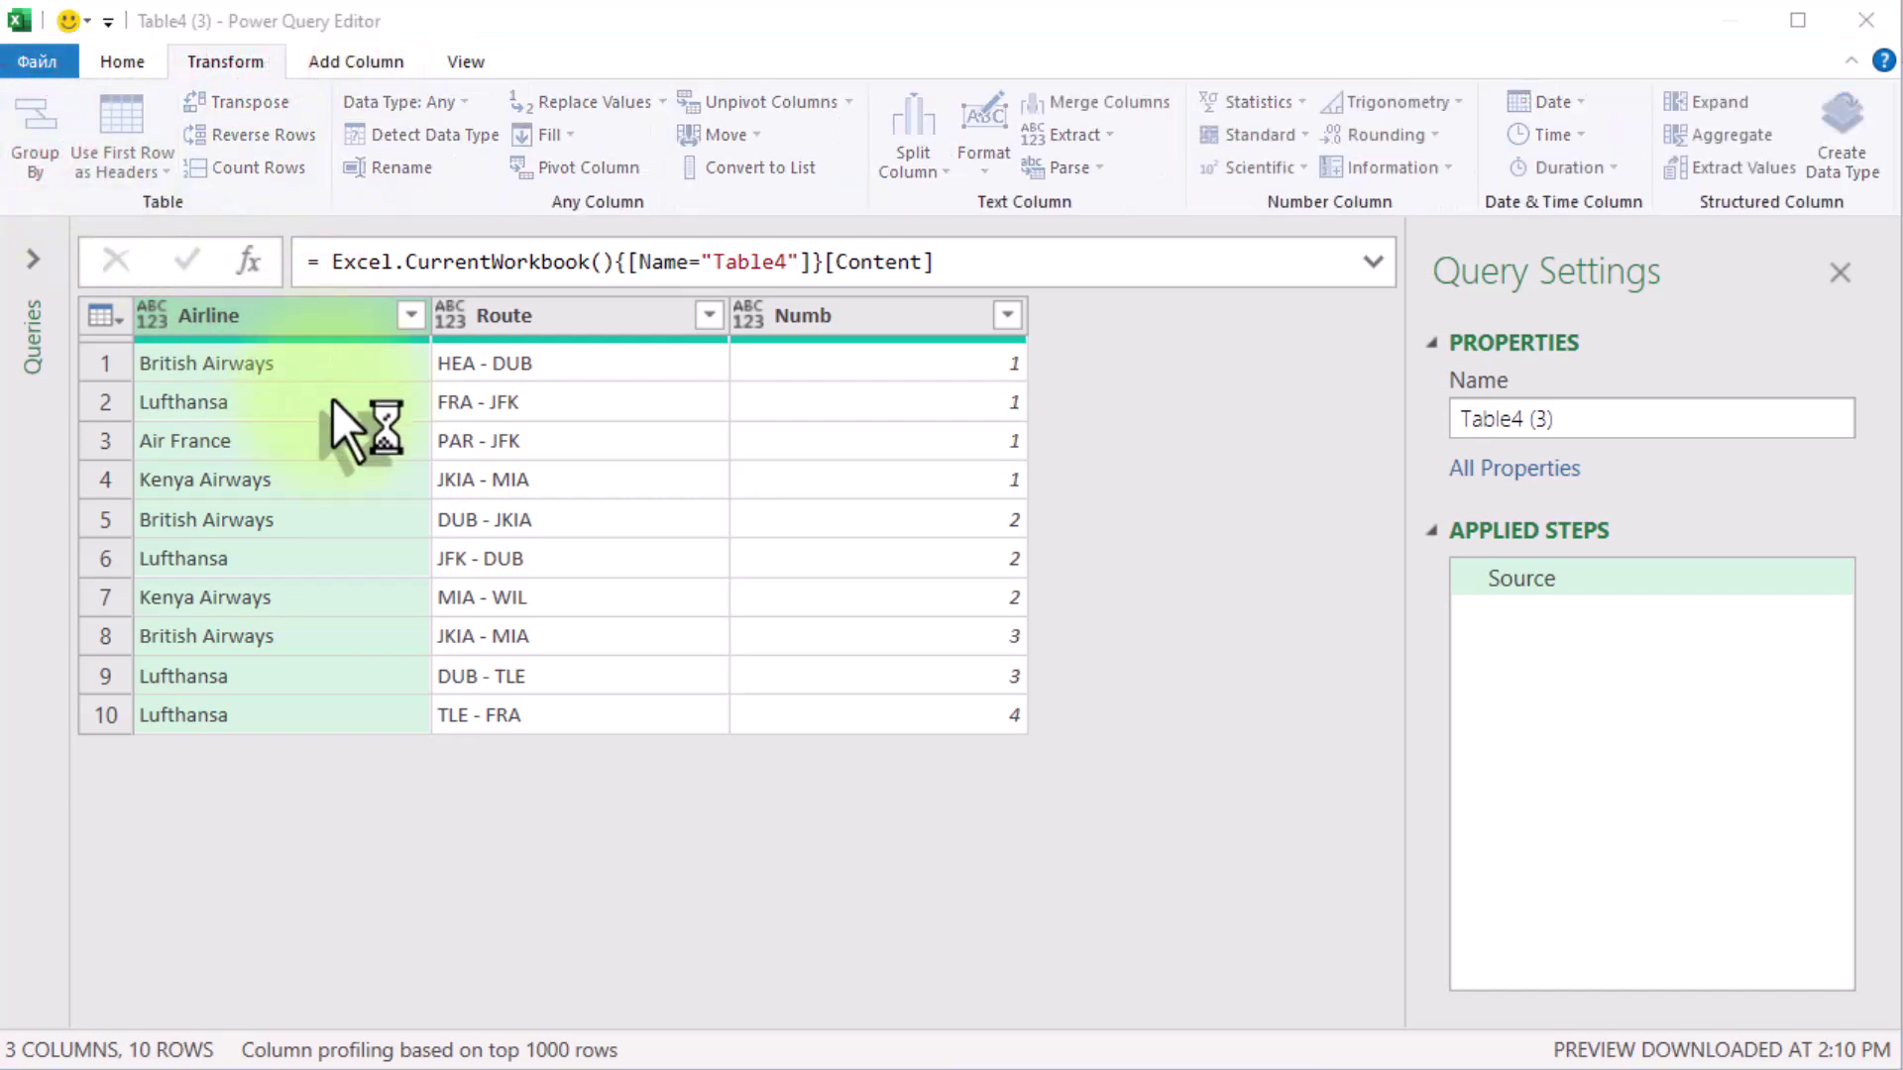
Step: Name the new grouped column 'Whole Route' and set its operation to All Rows
click(540, 539)
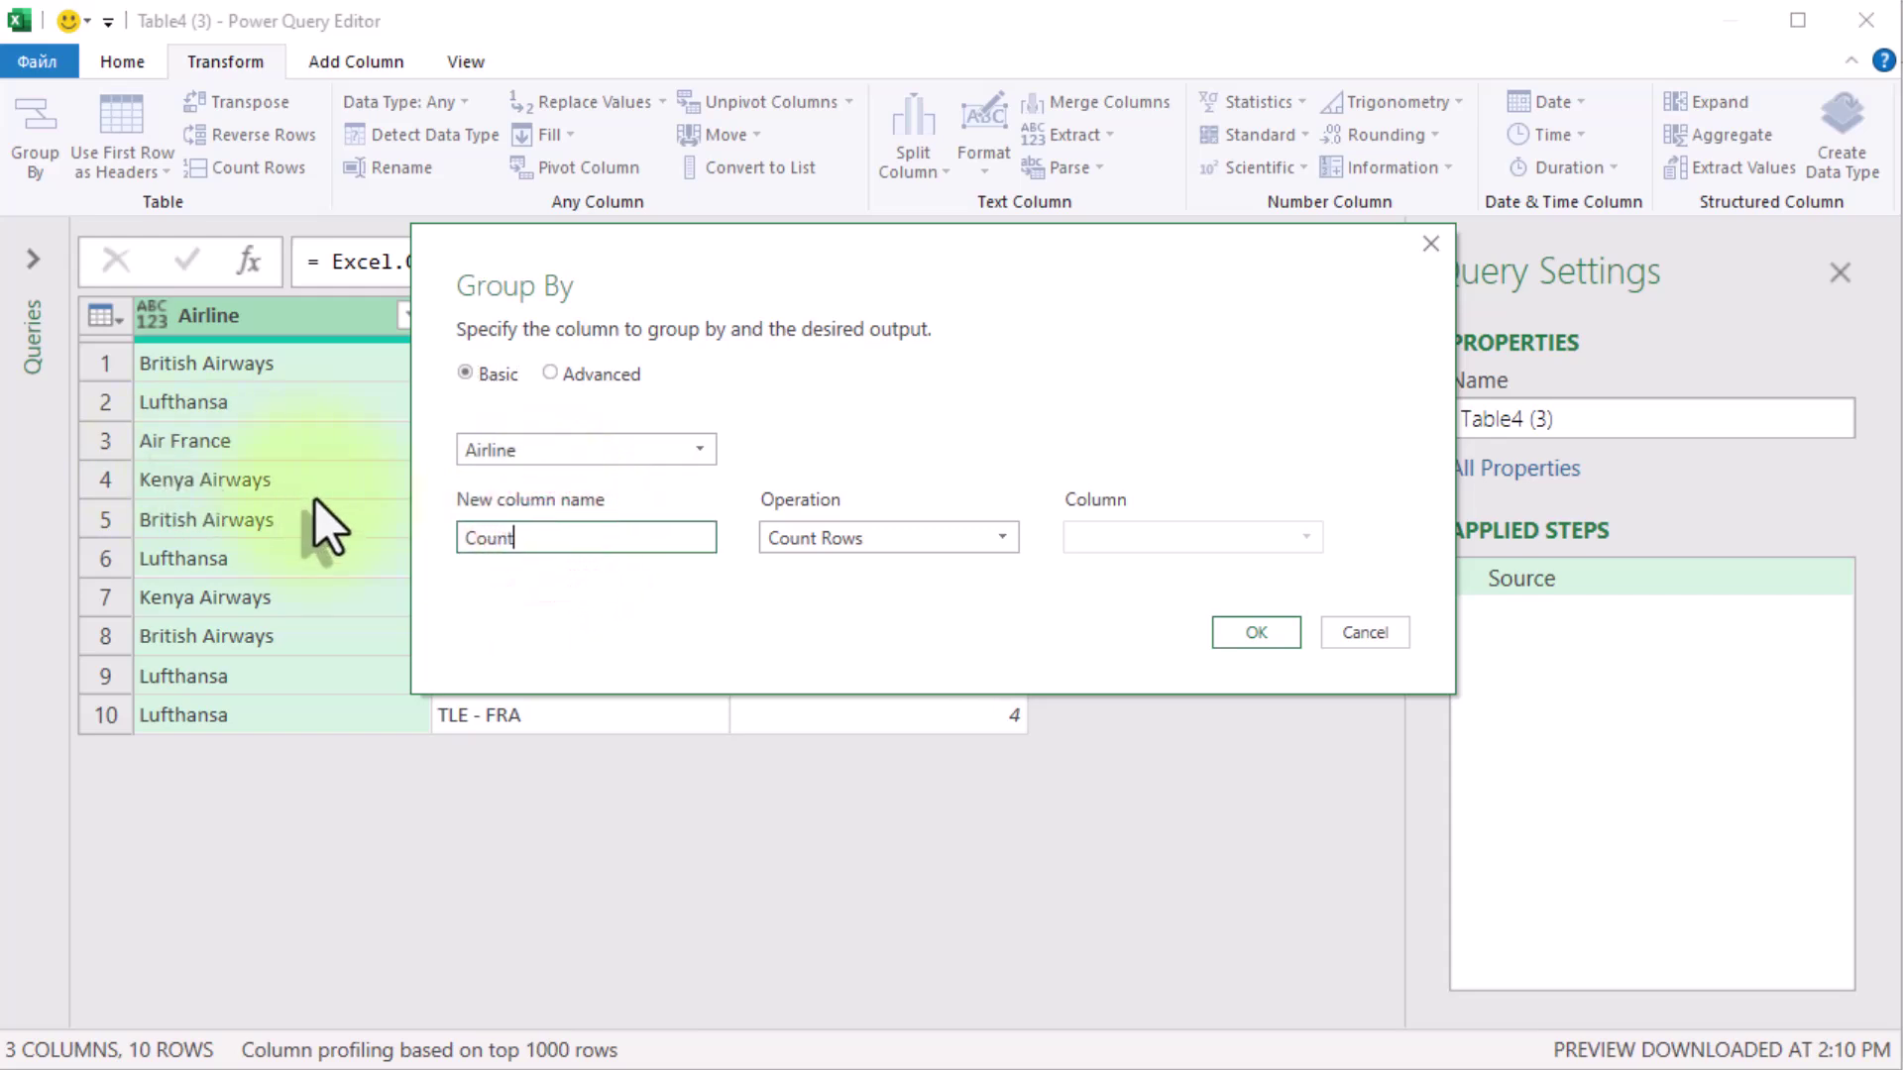
click(562, 539)
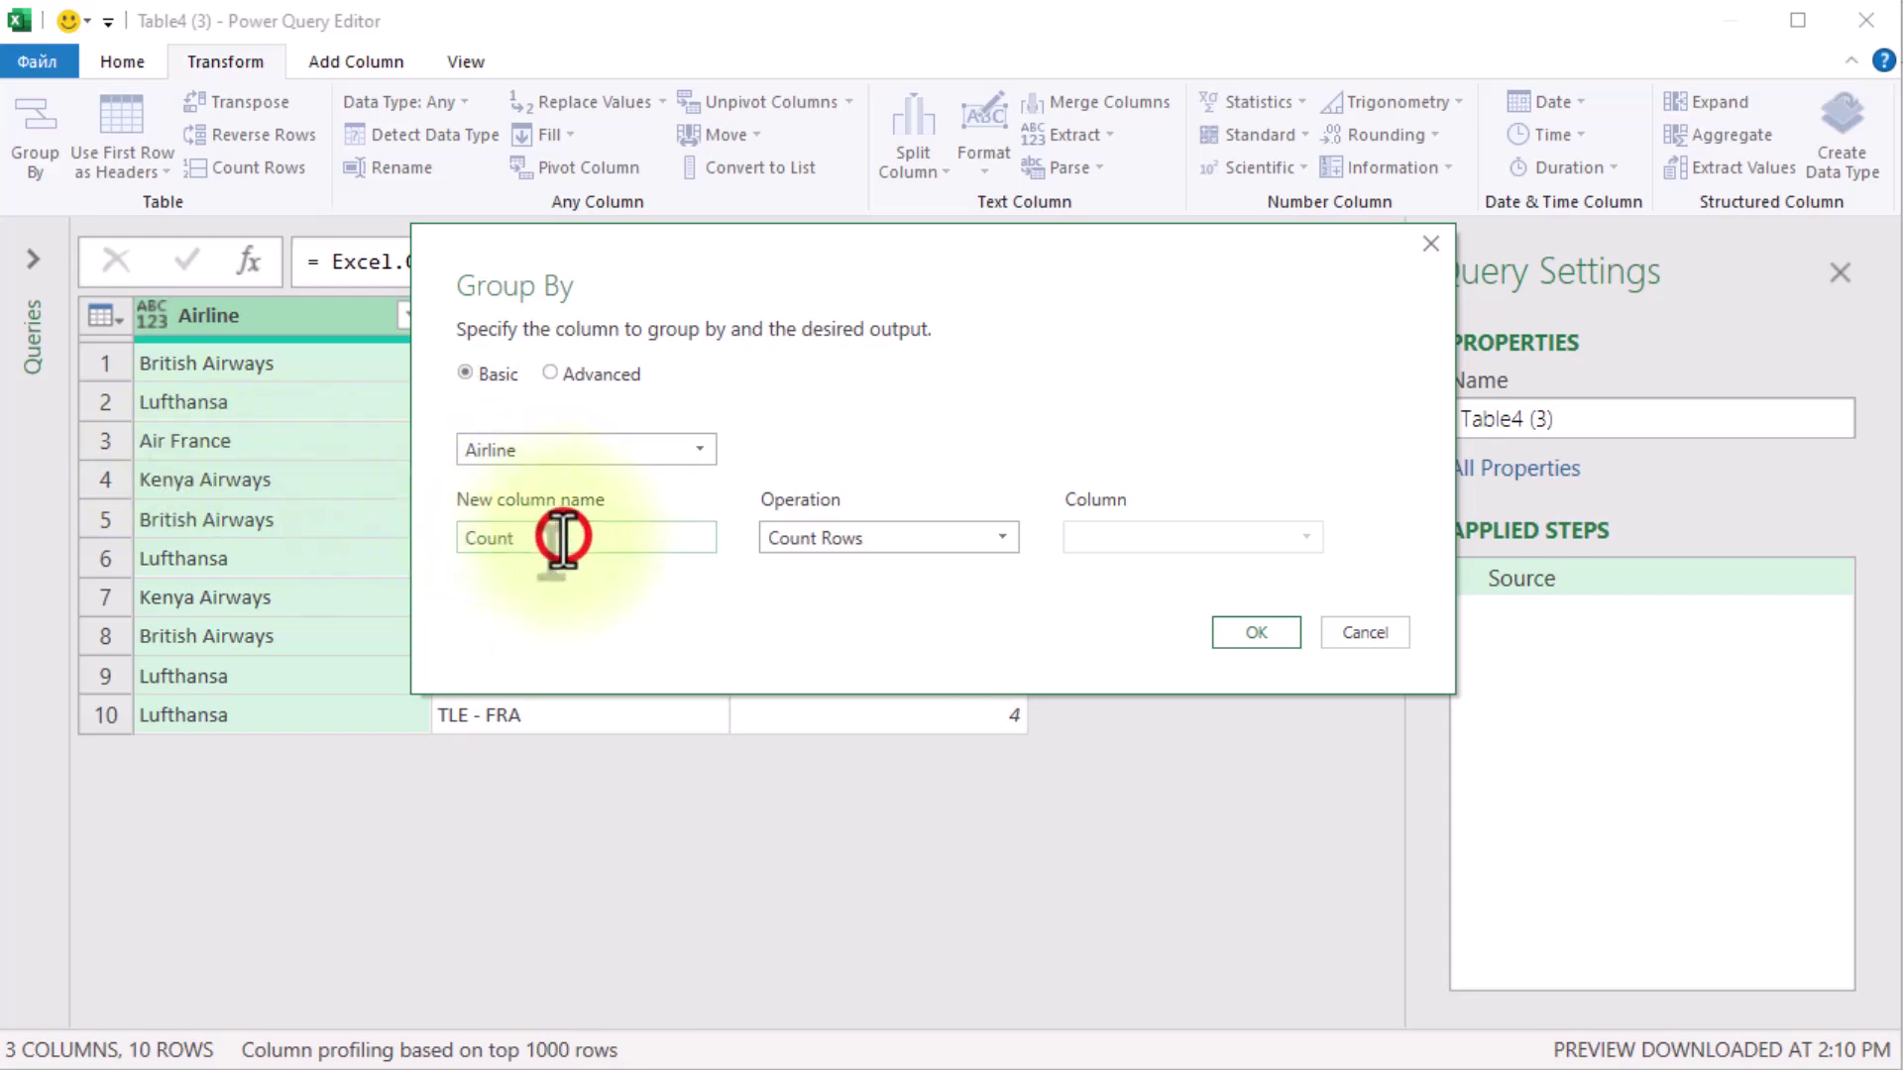
key(BackSpace)
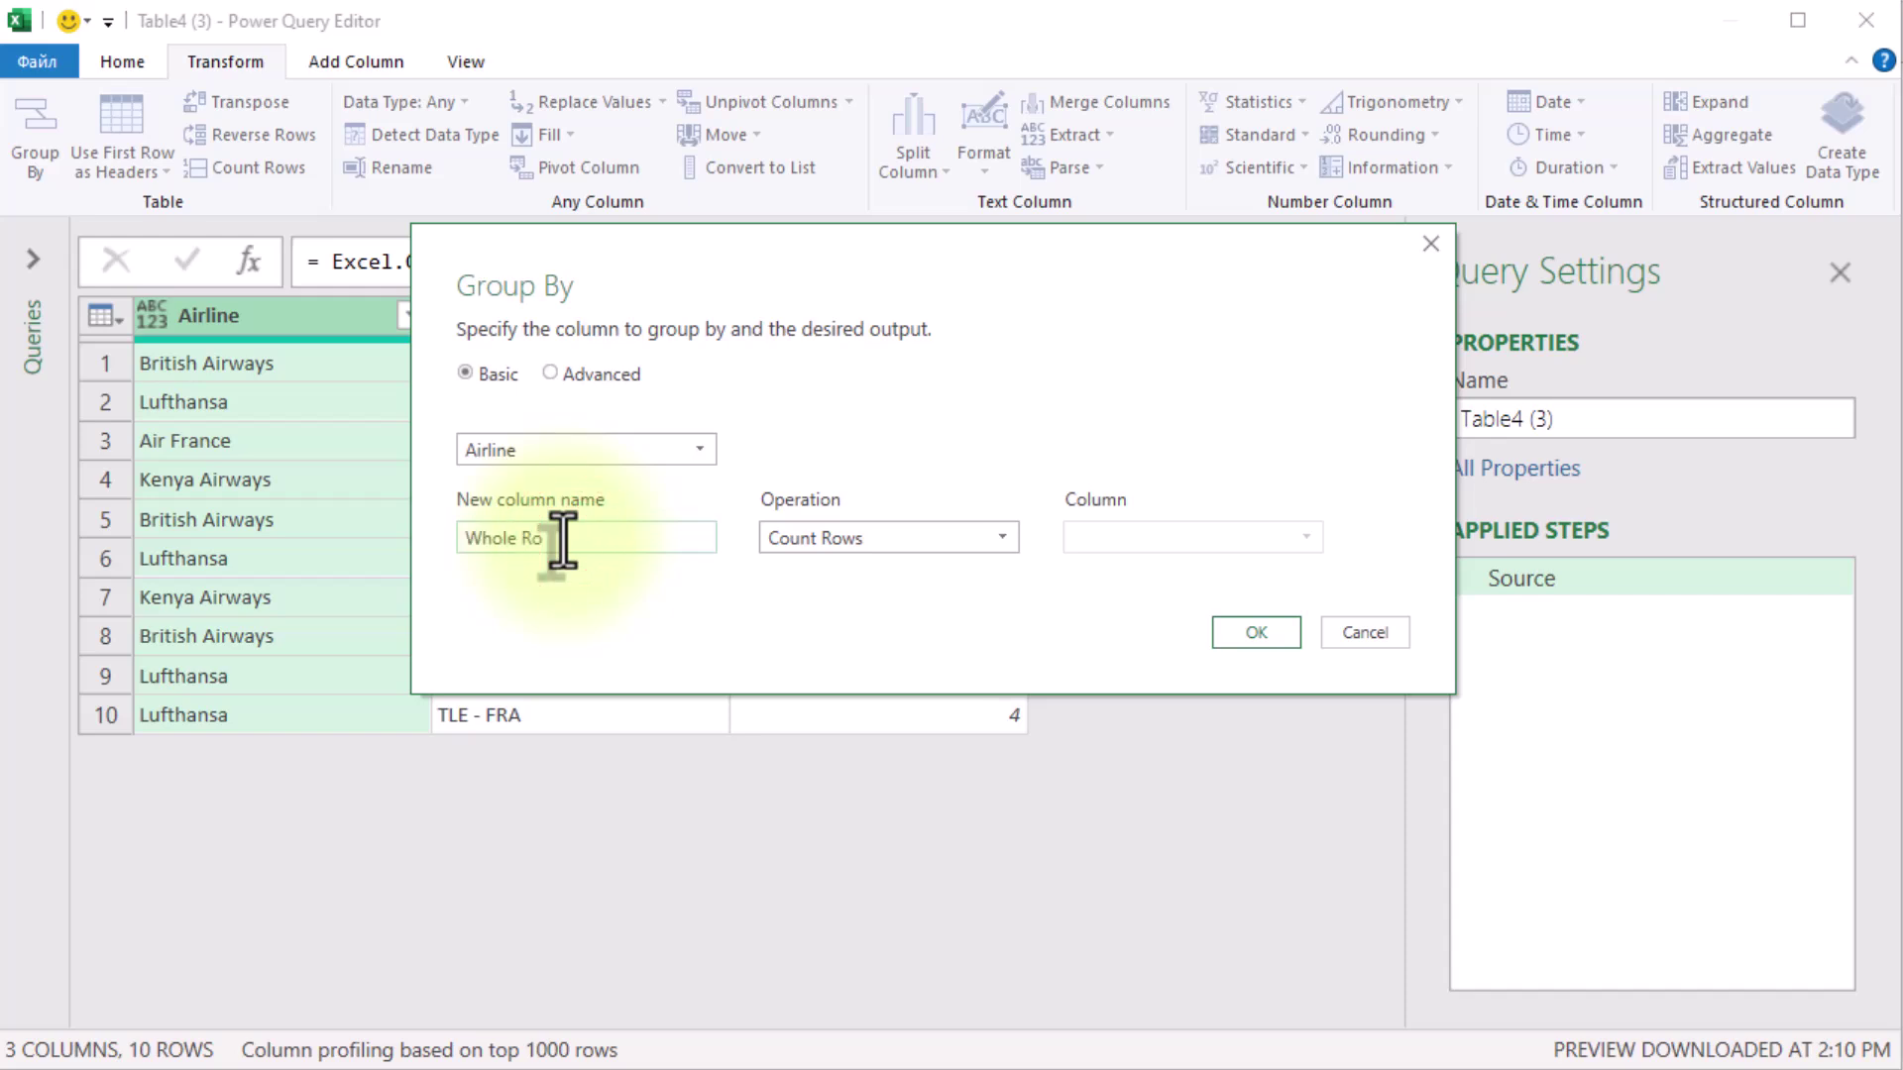
click(909, 549)
click(826, 783)
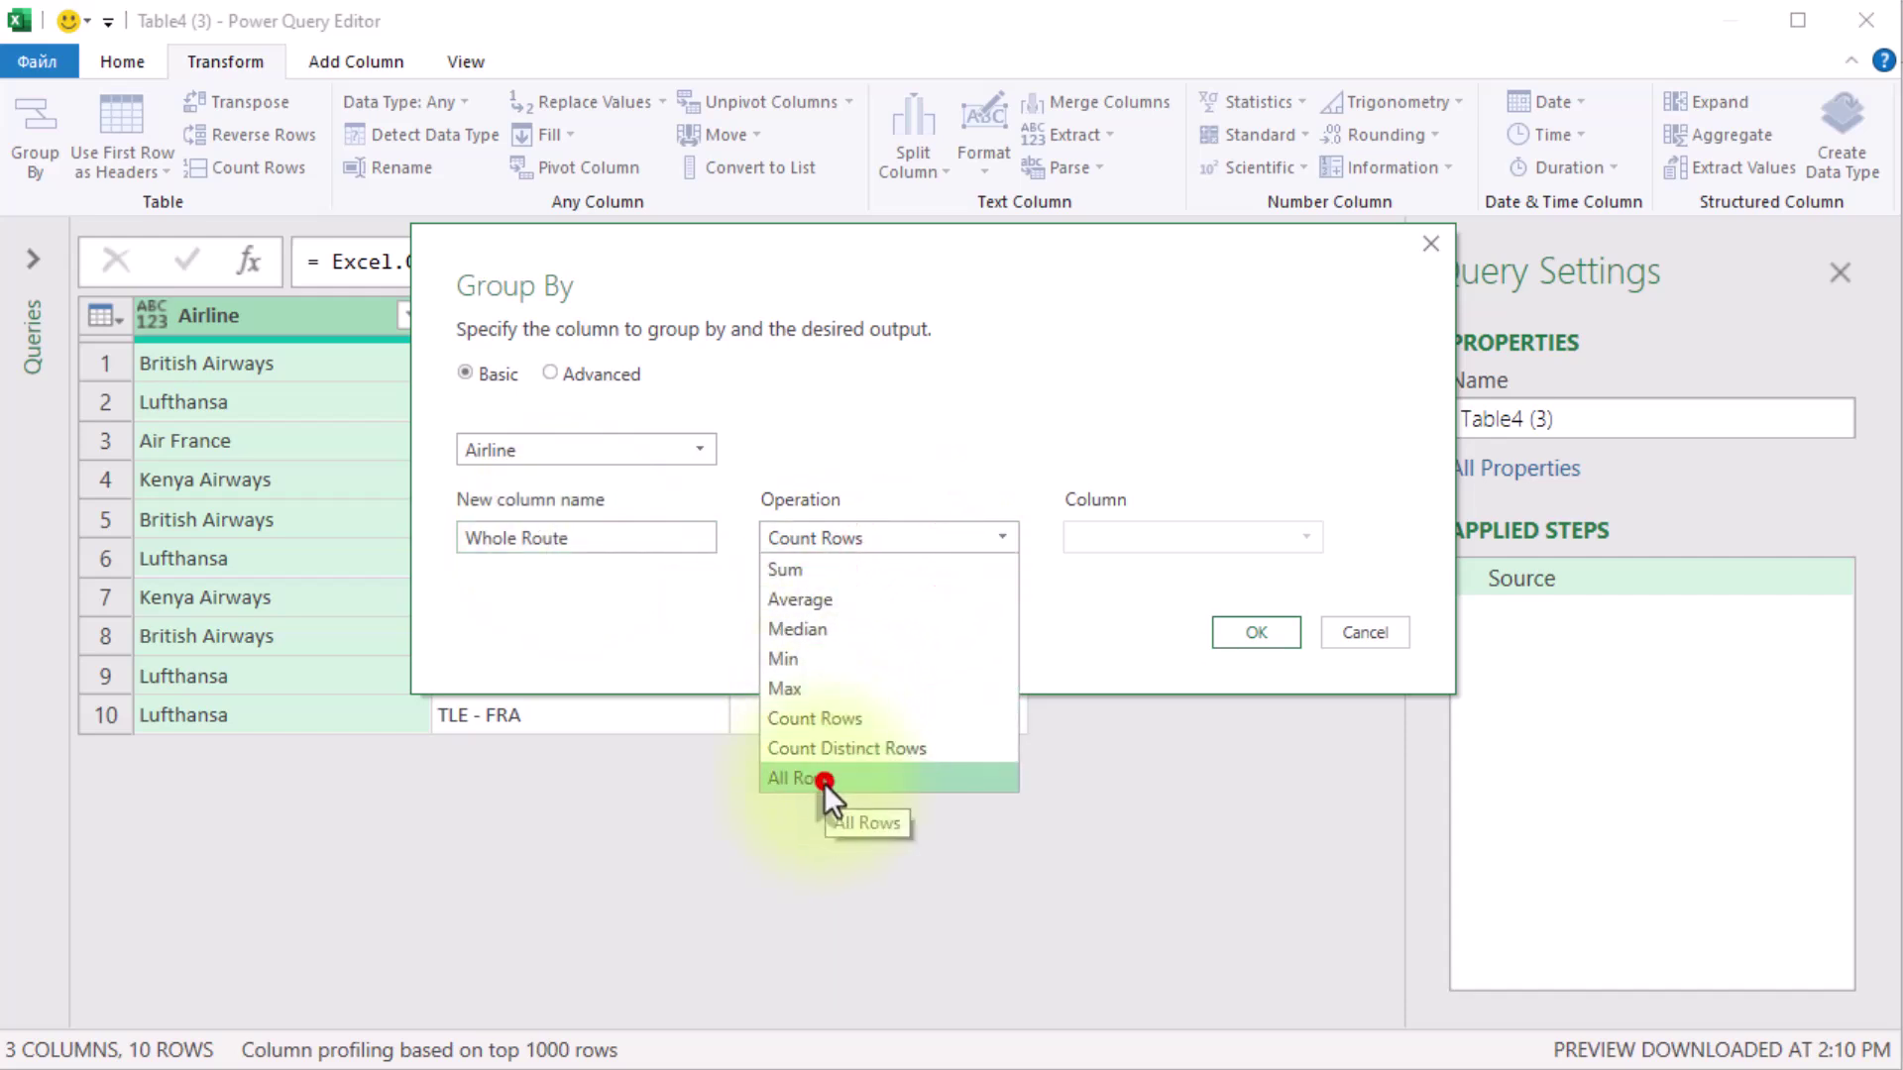
Step: Confirm the All Rows grouping and preview each airline's nested table
click(1233, 647)
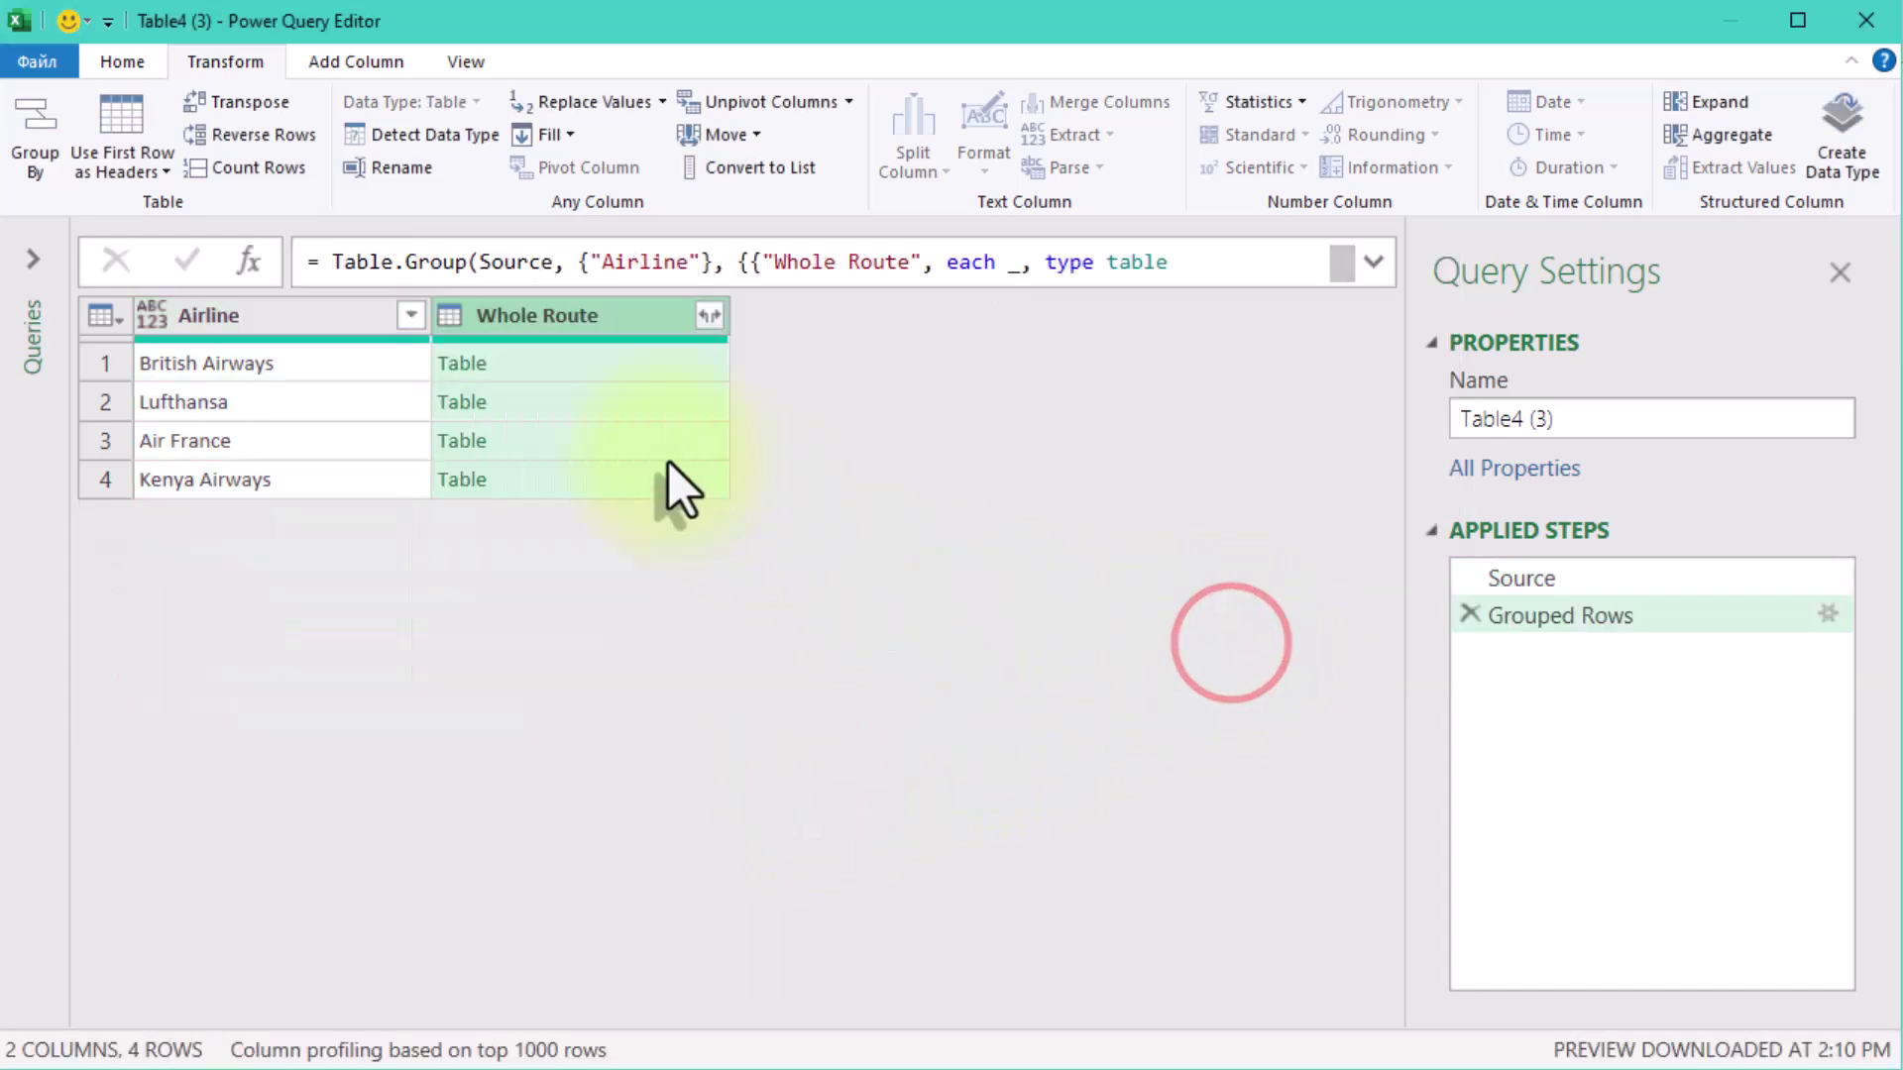
click(566, 359)
click(595, 403)
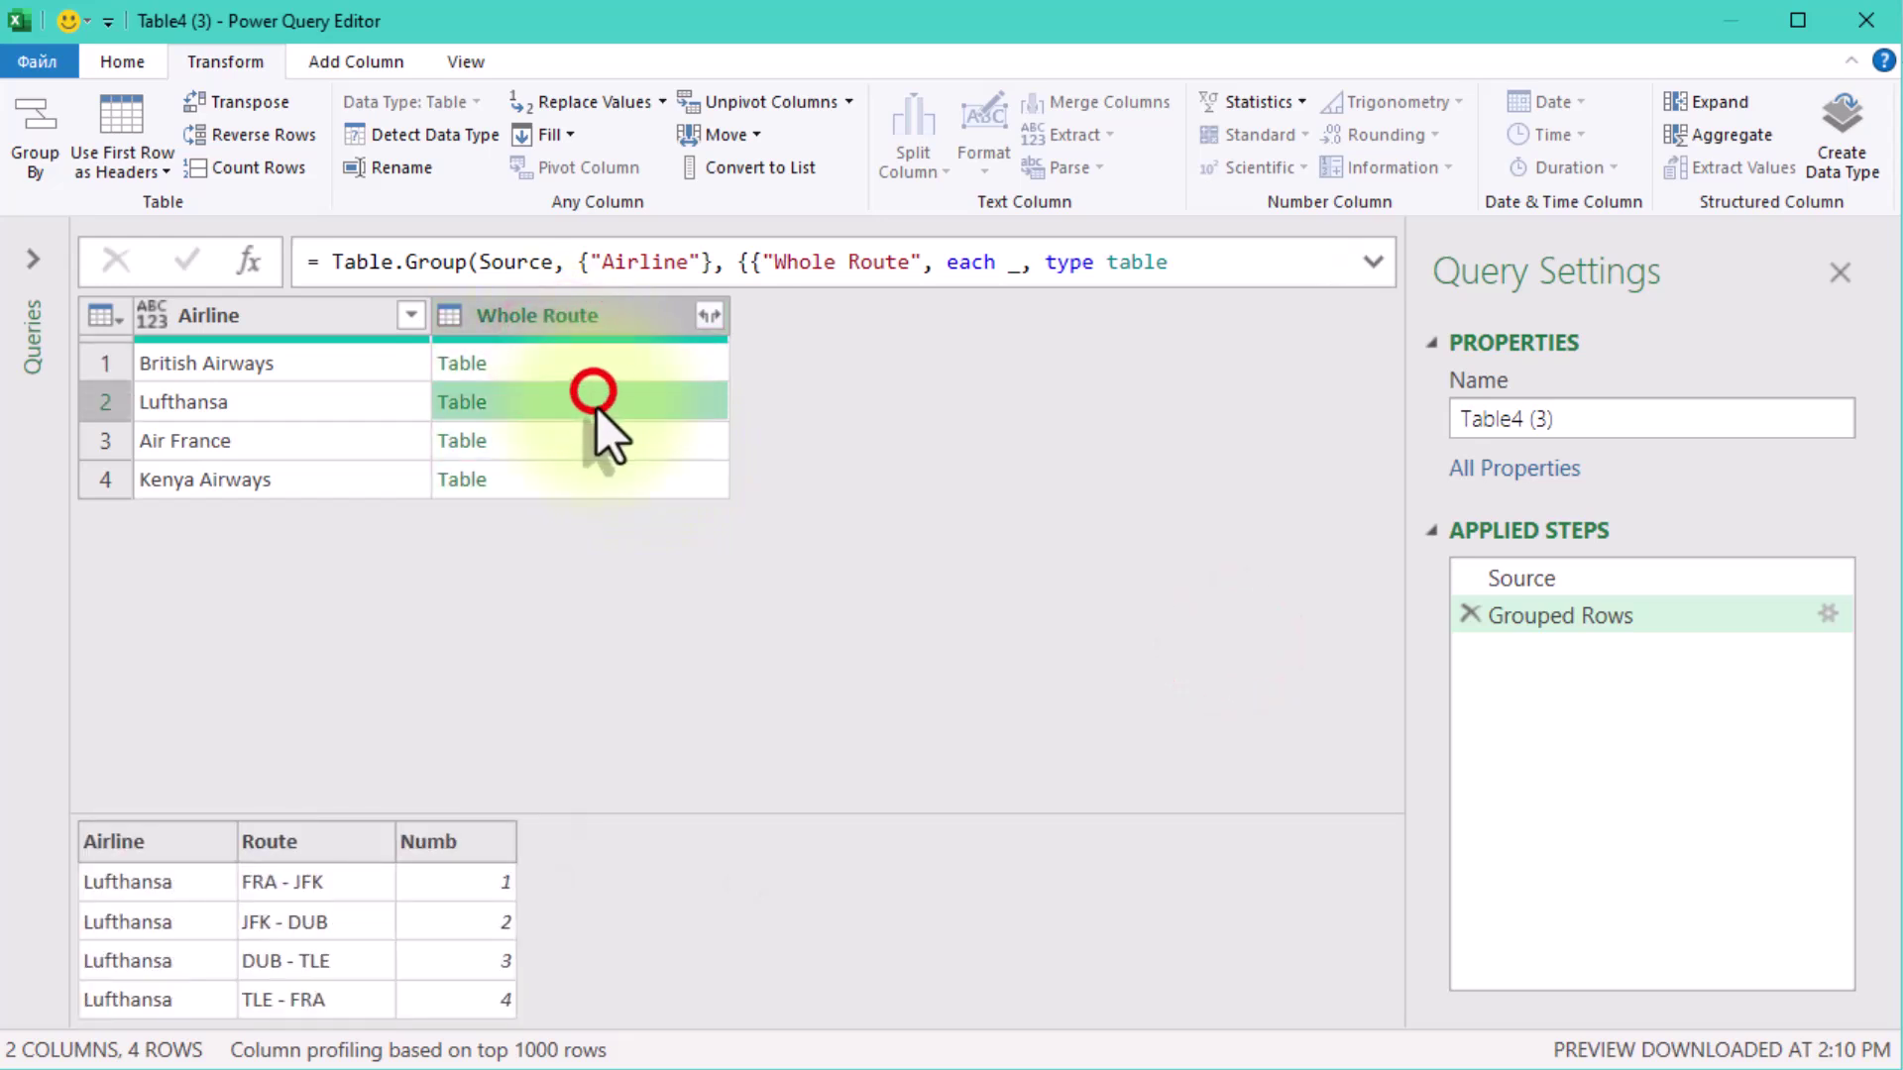
click(586, 442)
click(587, 471)
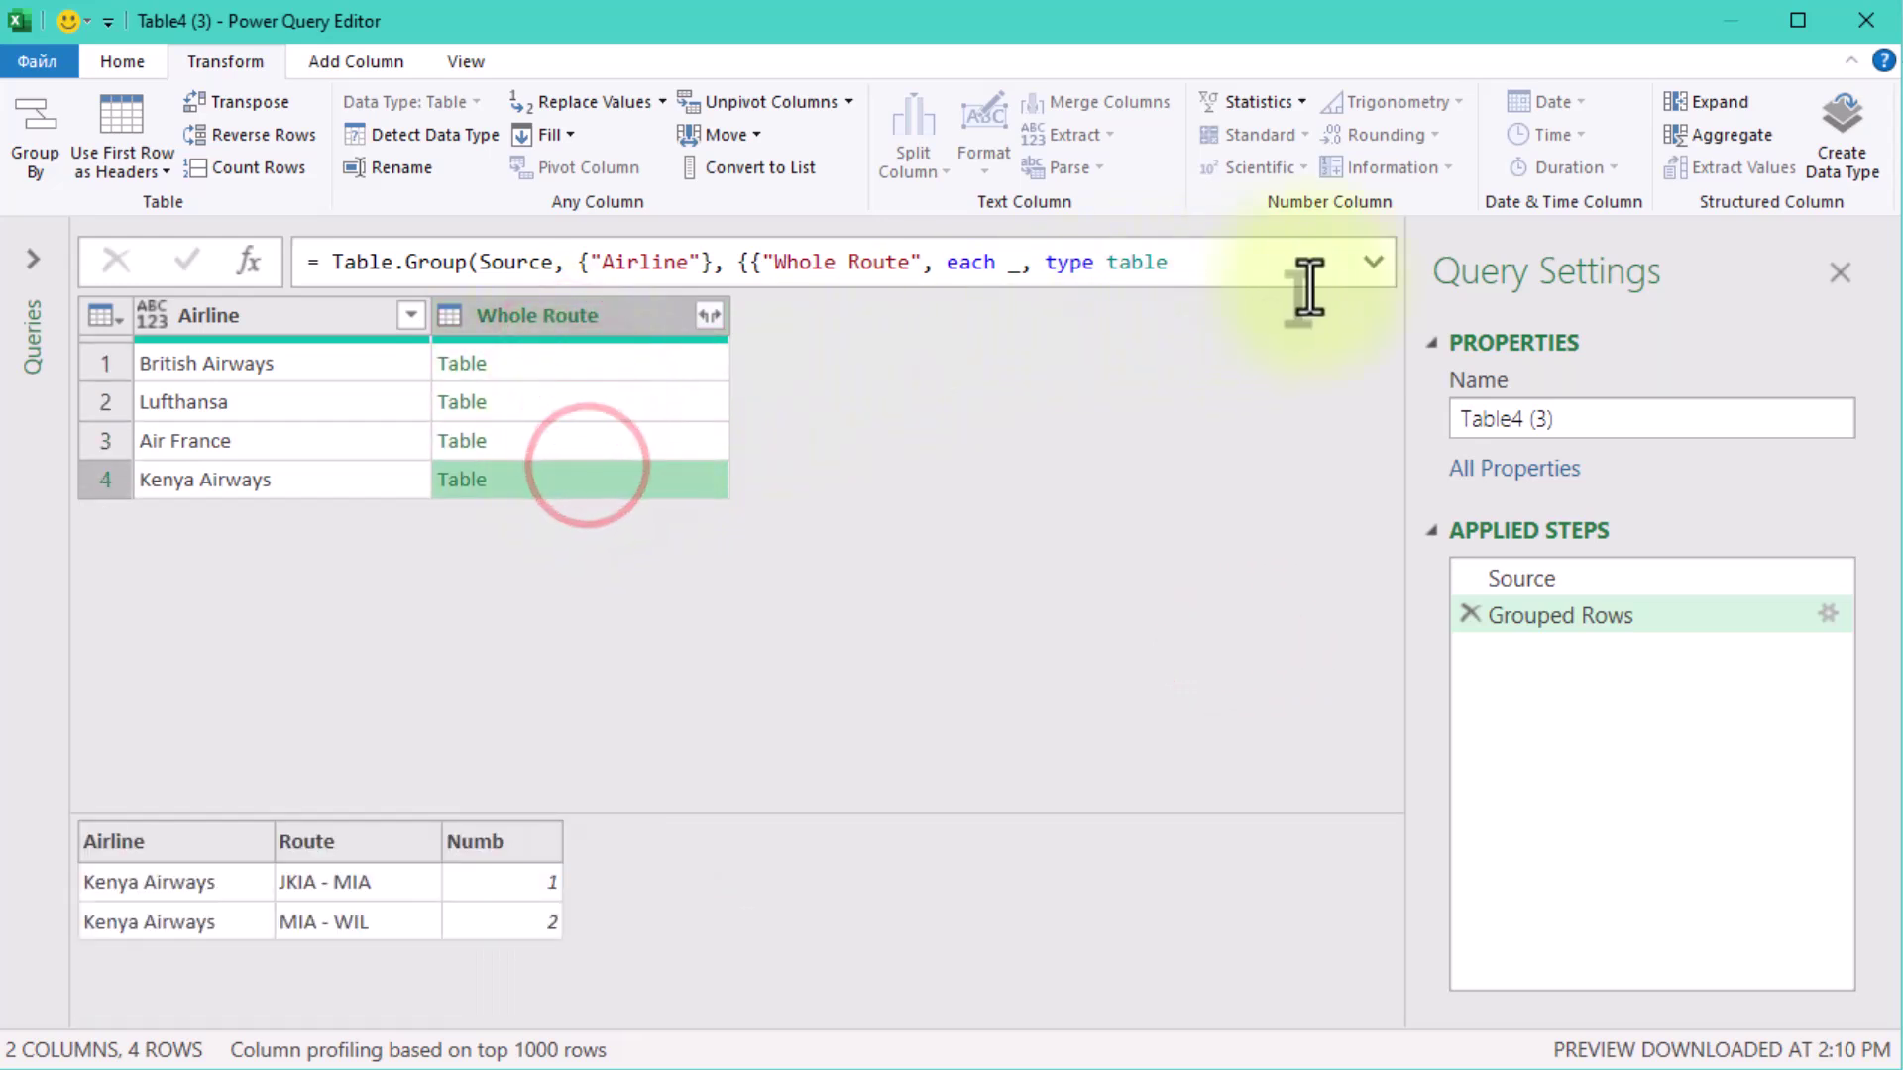
Step: Change the grouping formula to each _[Route] without the type definition, then preview the route lists
click(1372, 262)
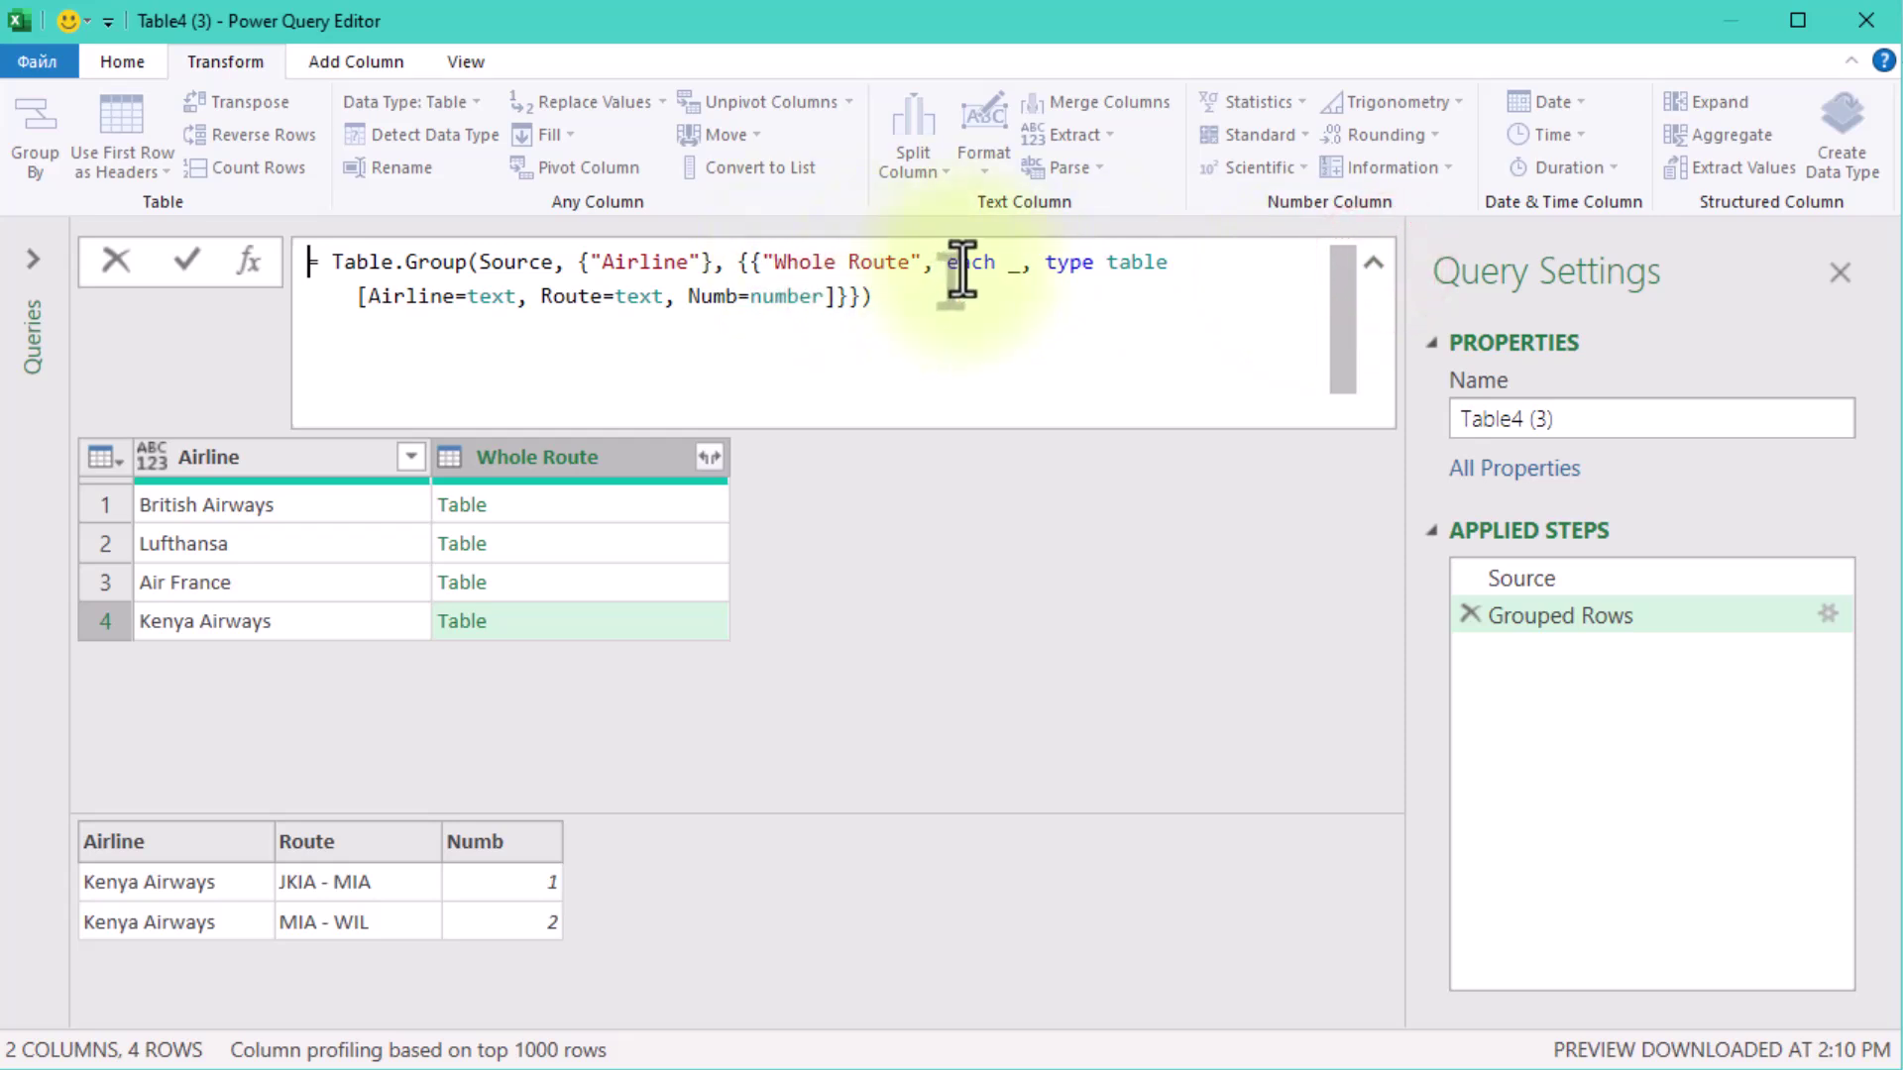
drag(1022, 262, 850, 296)
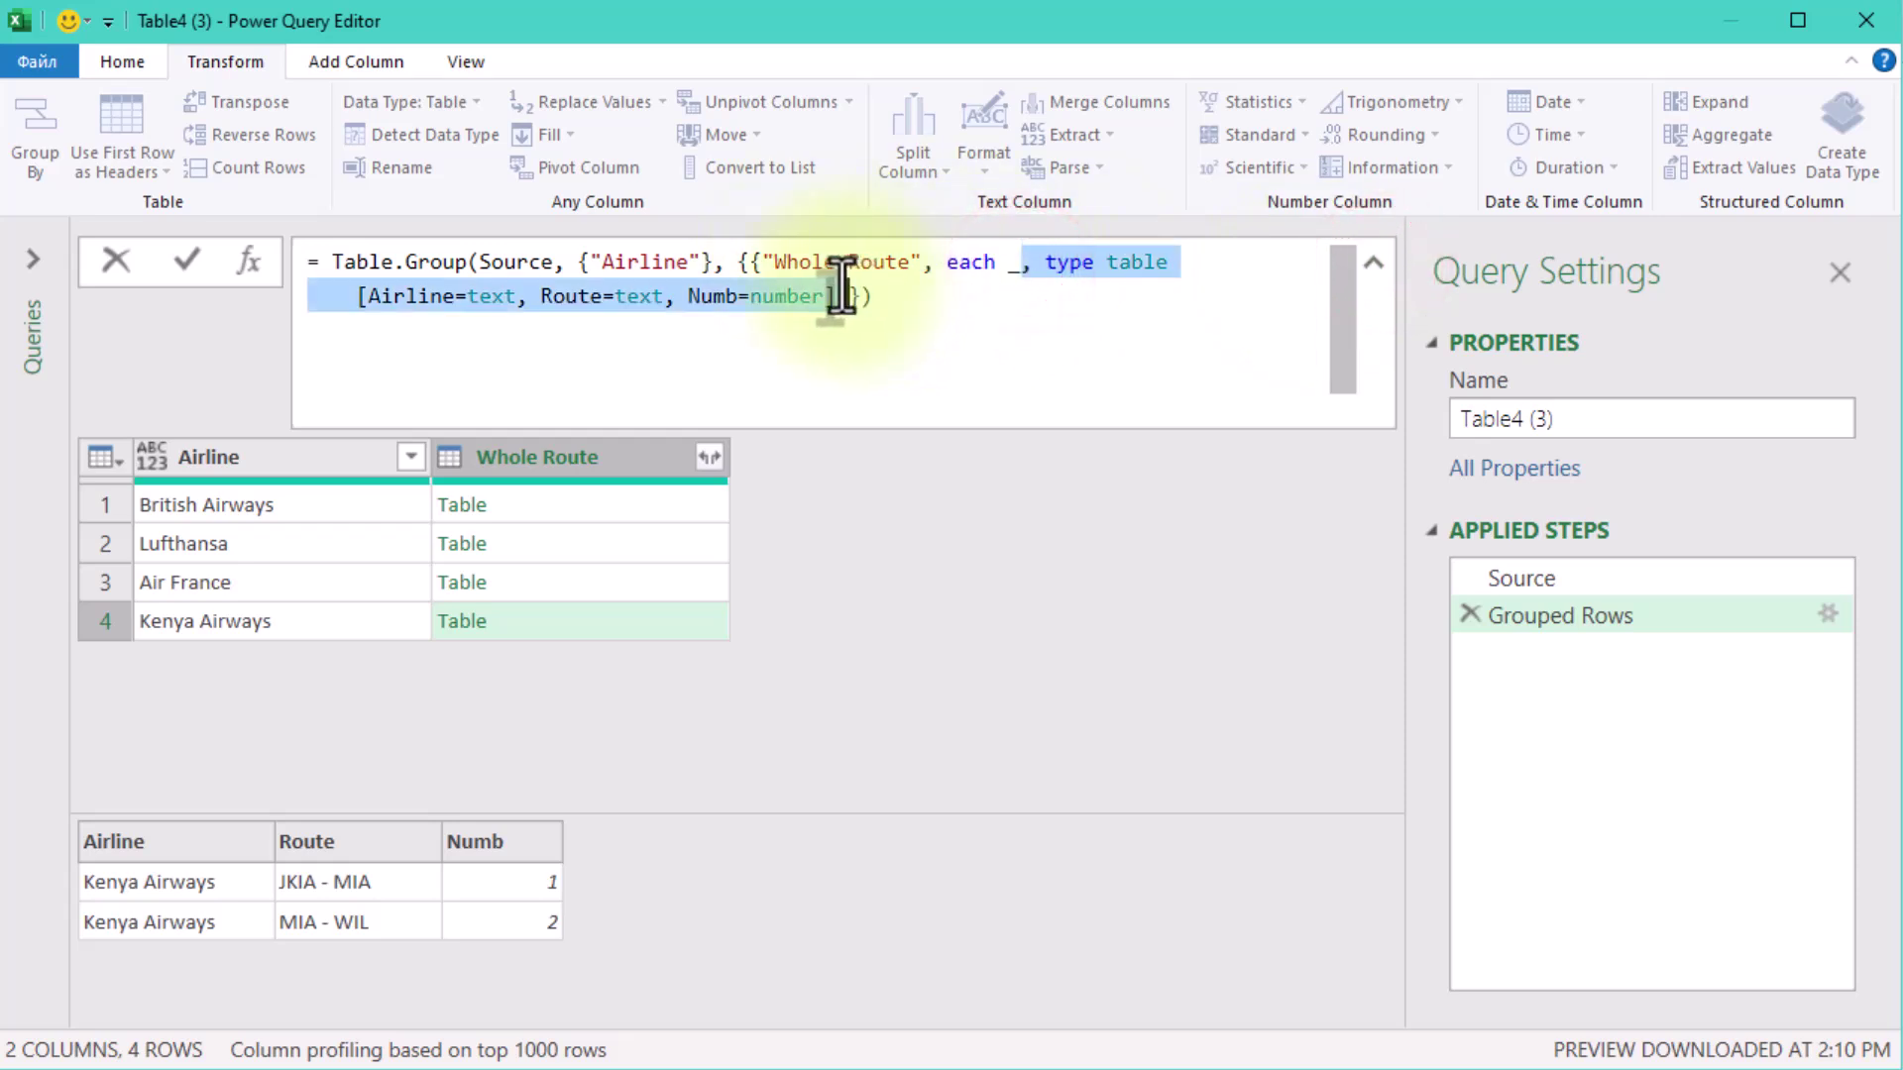
key(Delete)
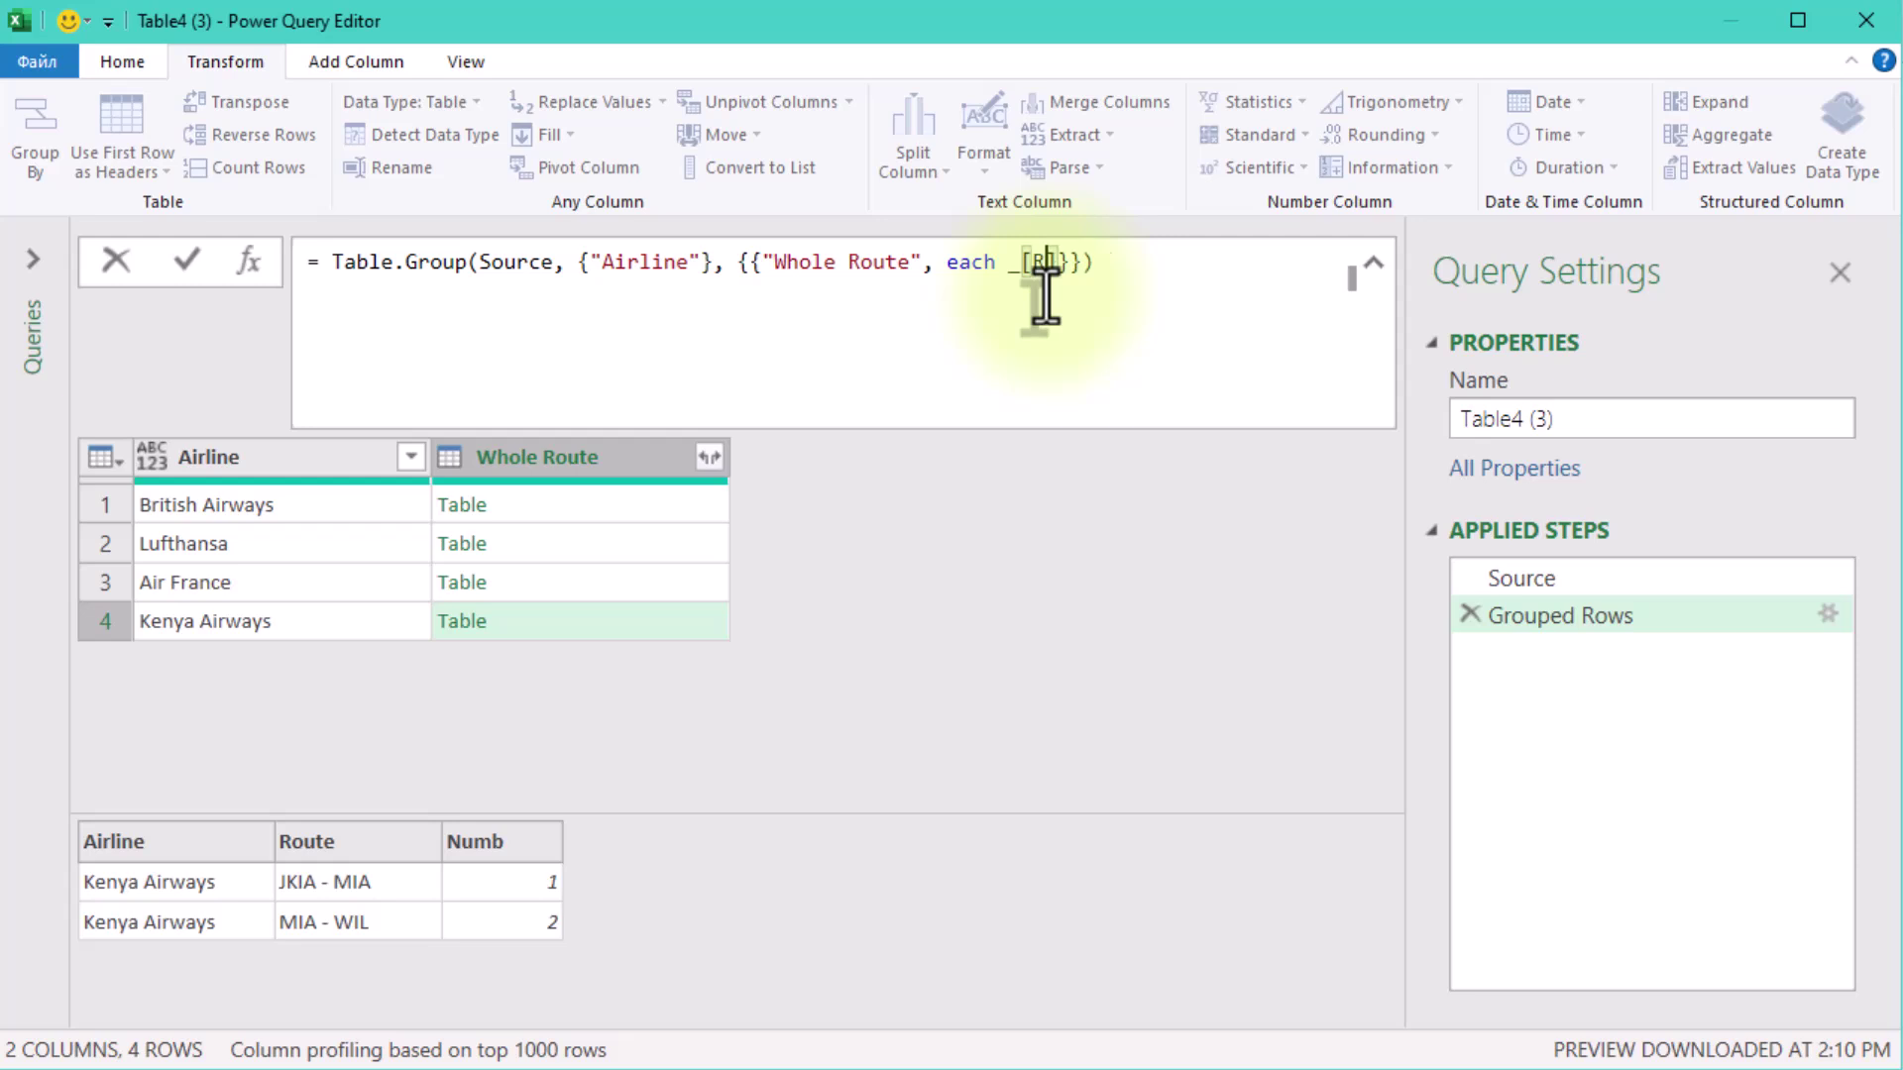
text(oute)
click(1062, 539)
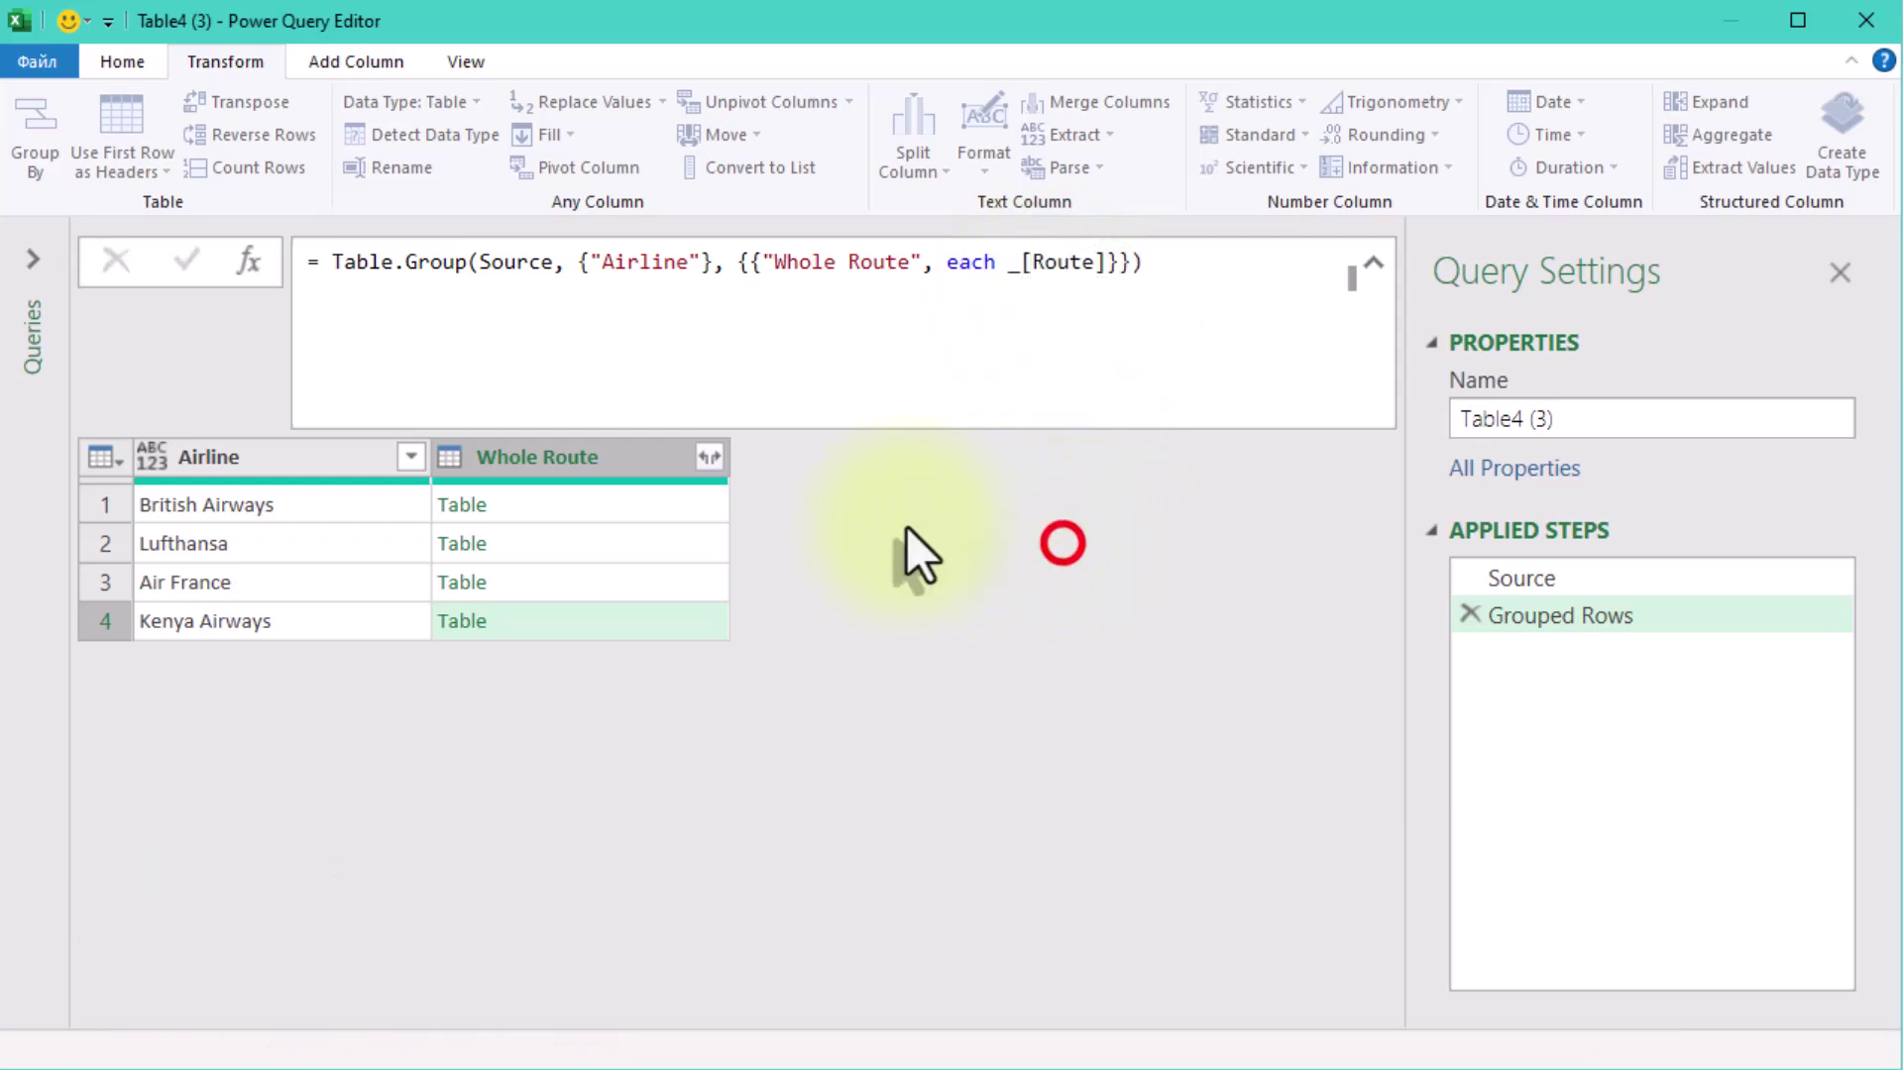
click(543, 503)
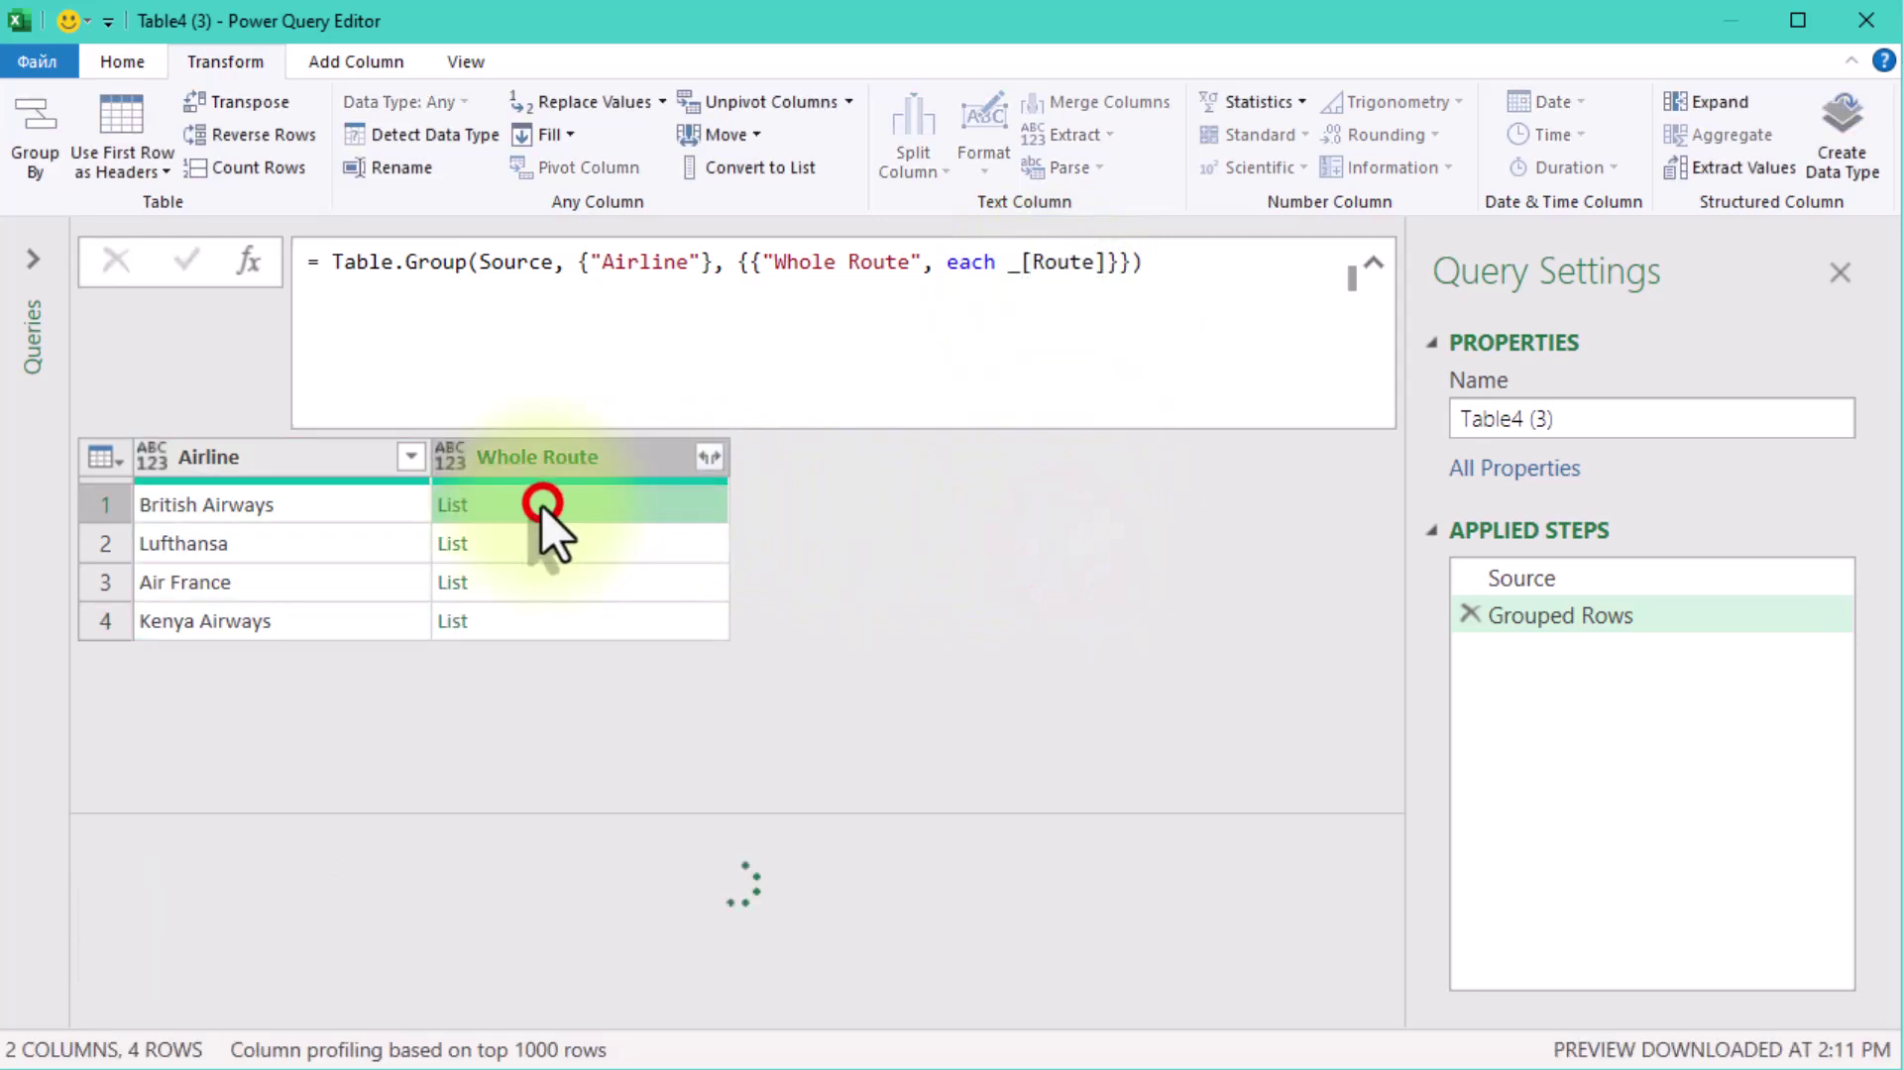
click(592, 546)
click(578, 592)
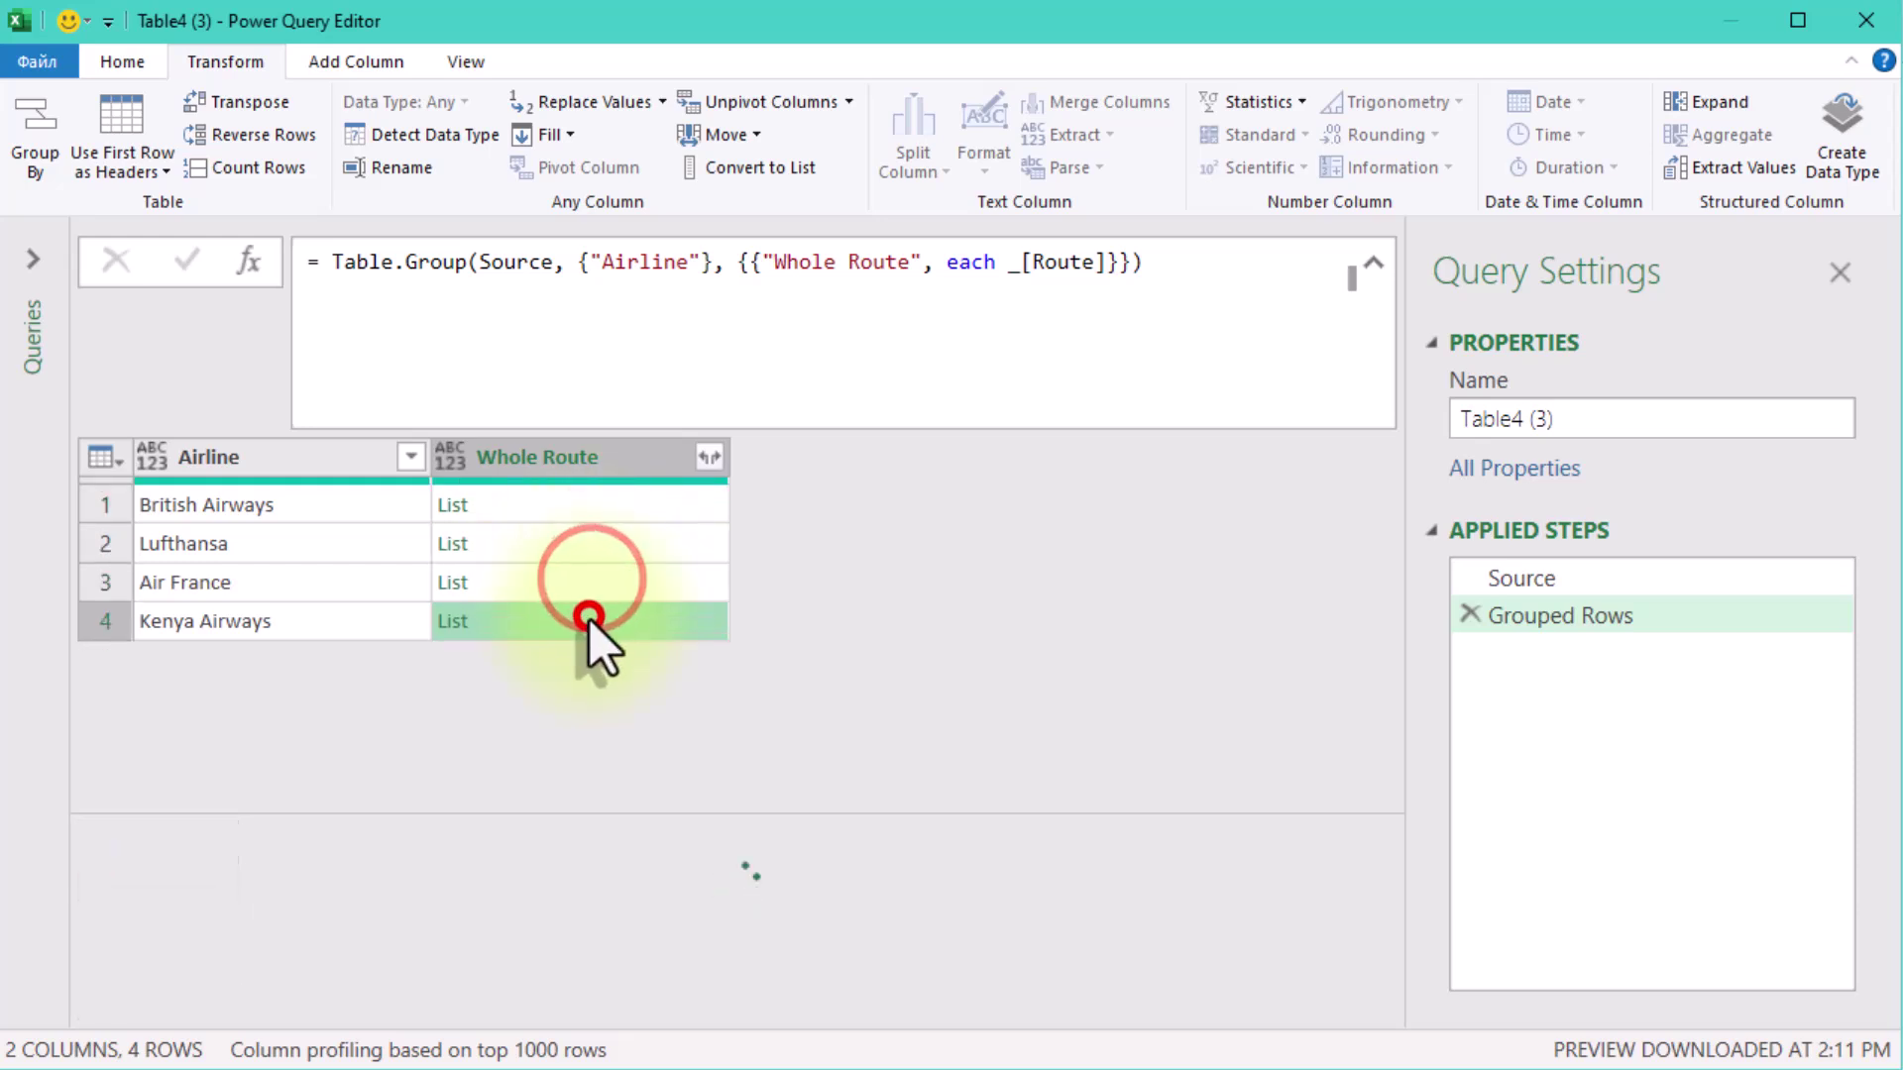
Step: Wrap _[Route] in Text.Combine(_[Route], " ") and widen the Whole Route column
click(1011, 276)
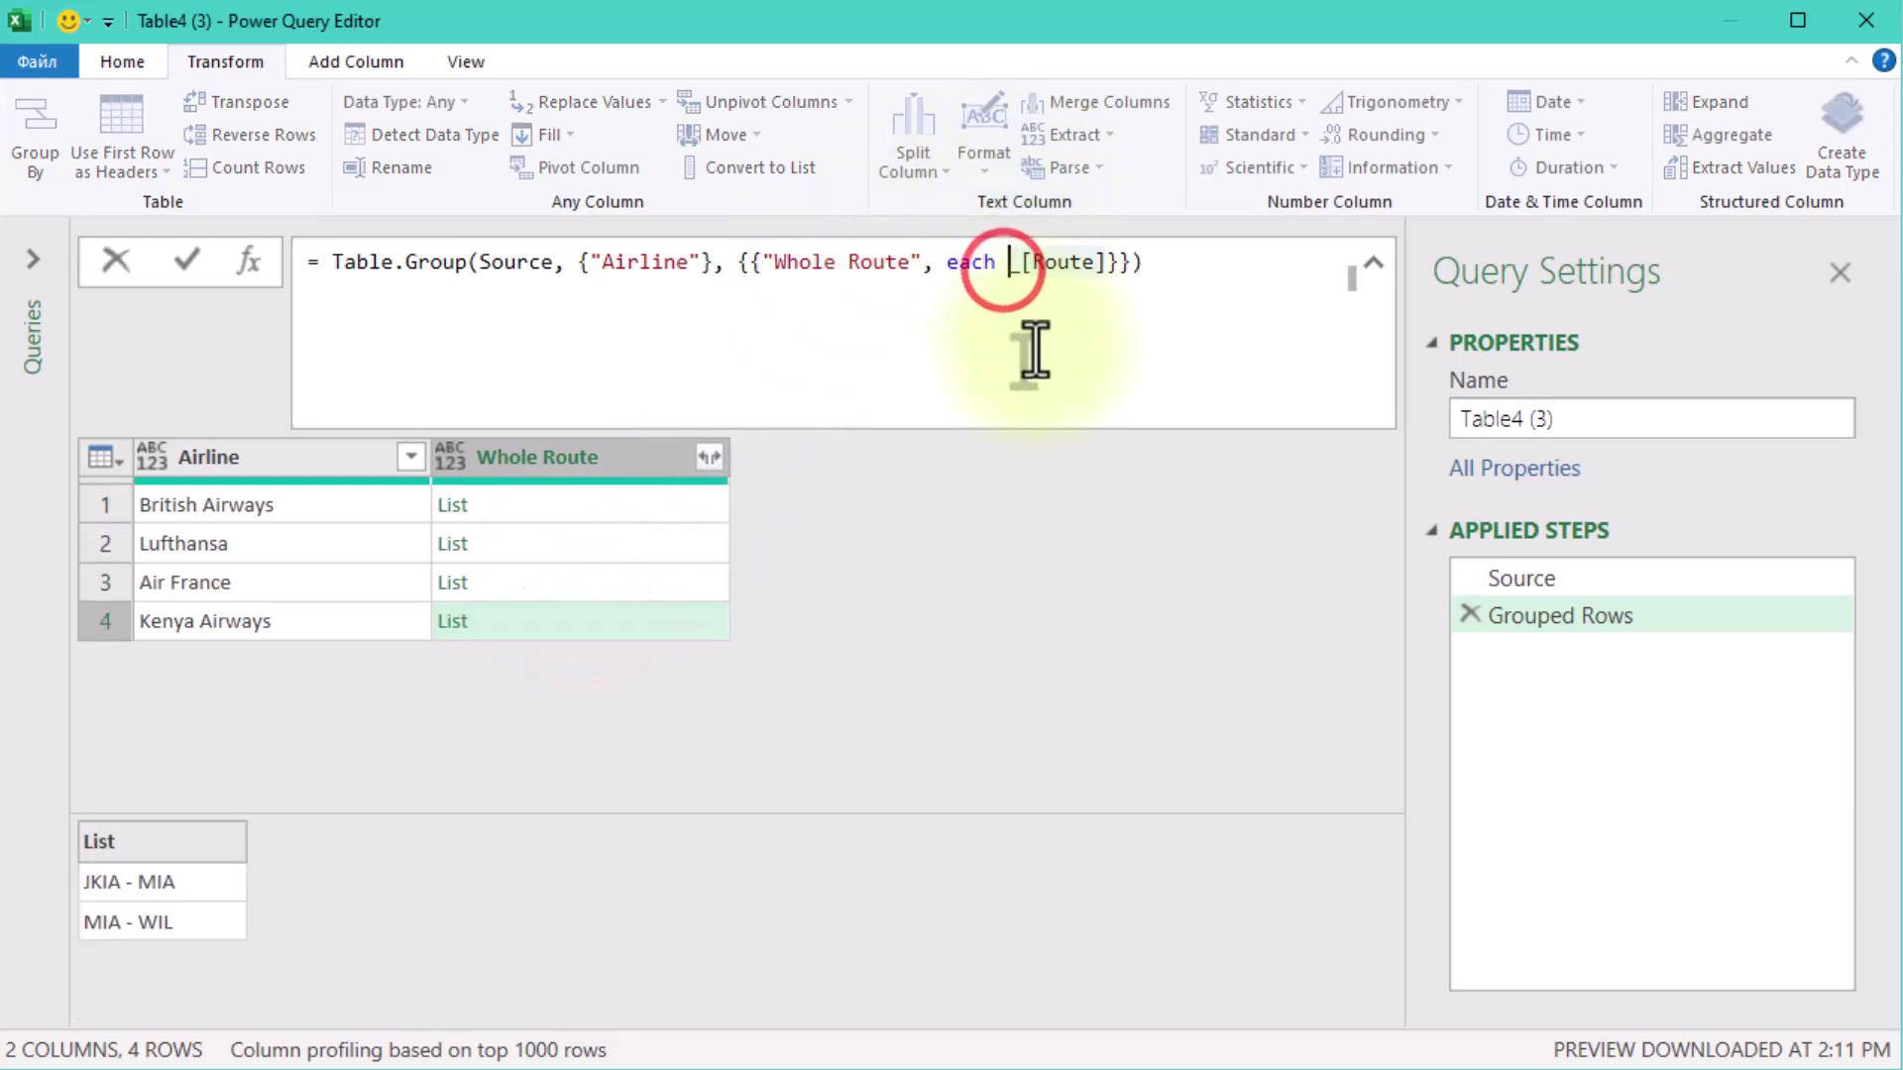
text(T)
text(ext.)
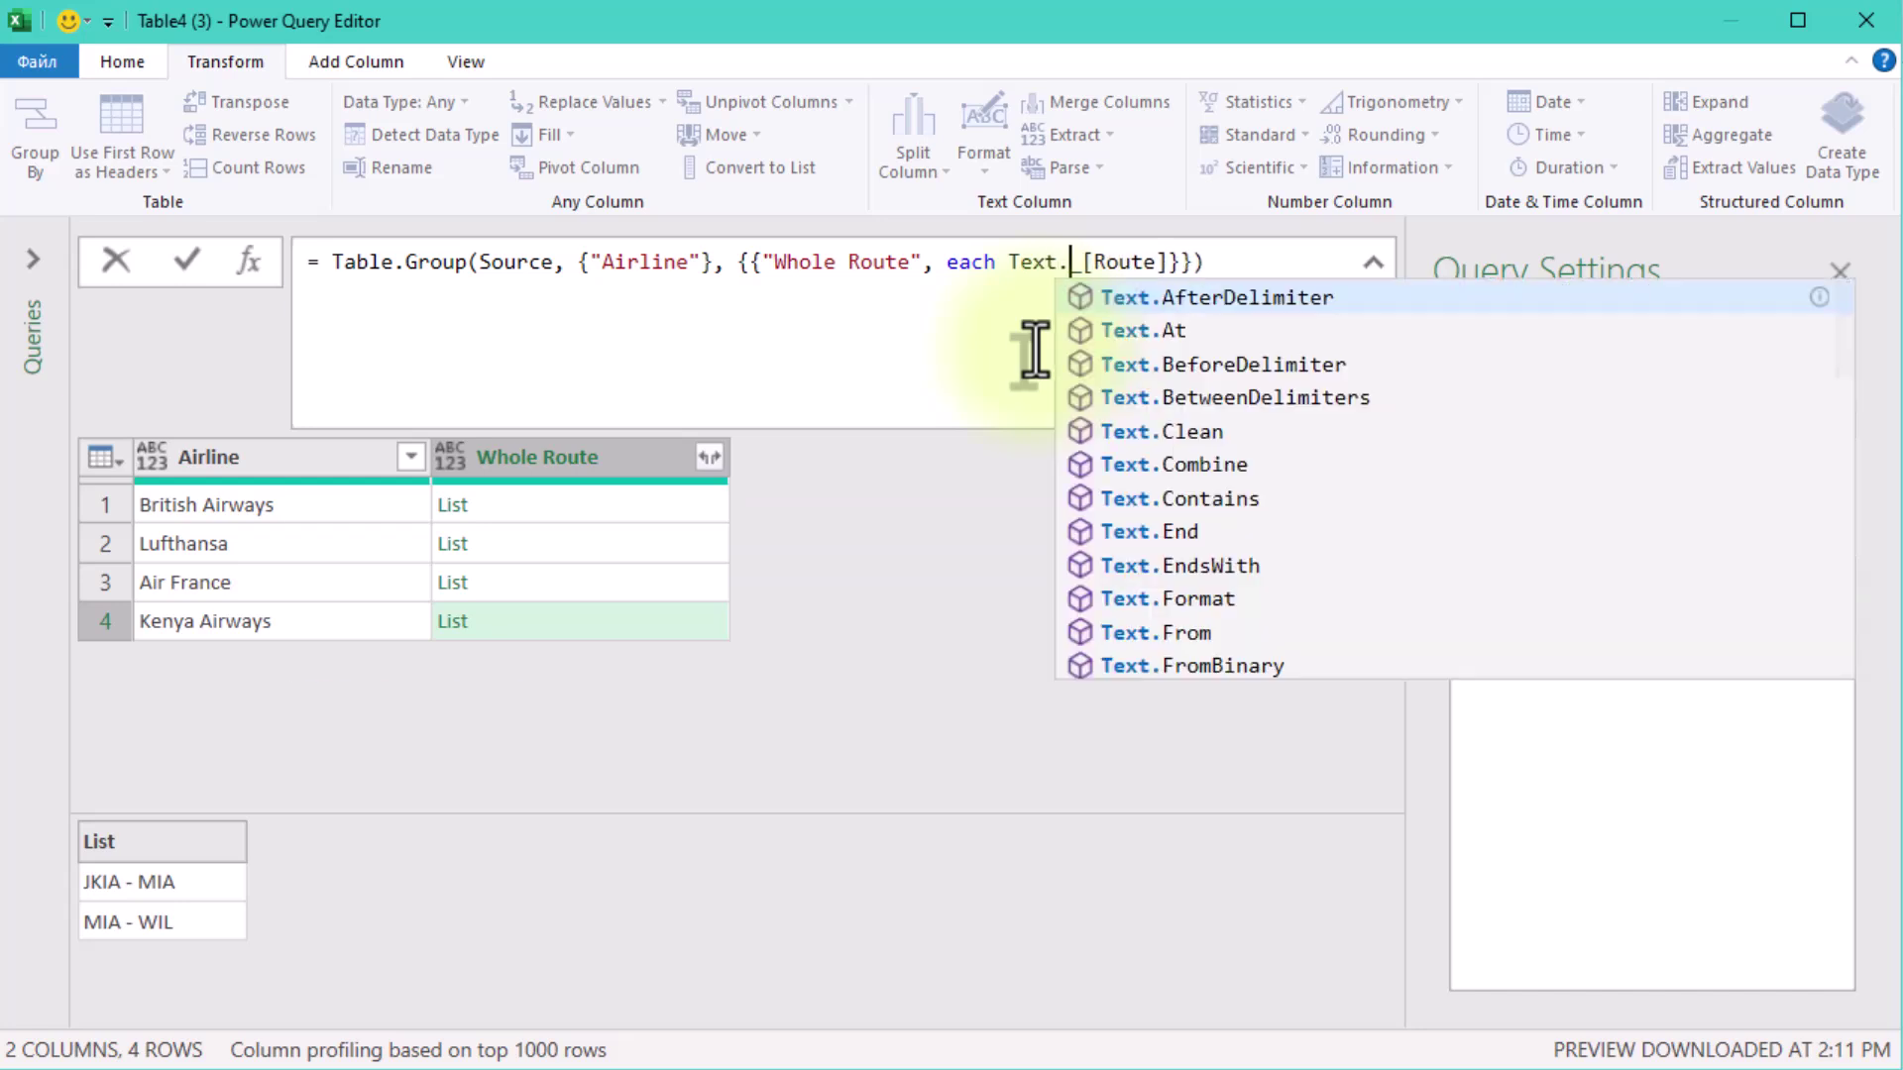
text(Comb)
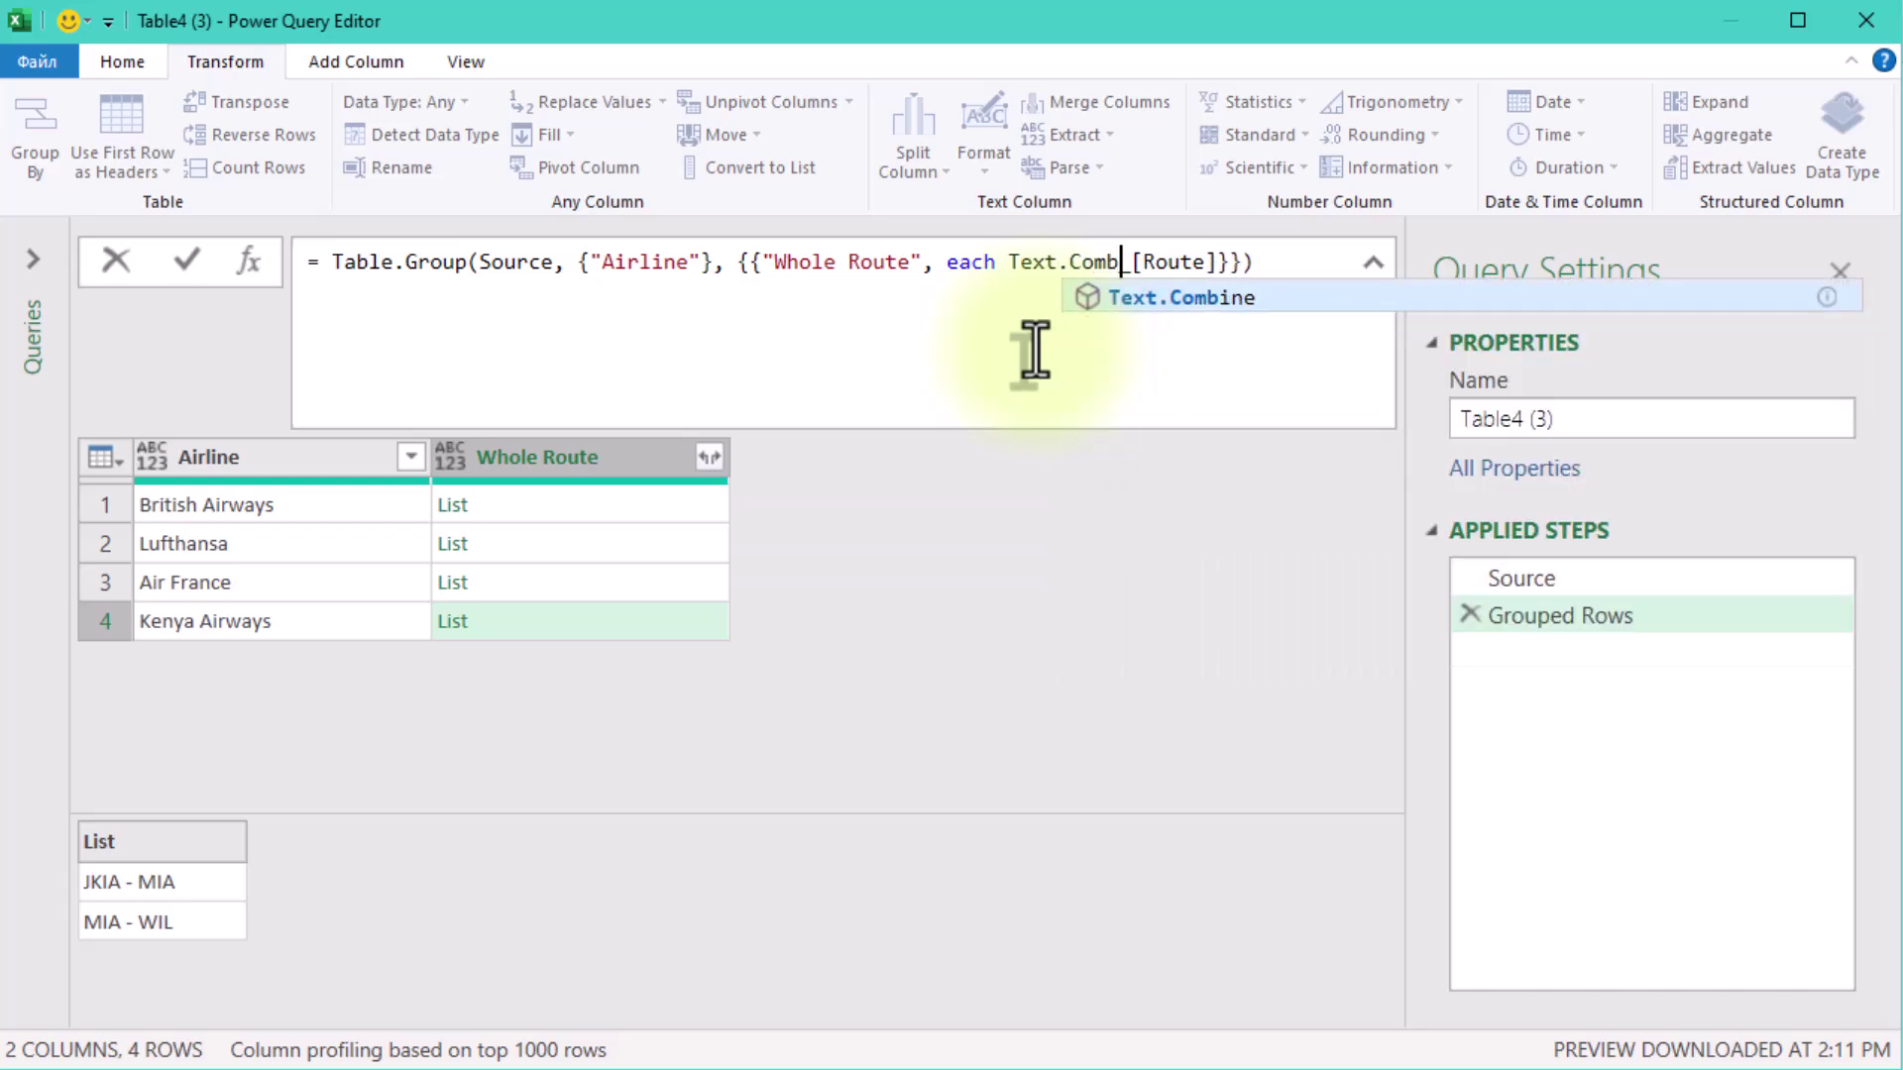
text(()
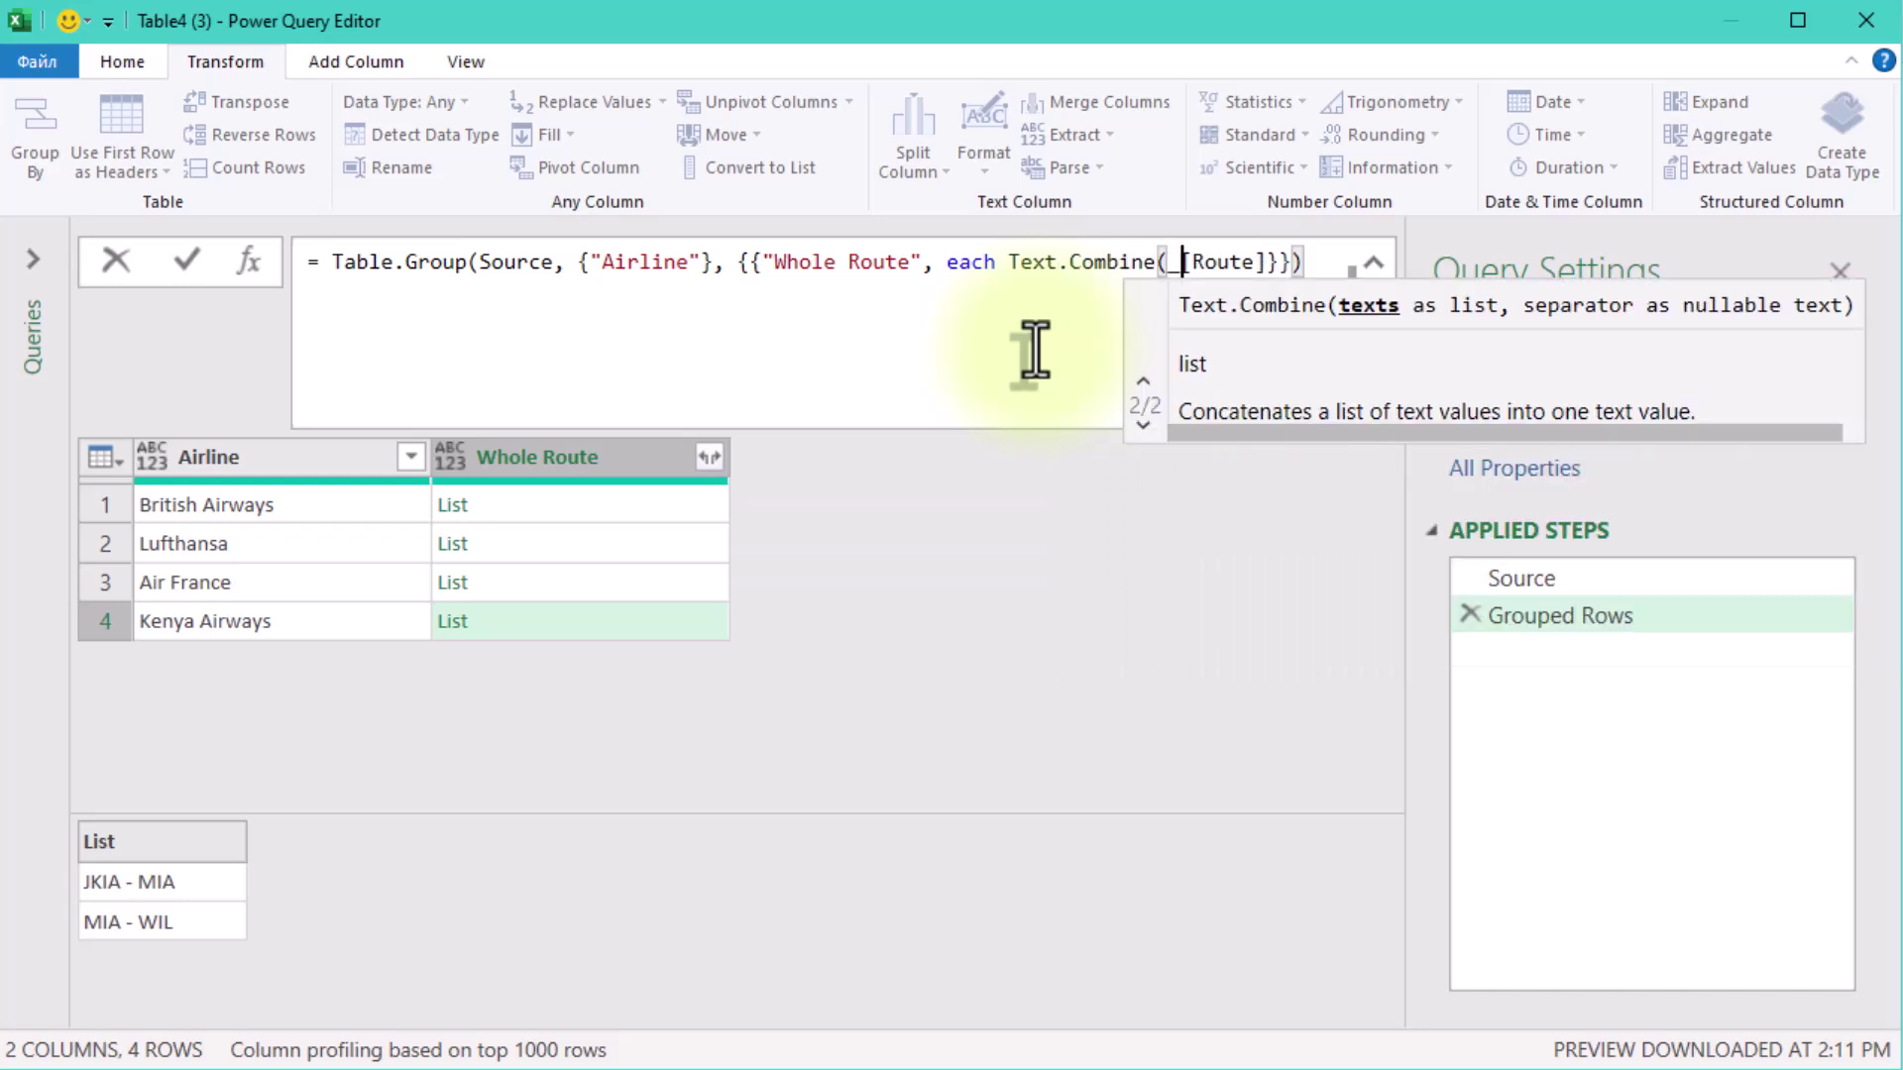
key(Right)
key(Right)
key(Right)
key(Right)
key(Right)
key(Right)
key(Right)
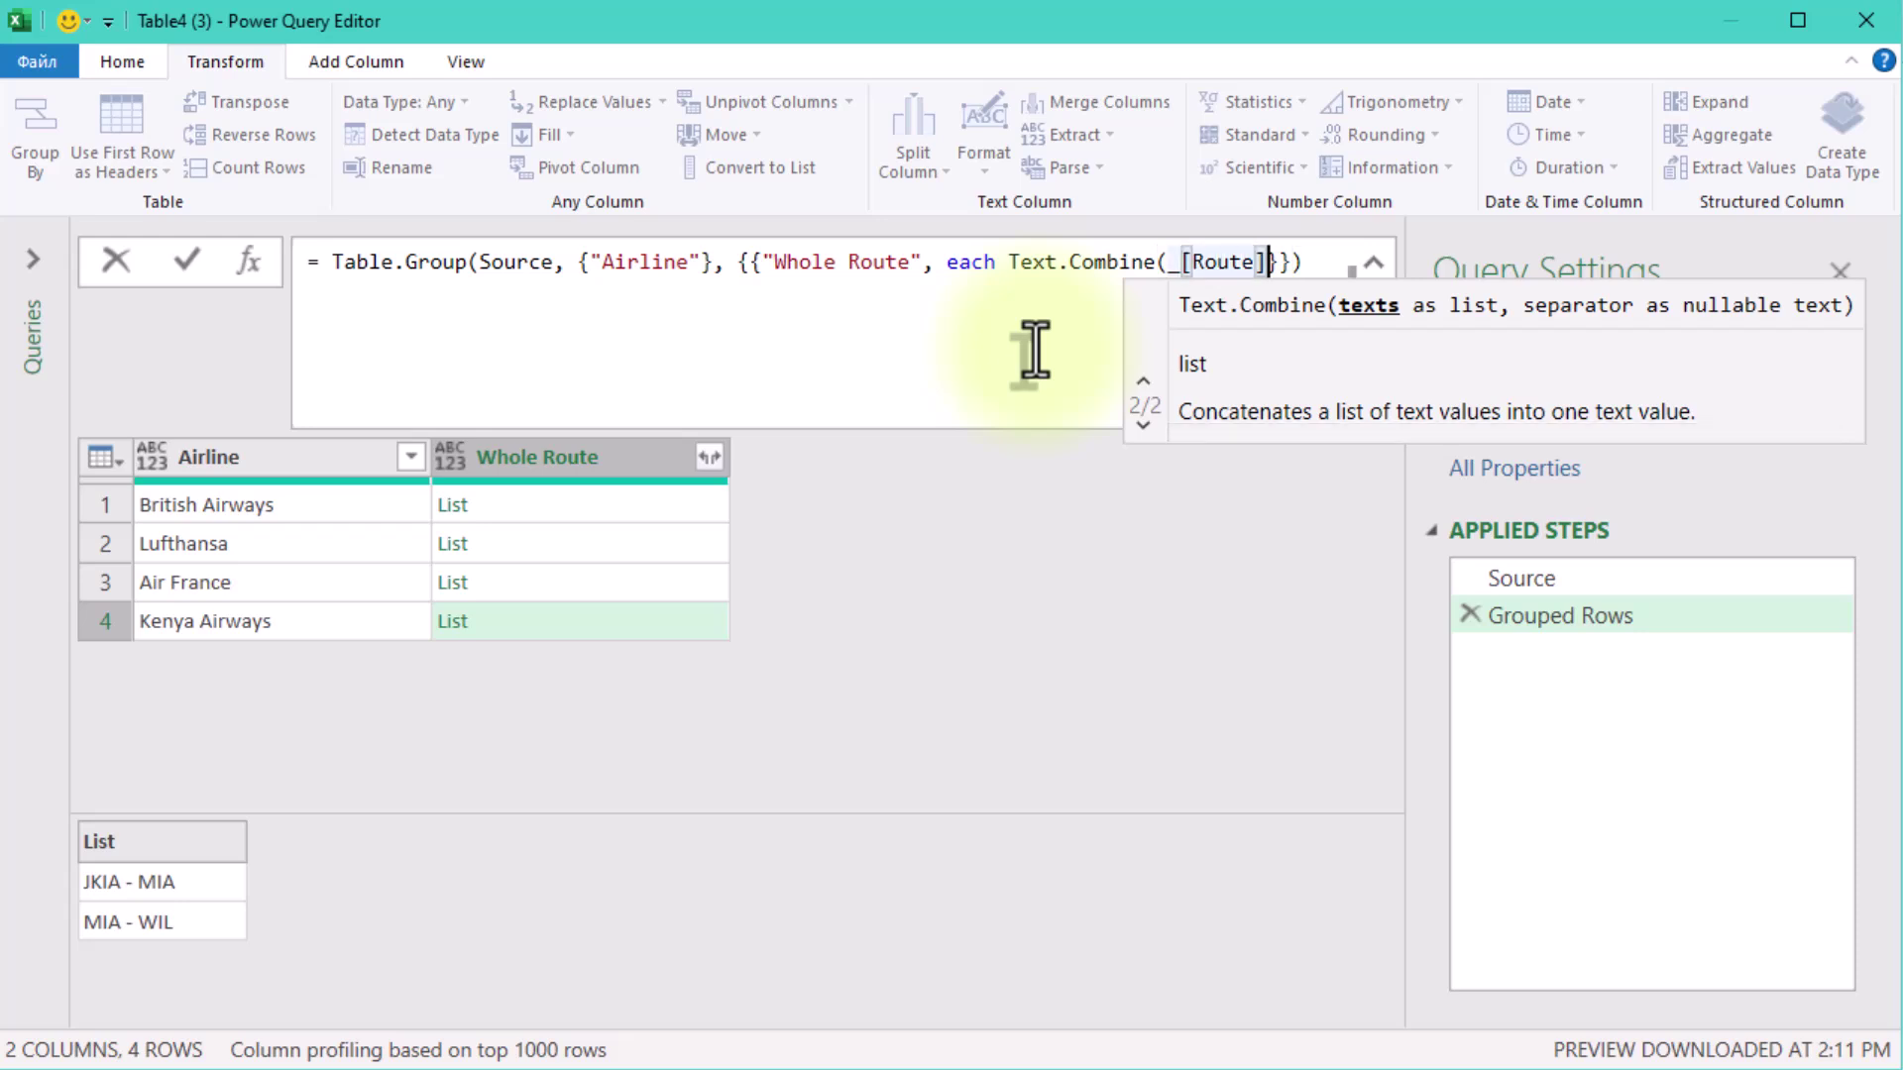
text(,")
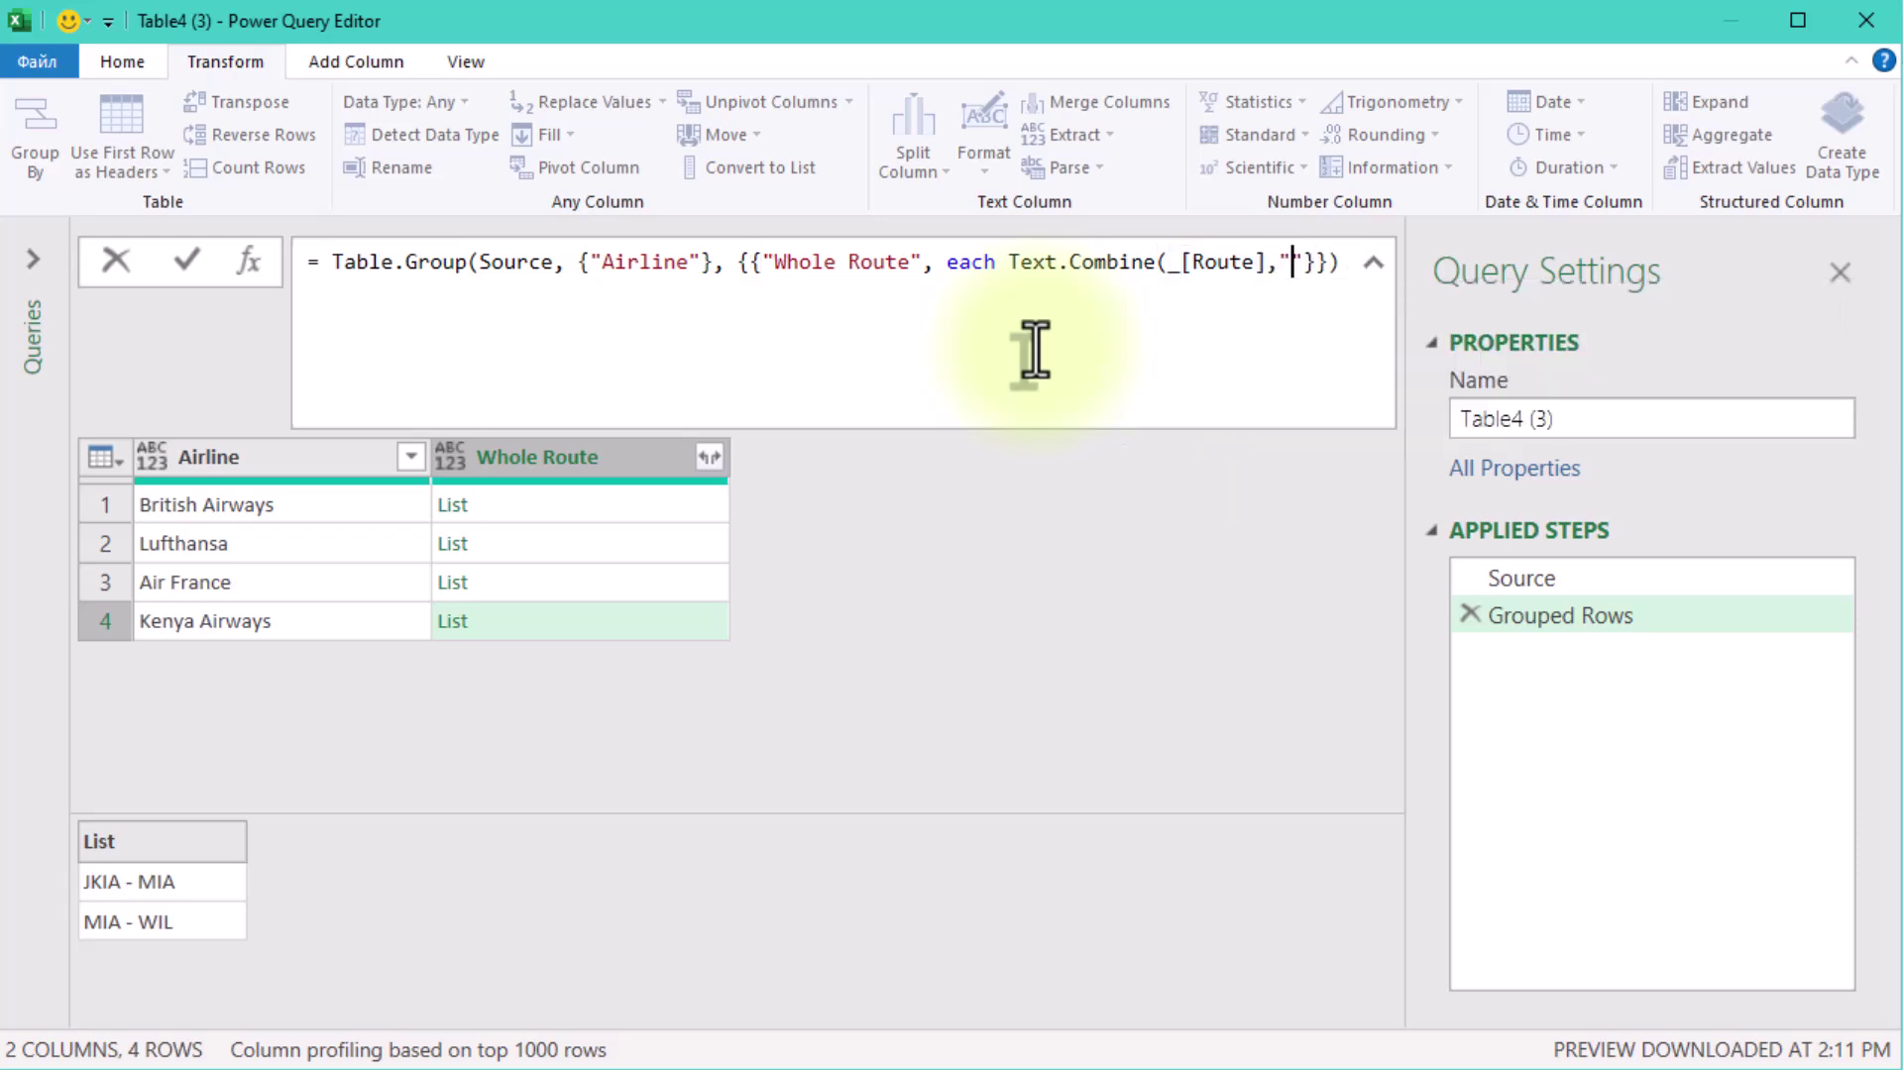
text( ")
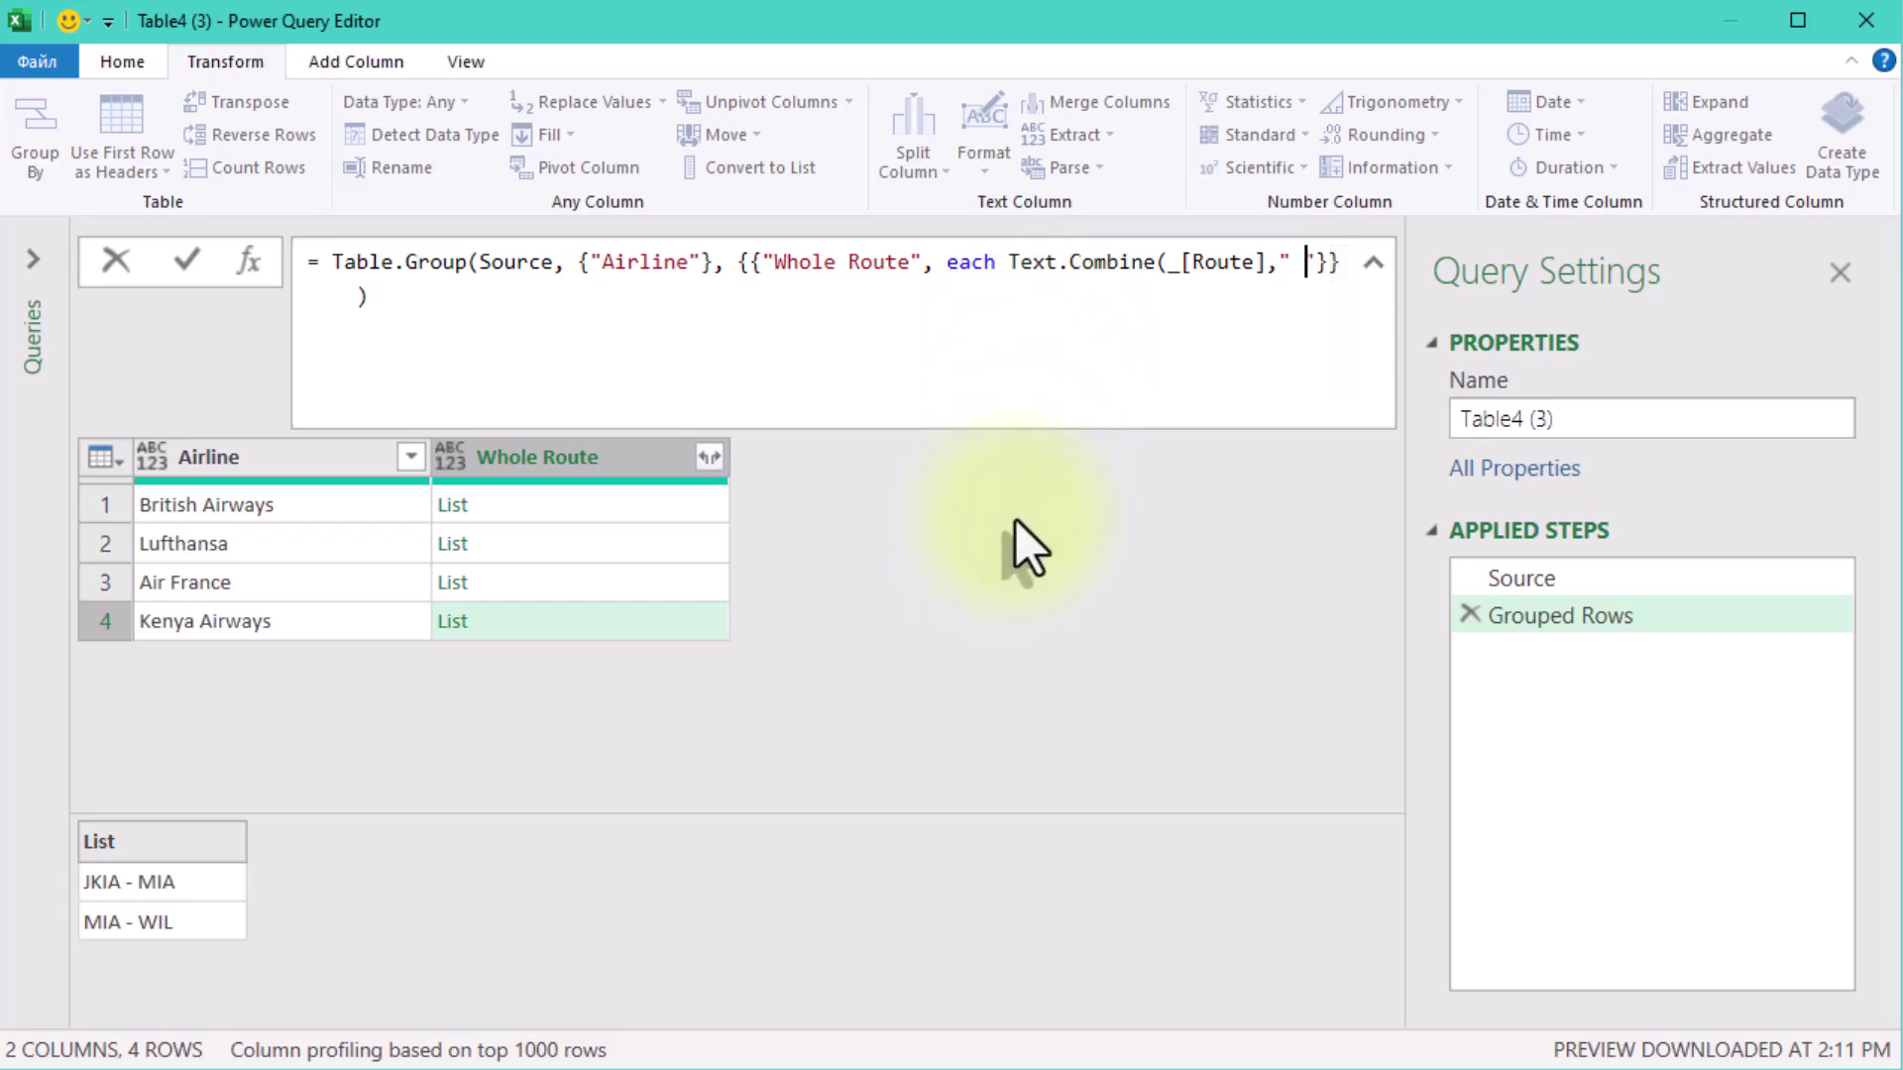
text())
click(862, 521)
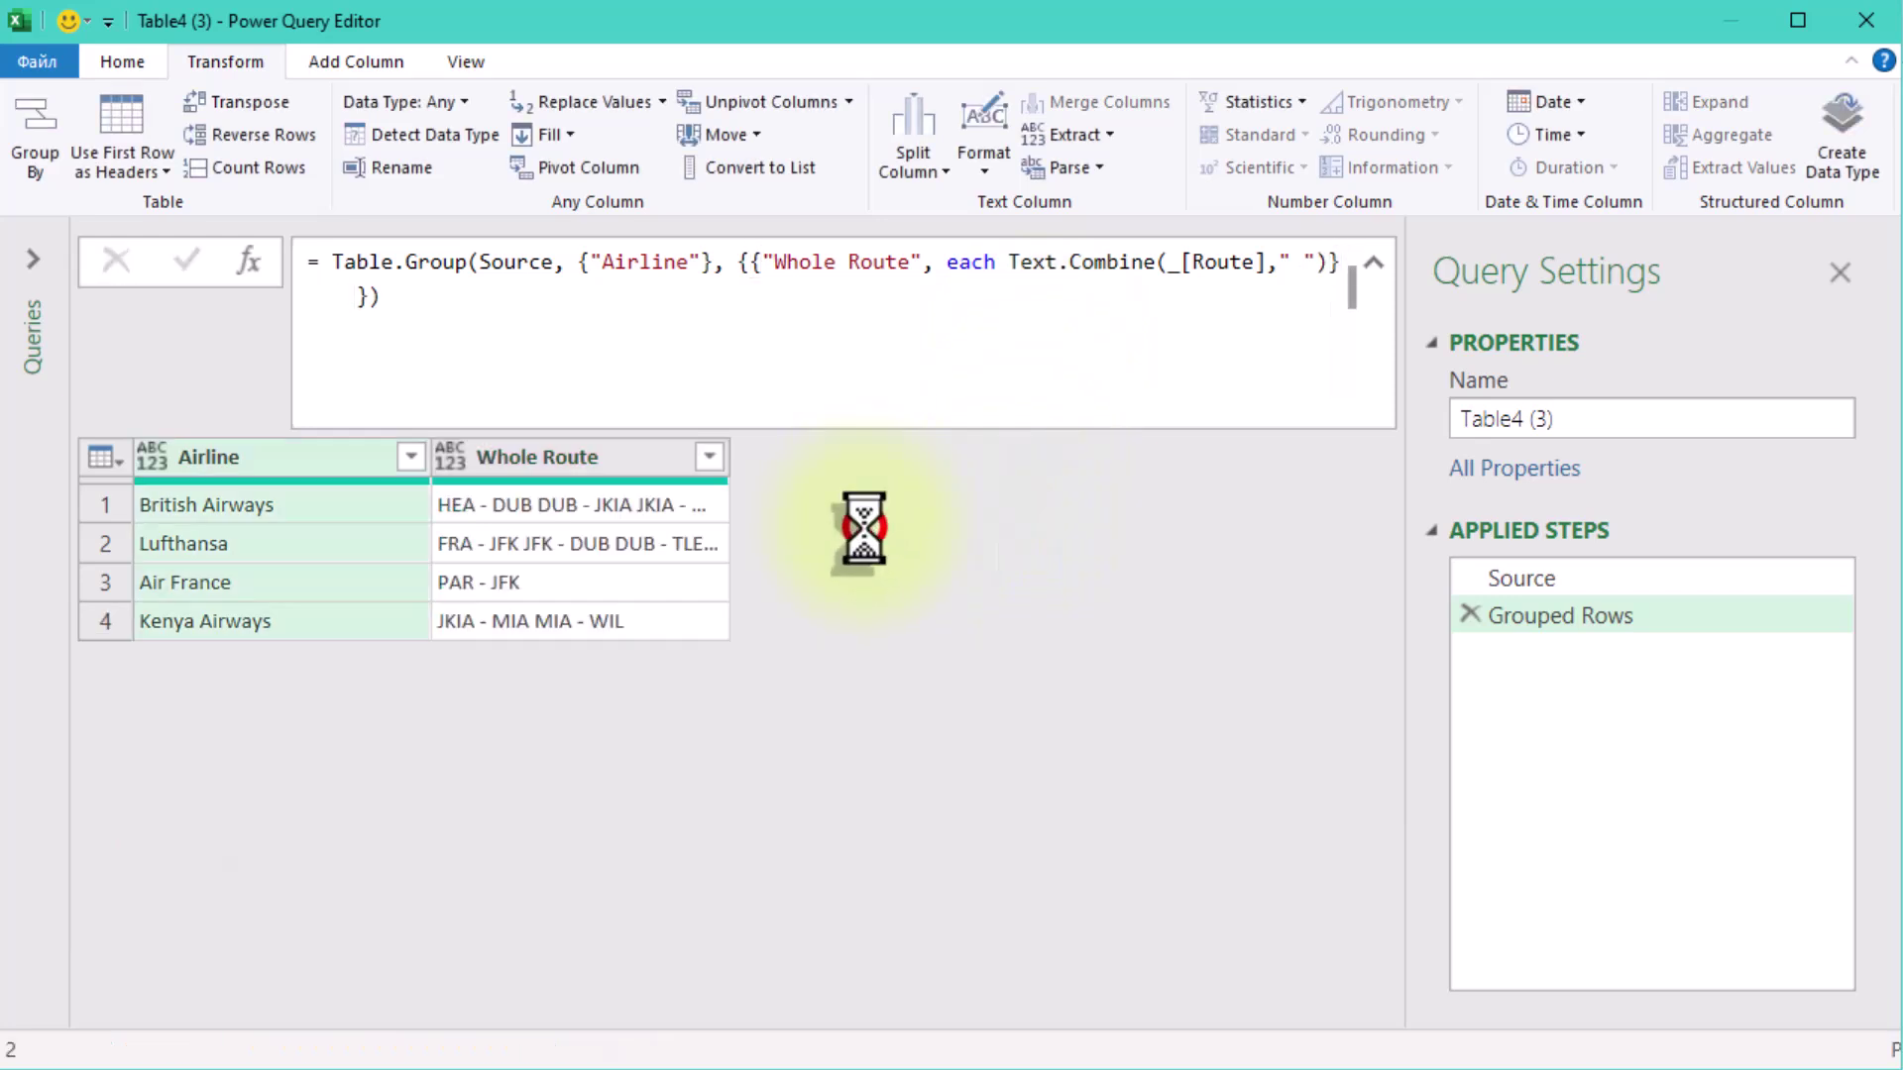
click(556, 505)
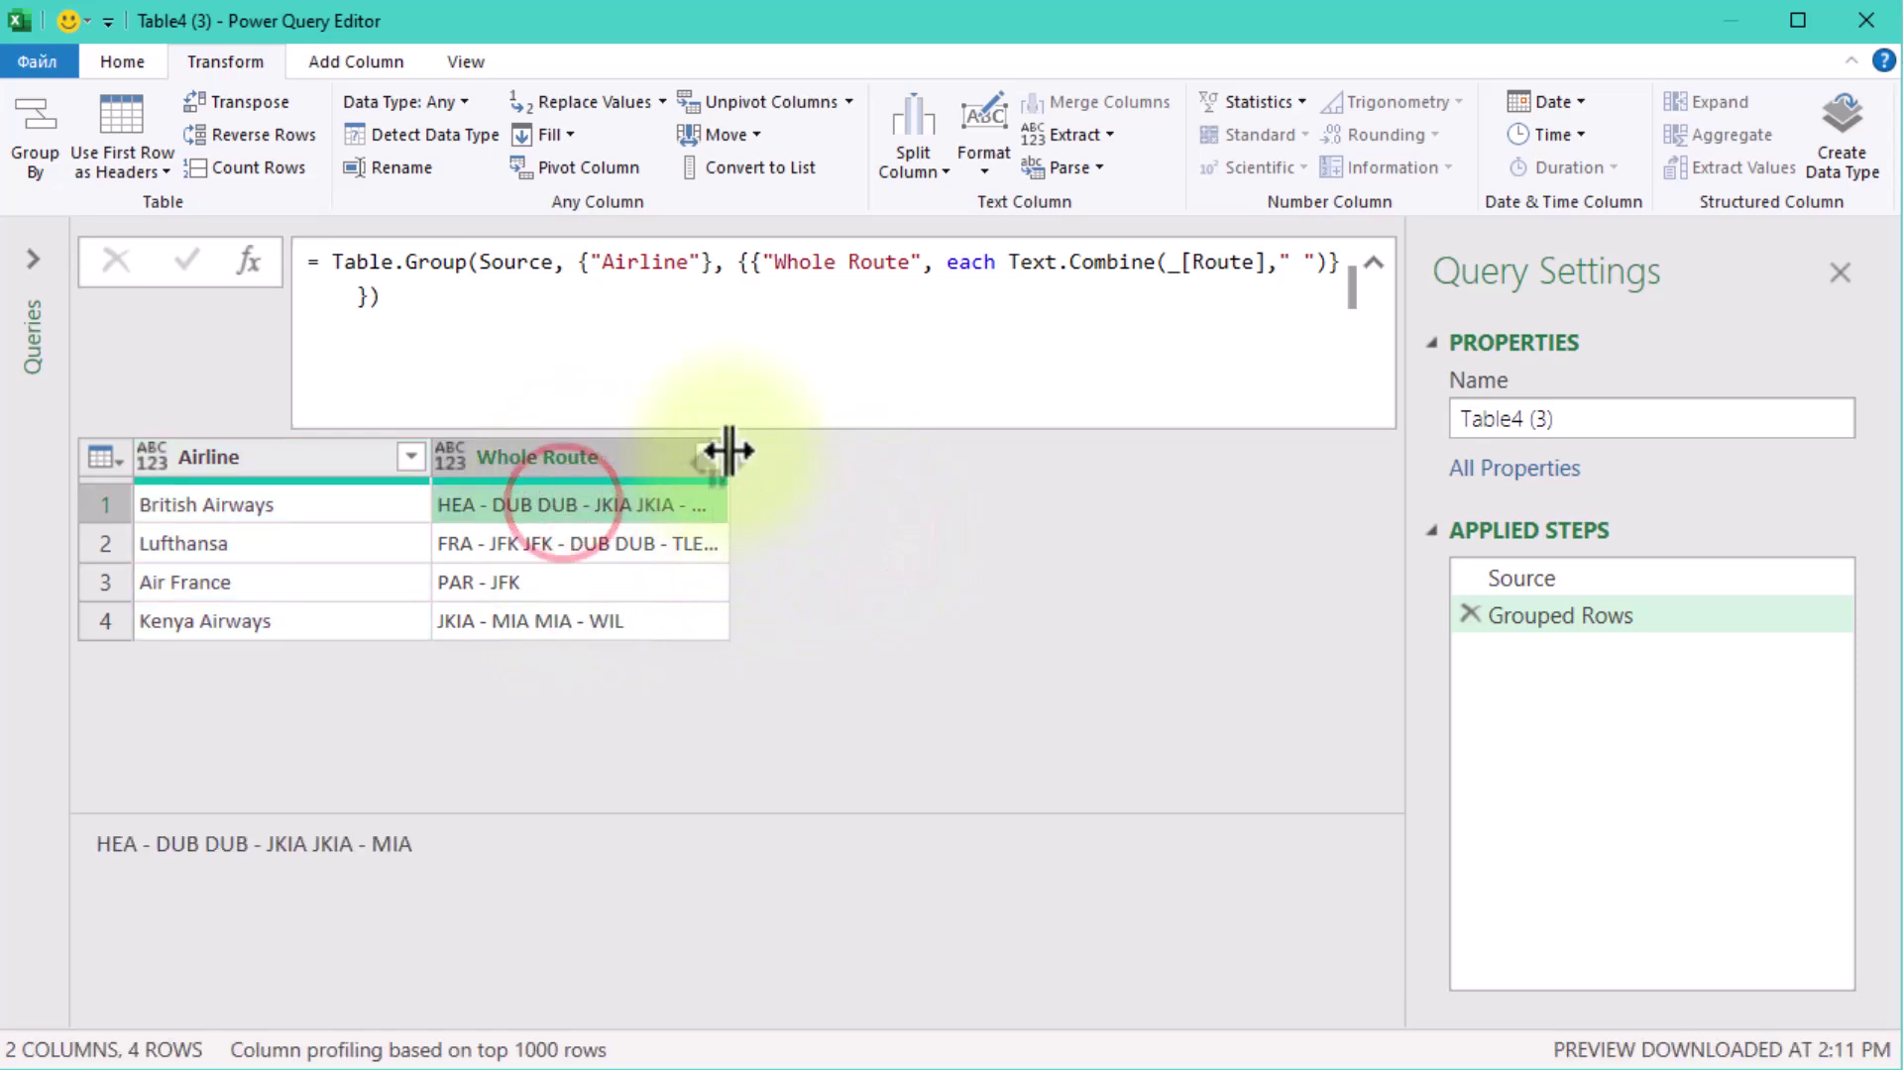
drag(727, 451, 1113, 459)
click(690, 502)
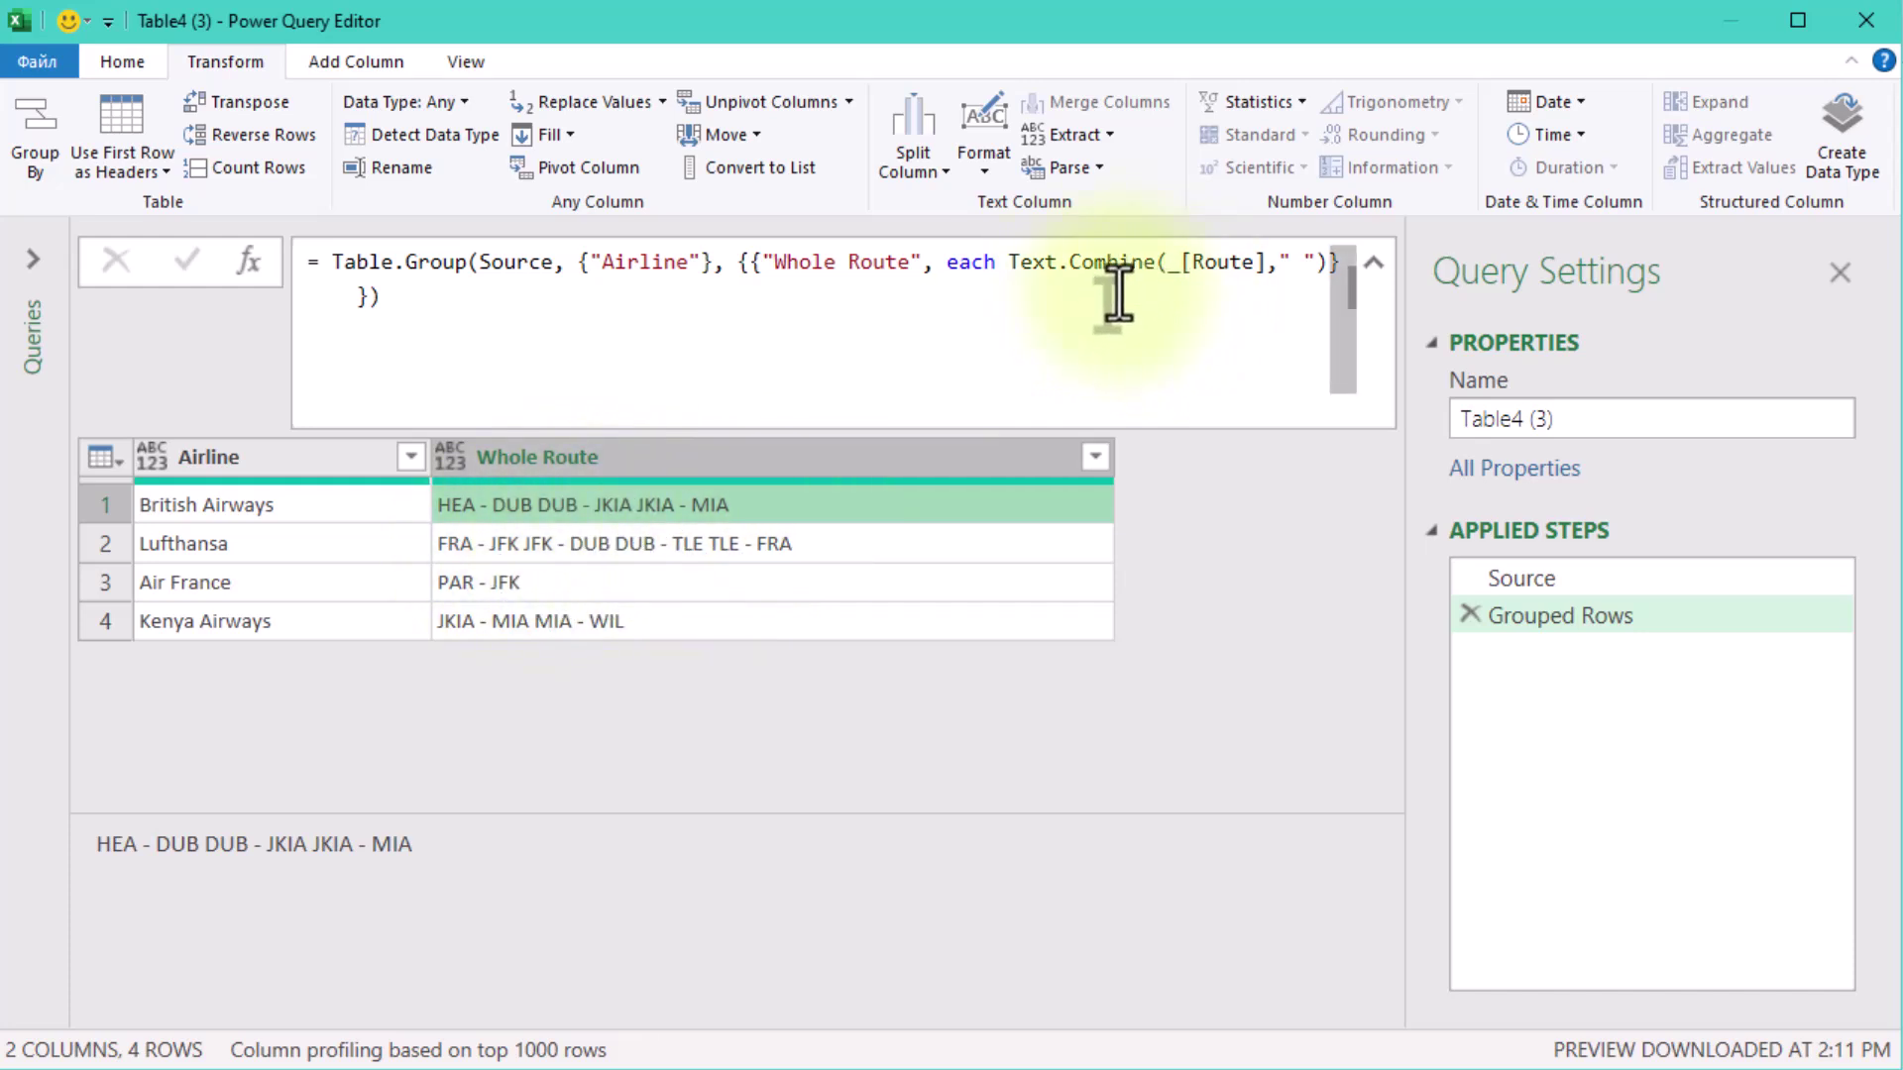
Step: Move the each expression to its own line and begin wrapping _[Route] in List.Transform
click(1003, 260)
click(950, 262)
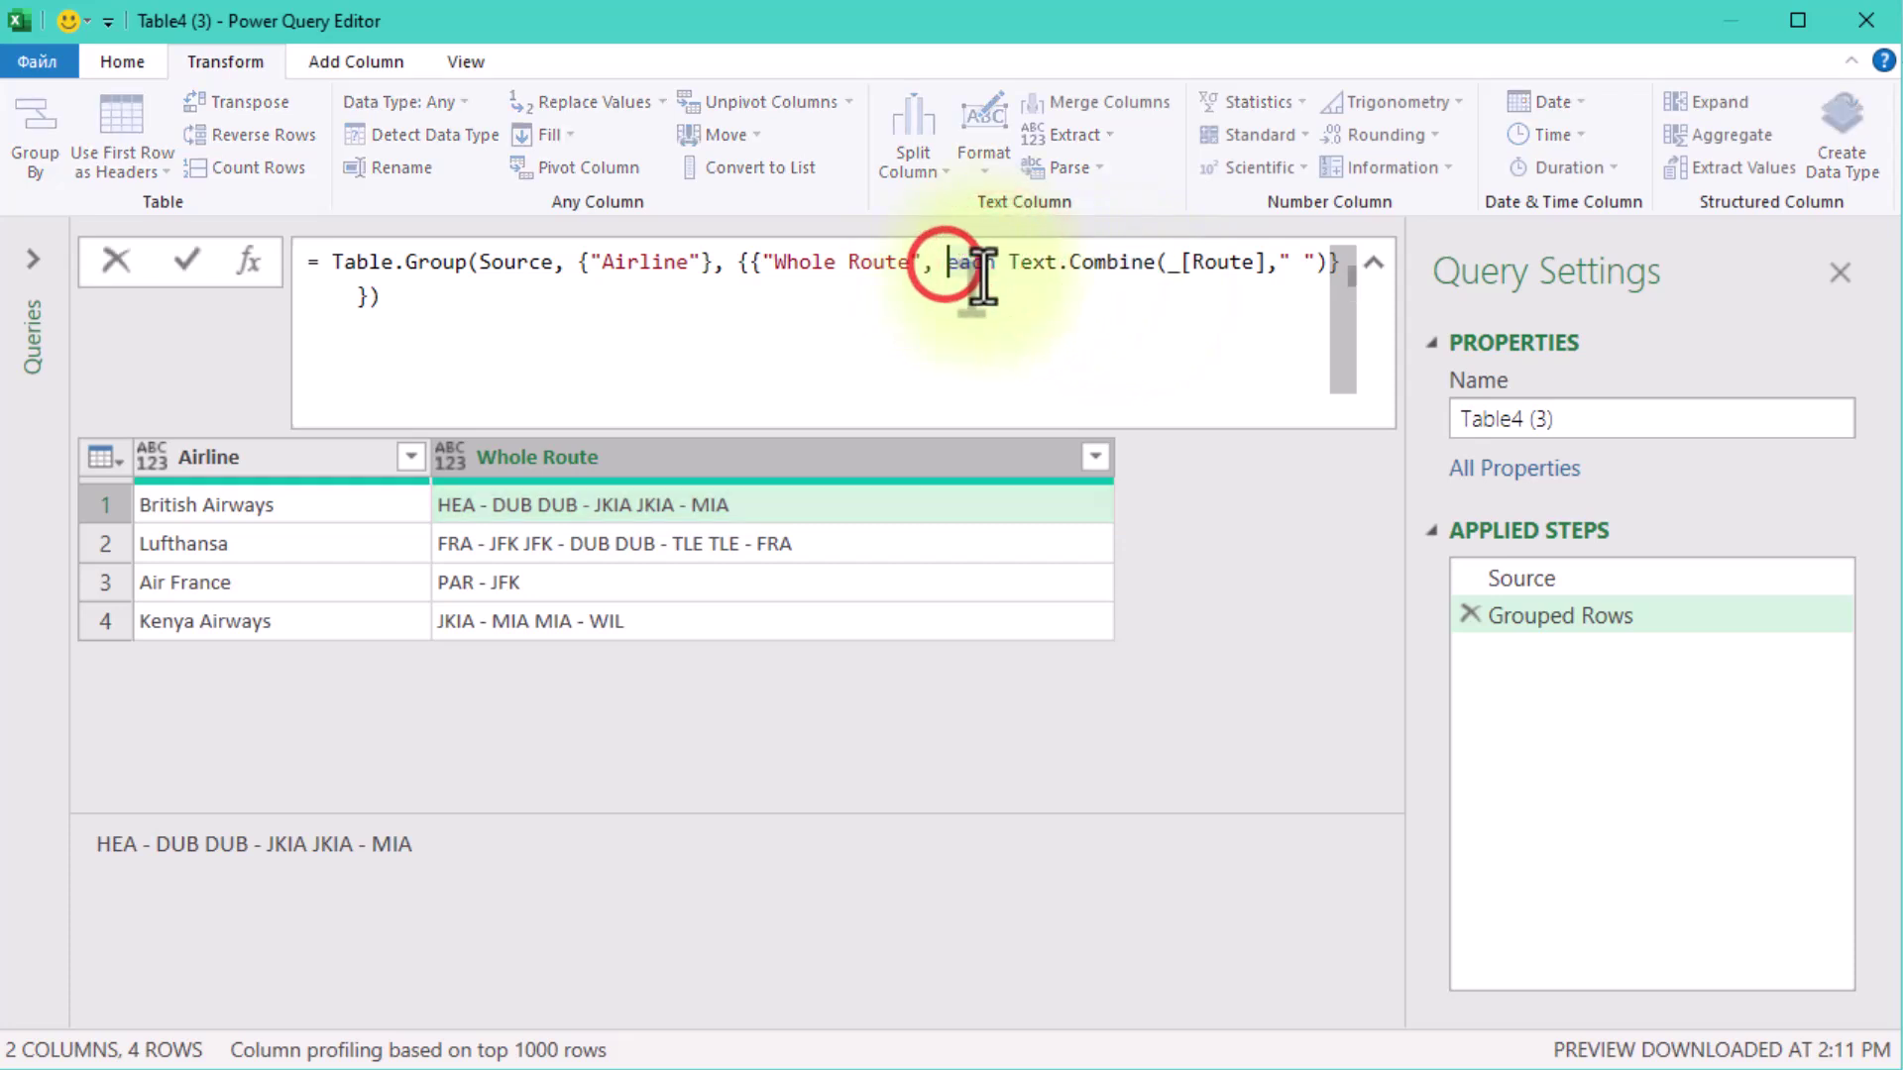
key(shift+Return)
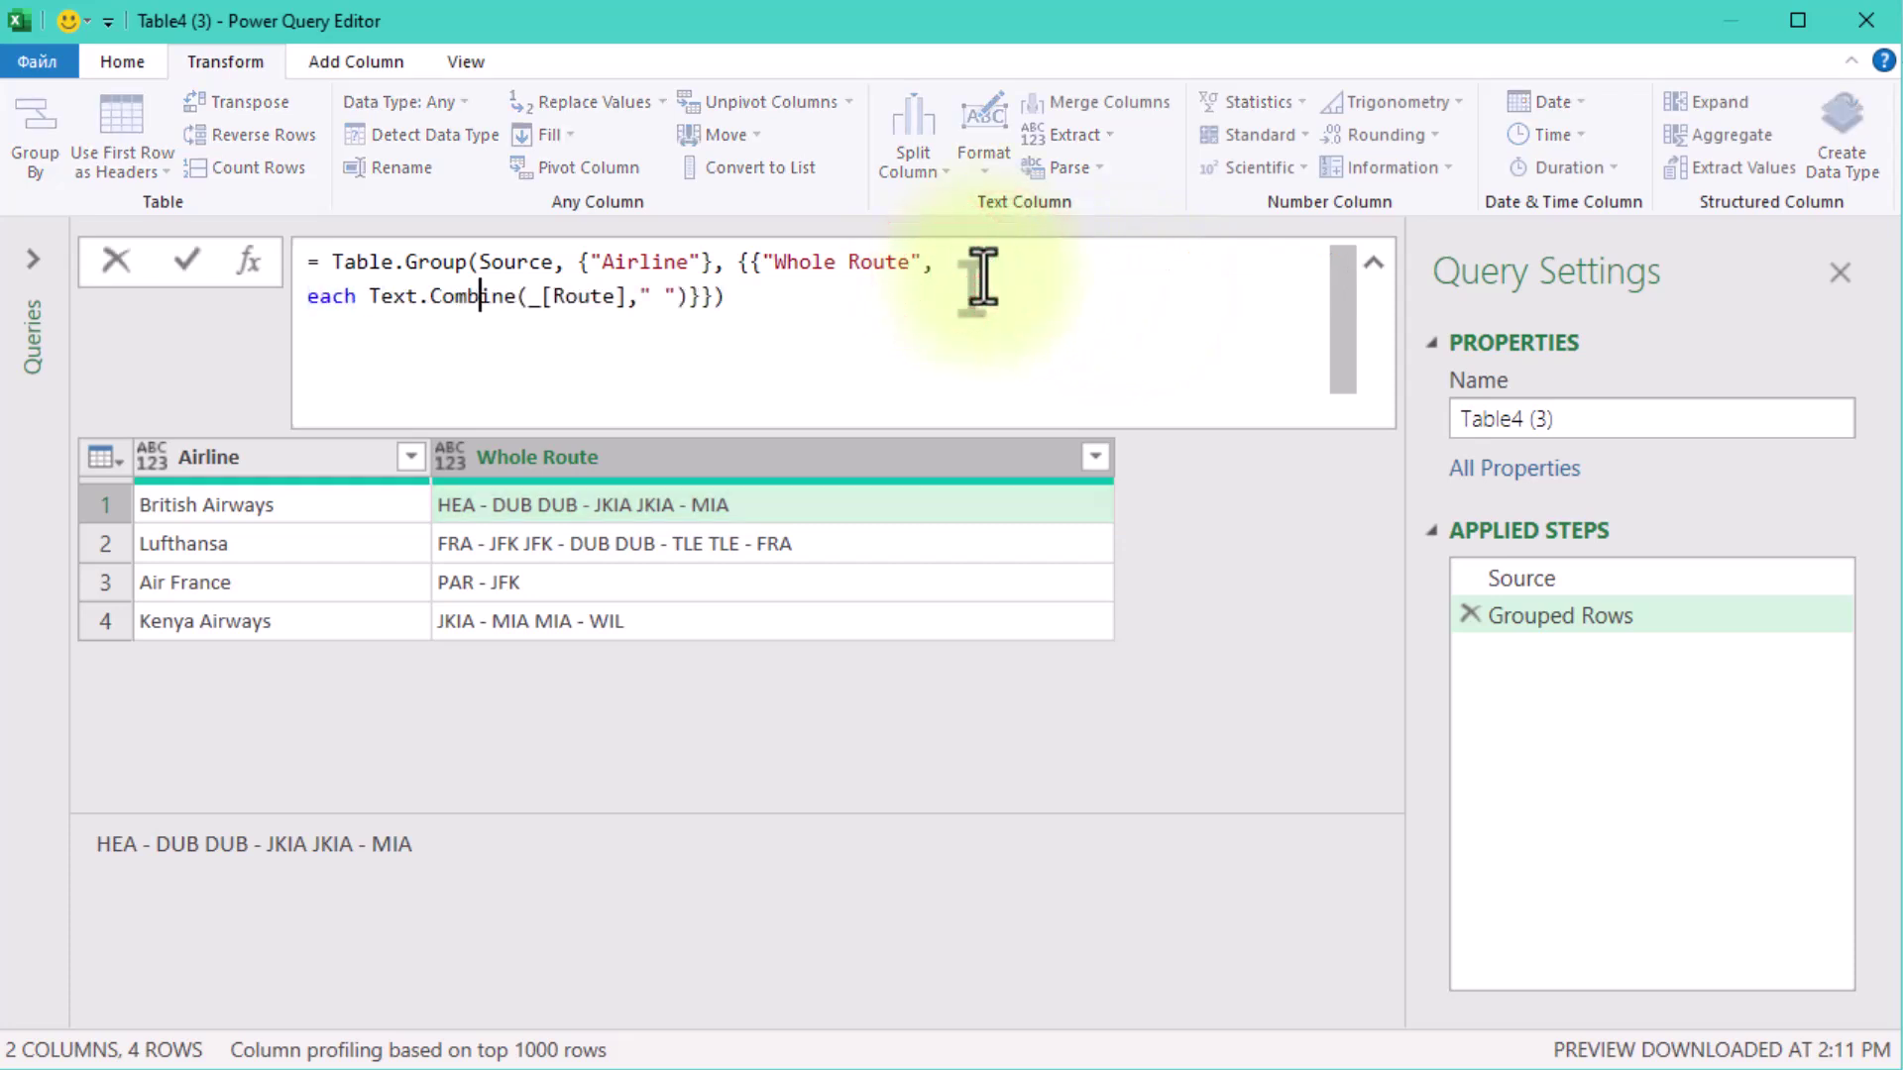
key(Right)
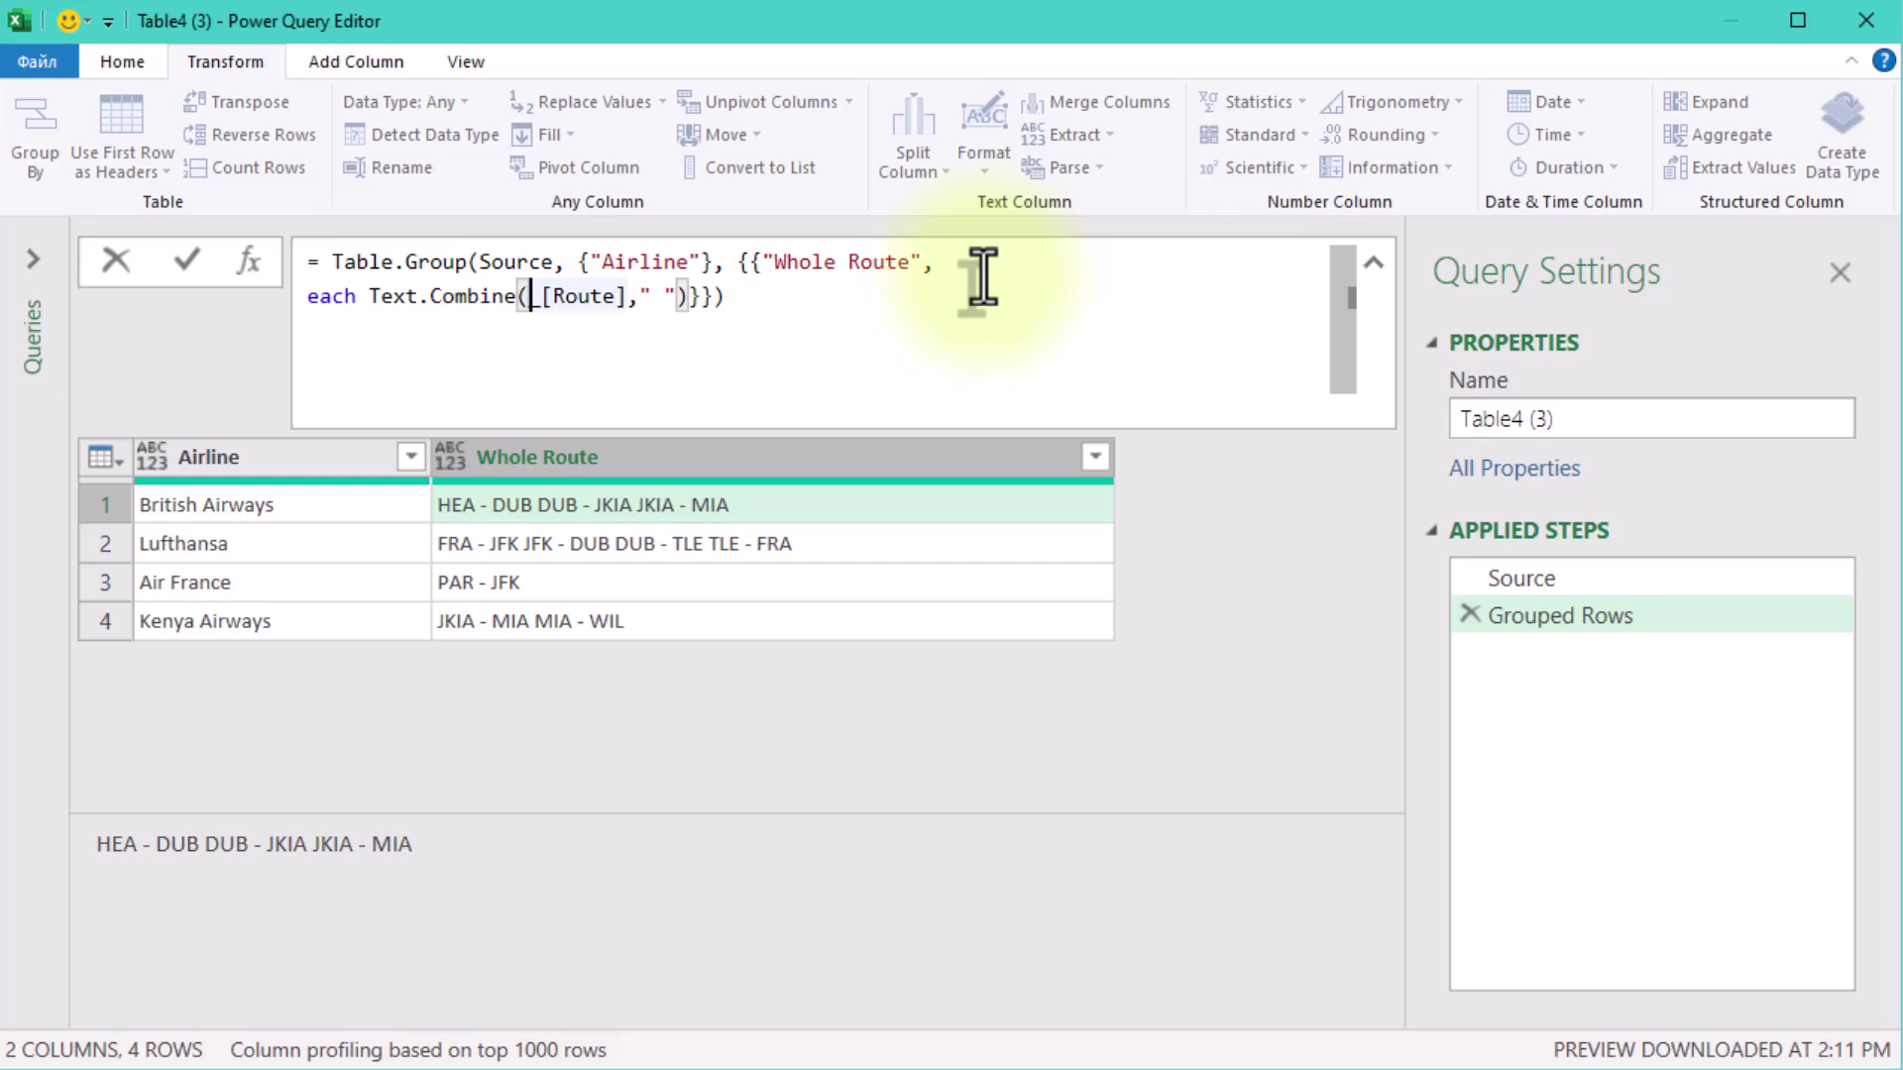
text(List.)
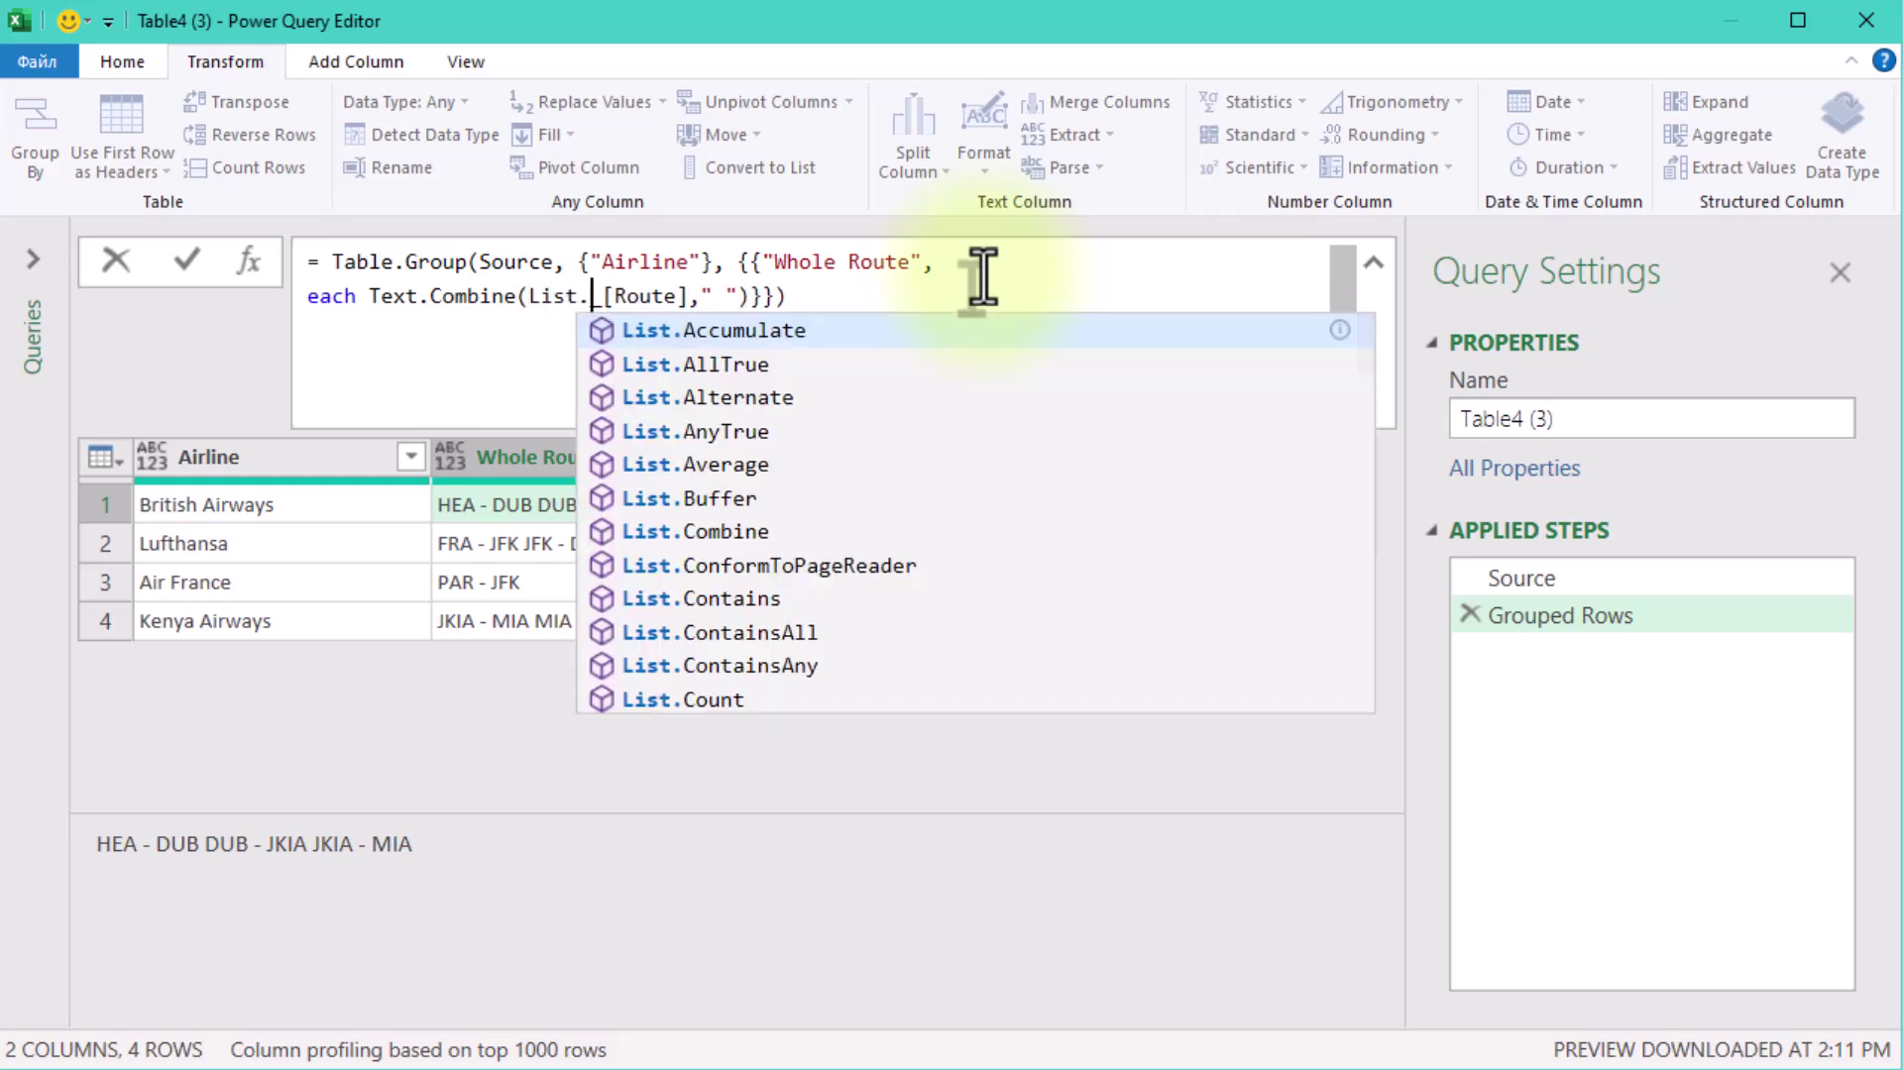
text(Tran)
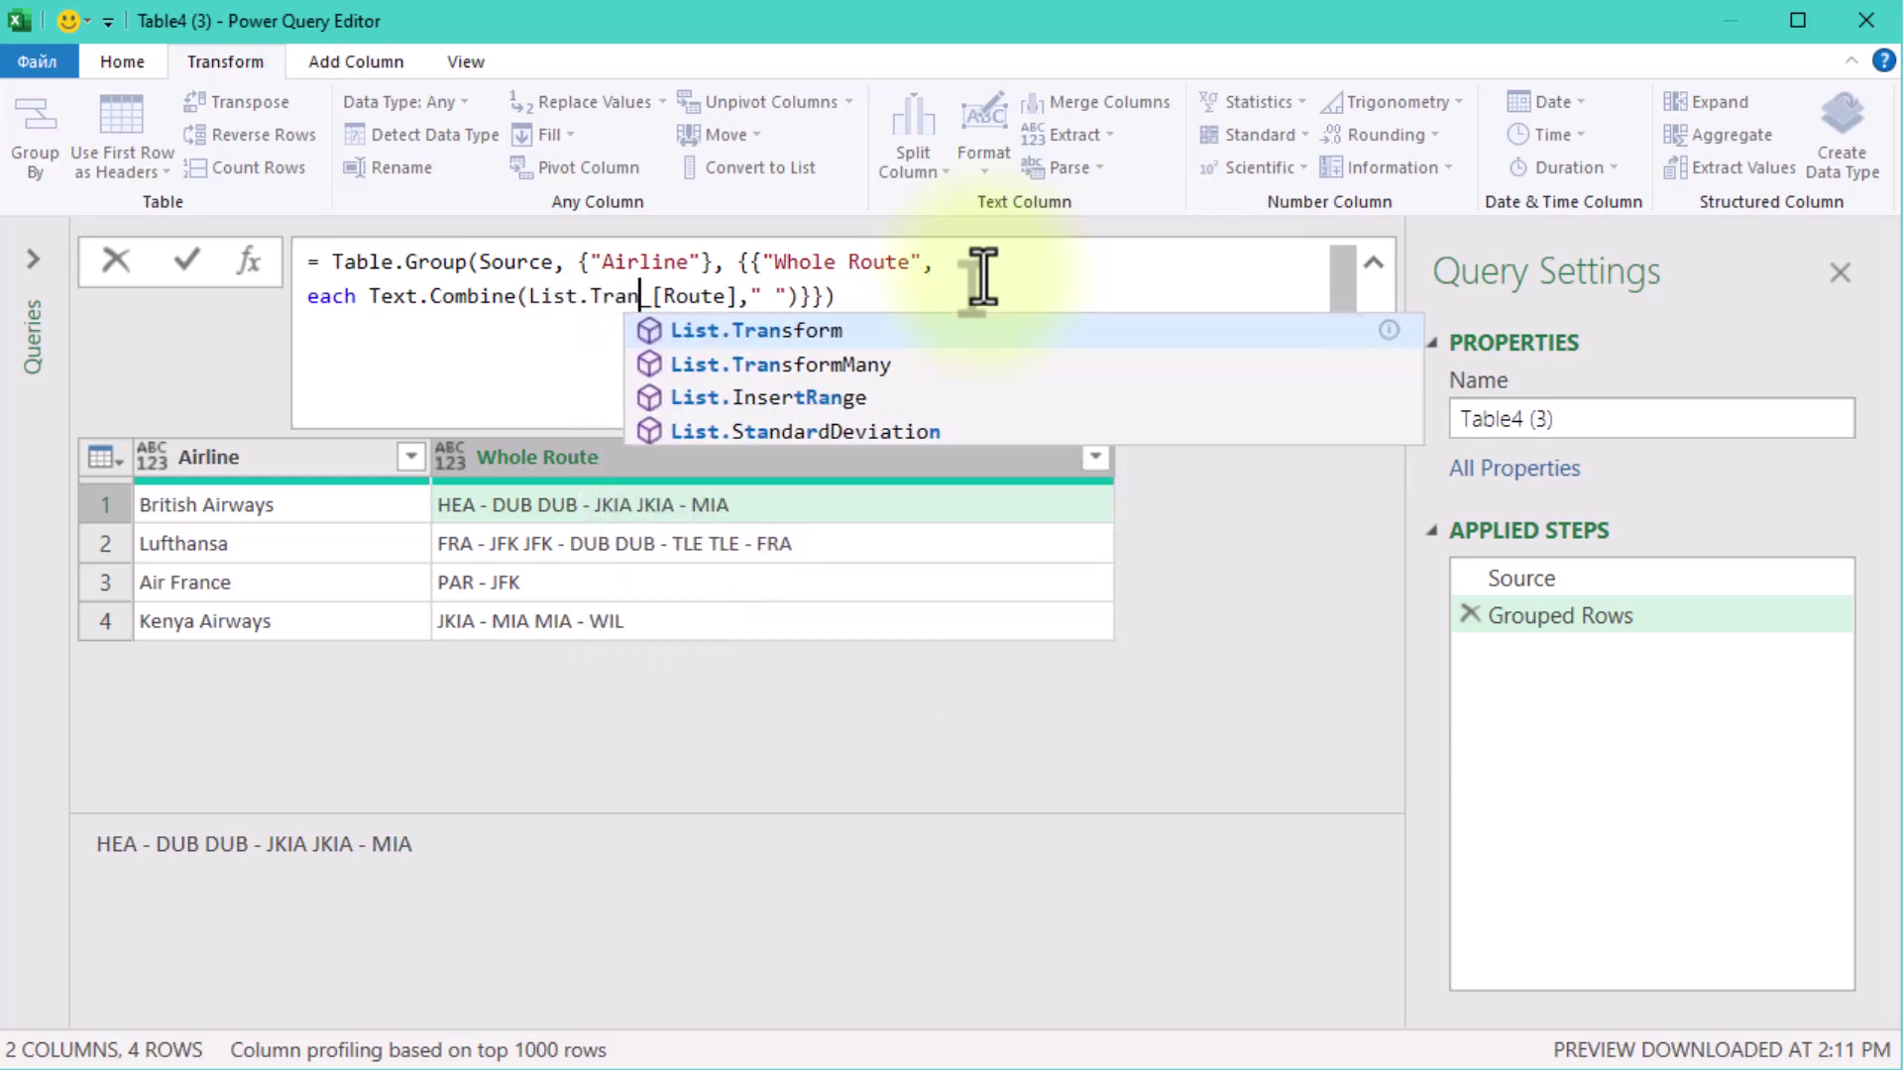
text(sform)
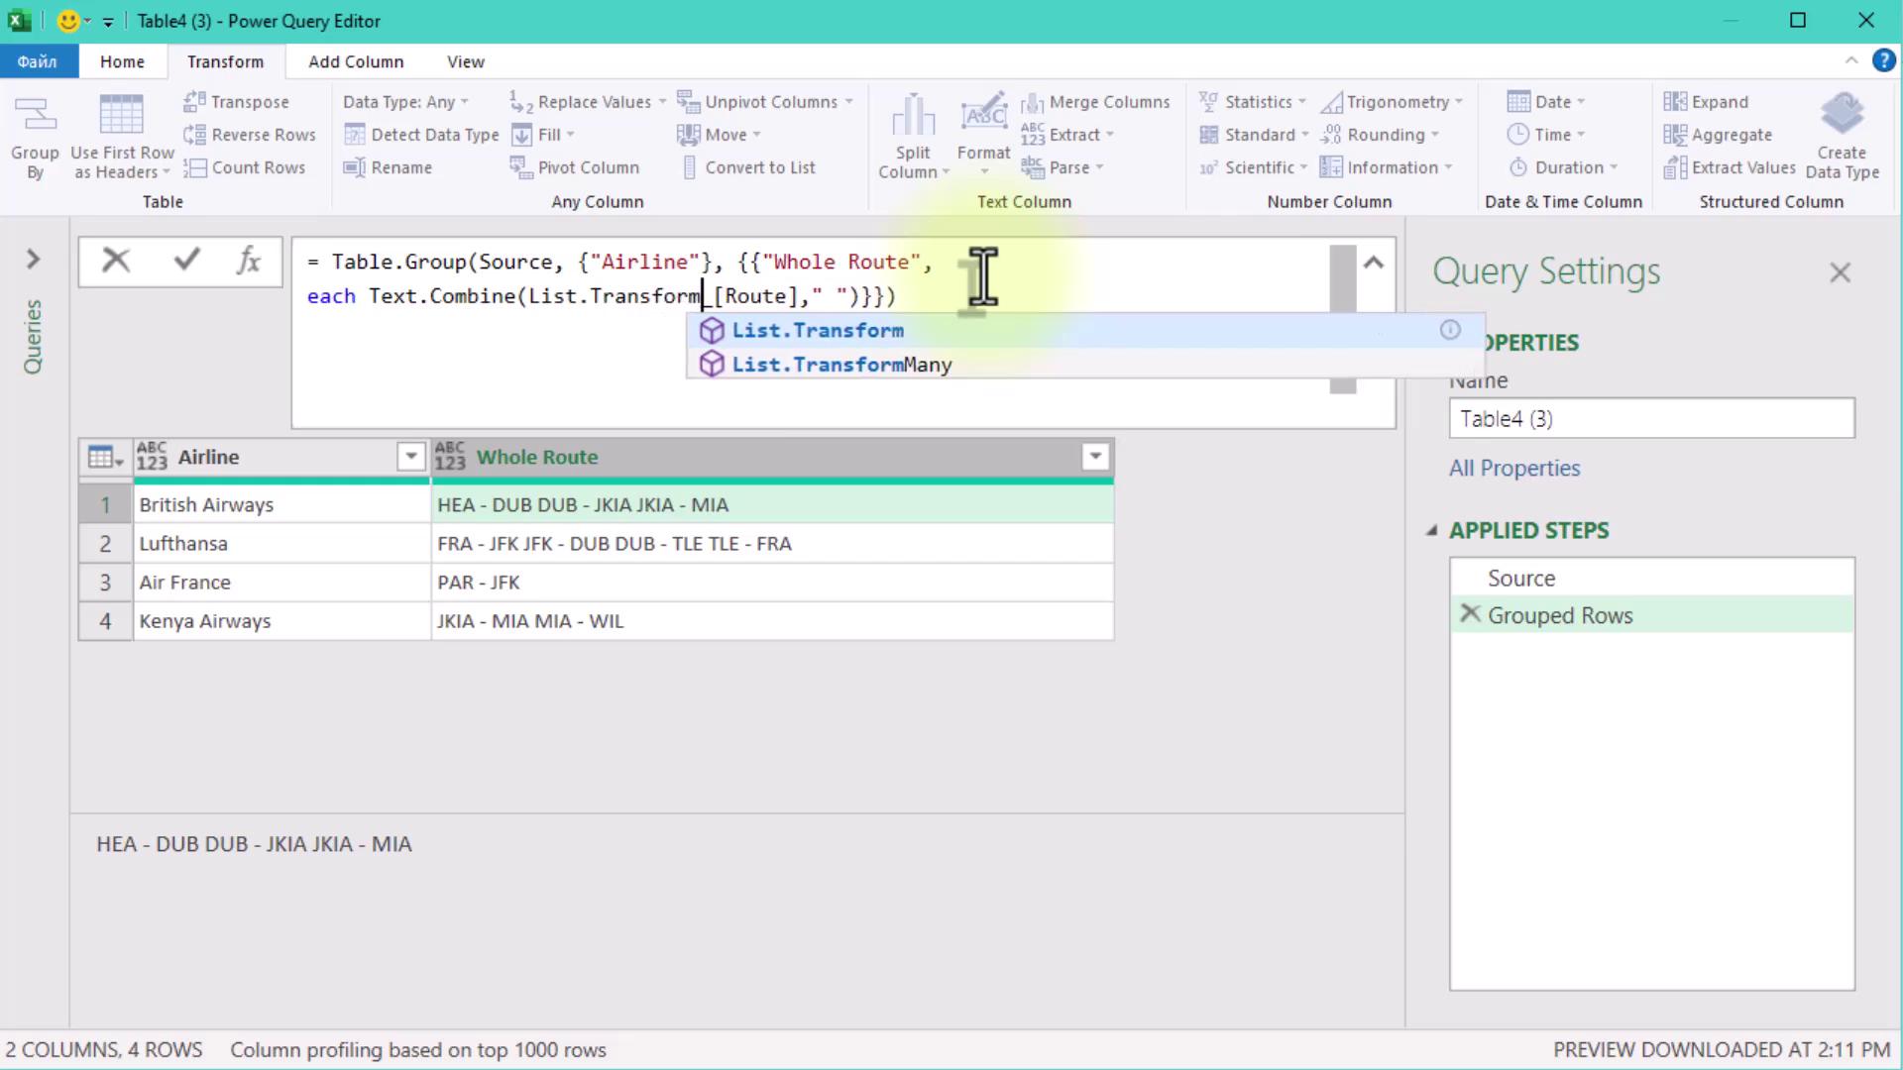
text((_[Route])
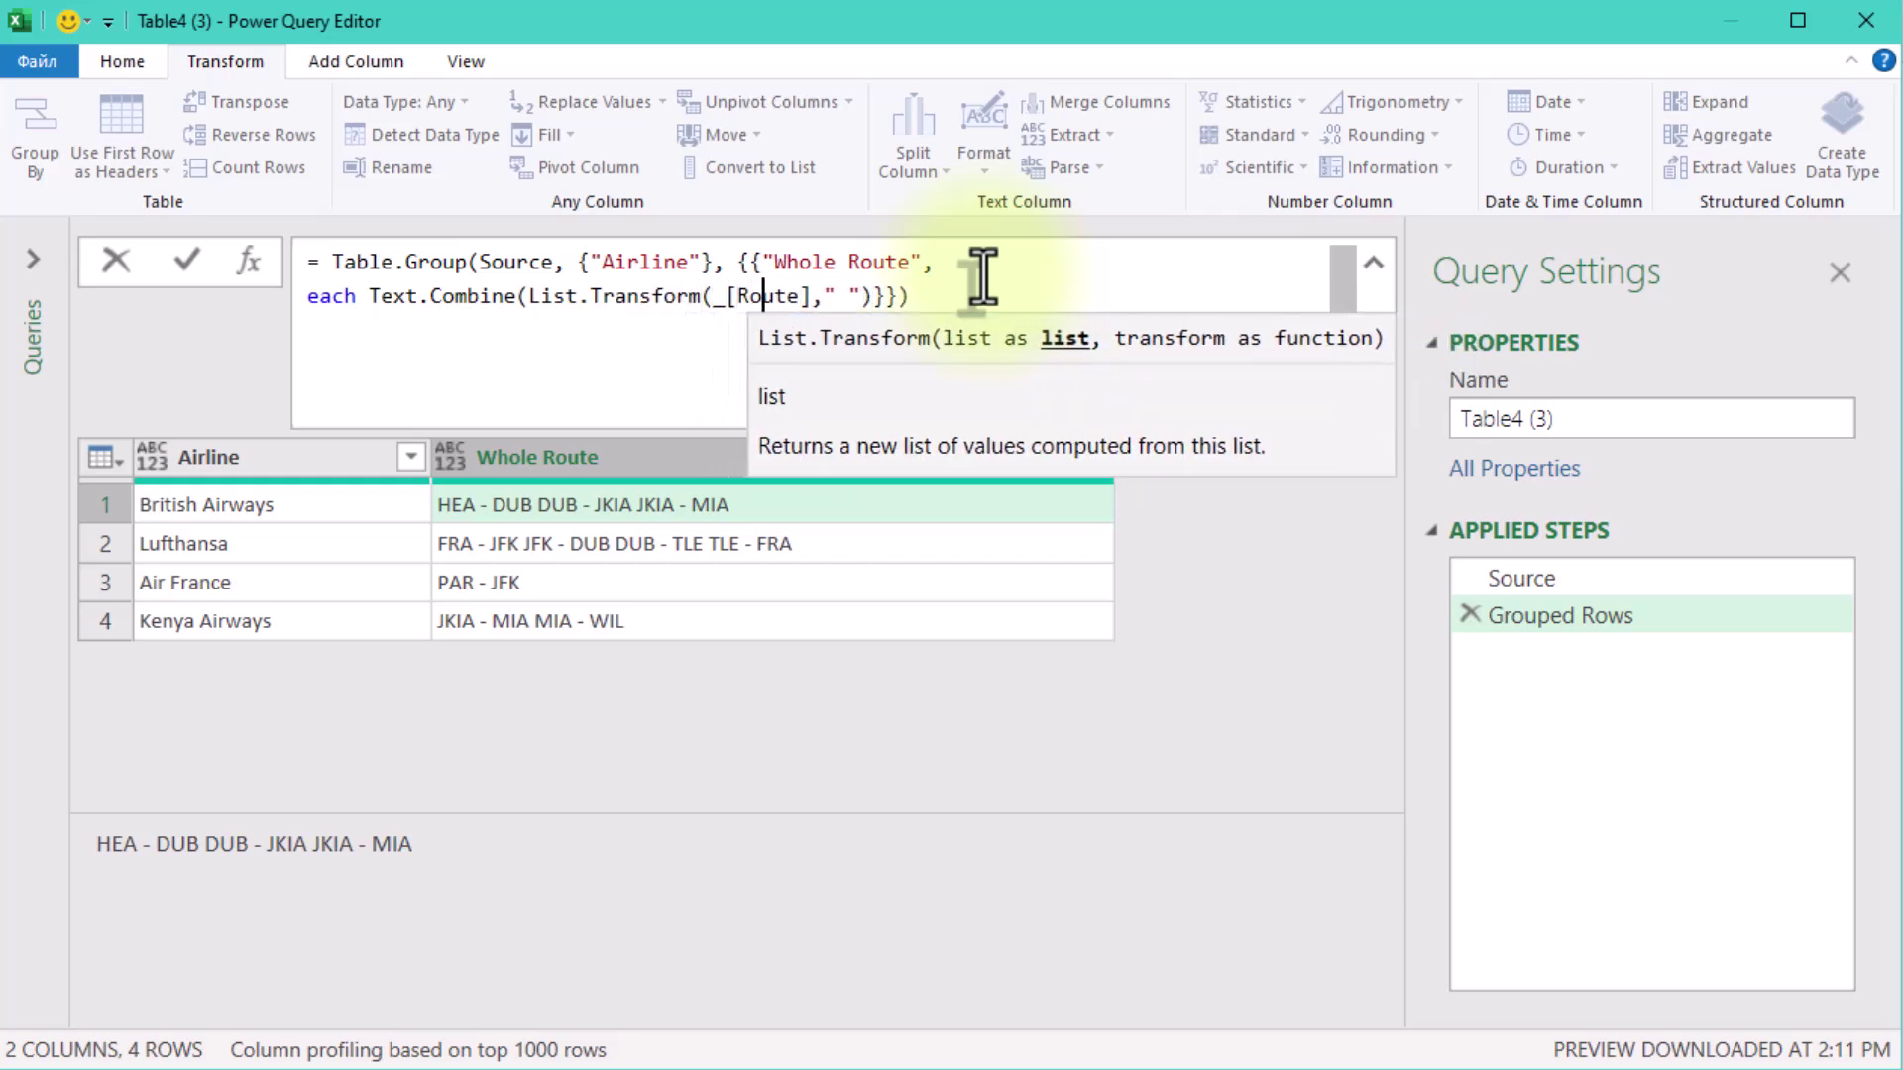
text(,)
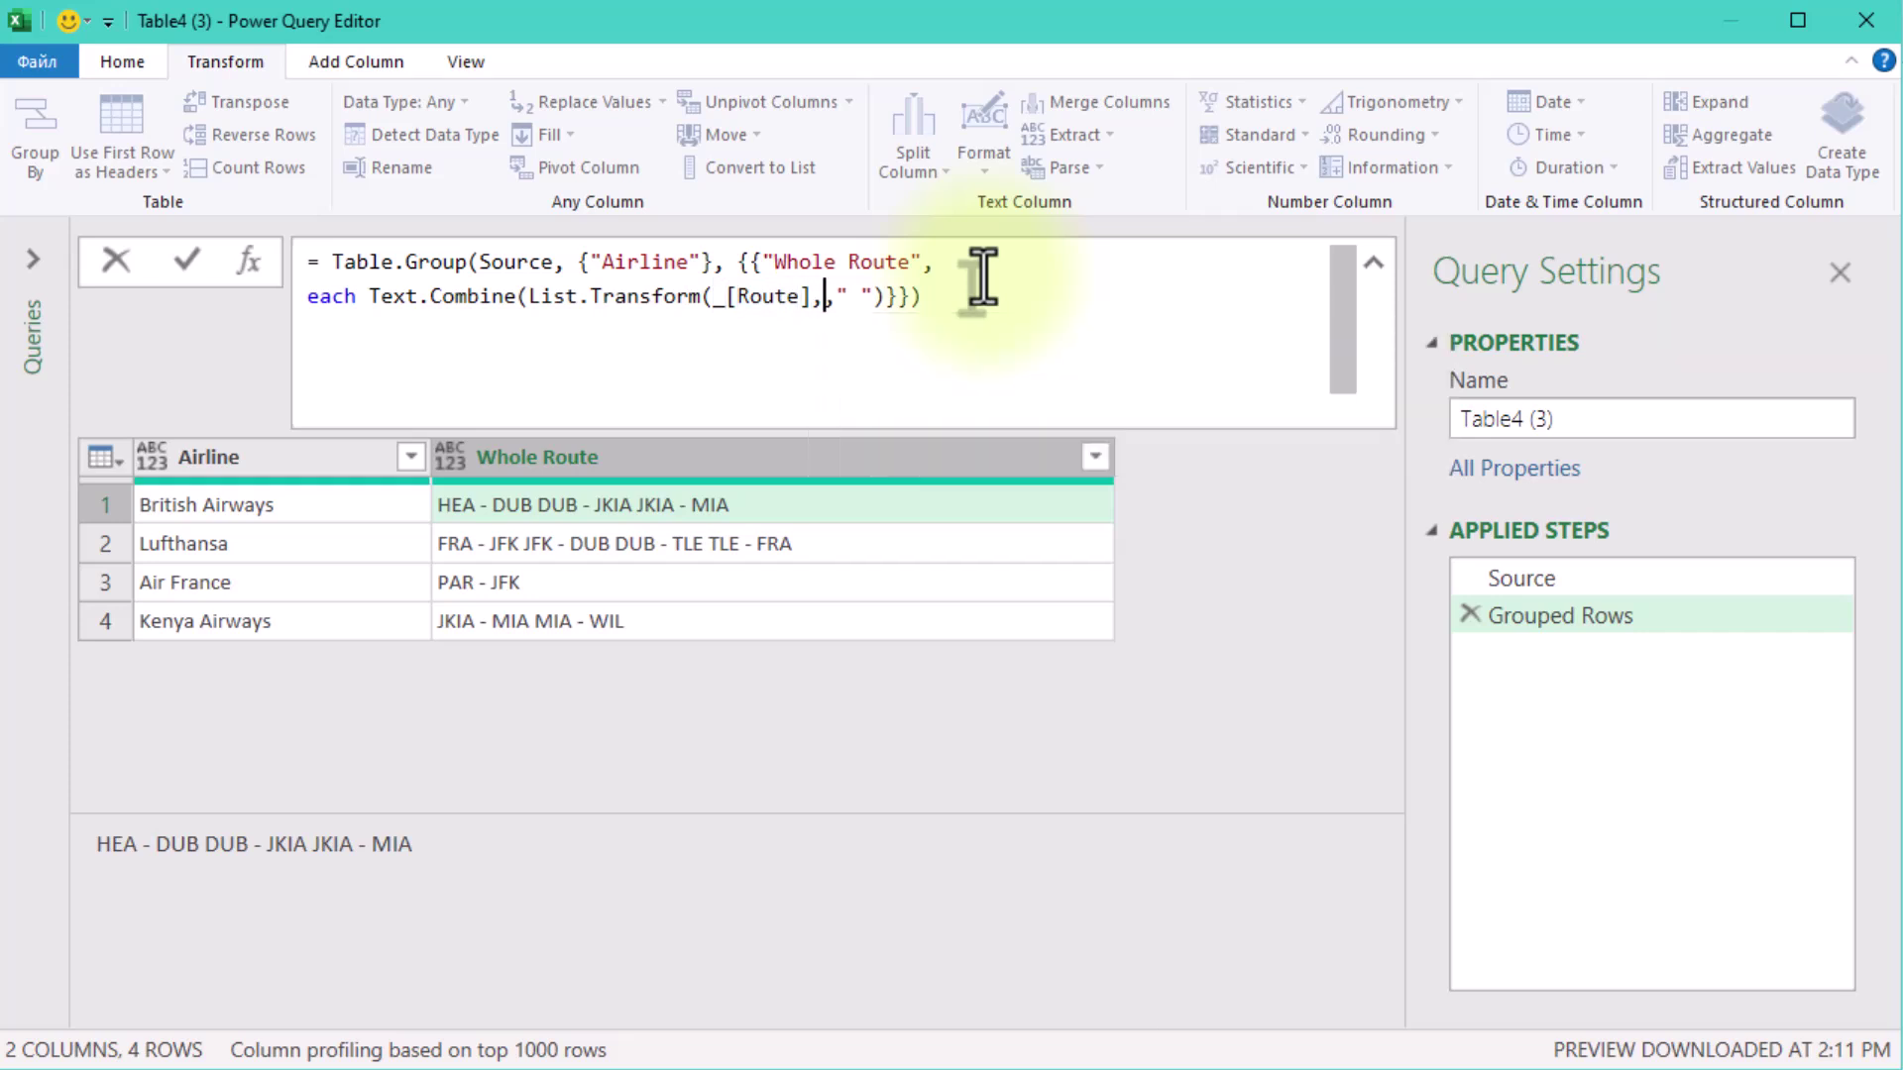
text( each )
text(Text.A)
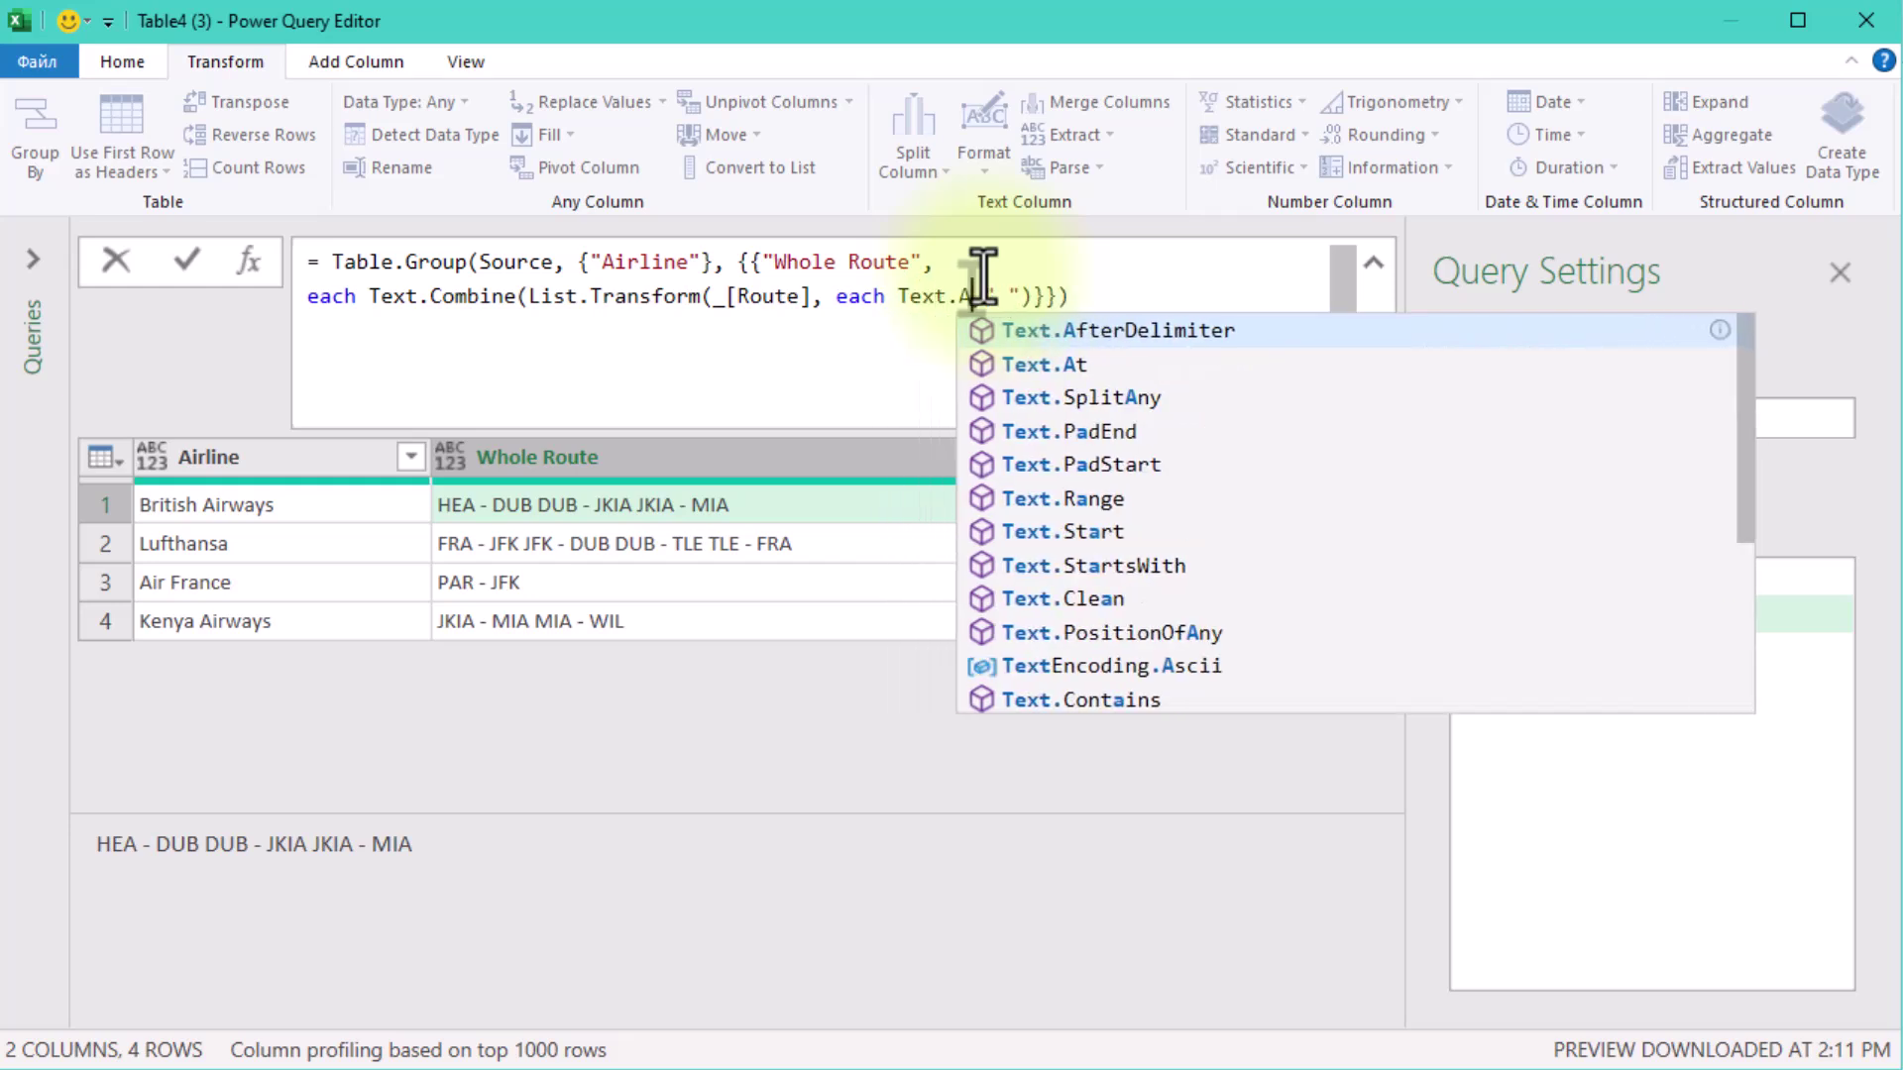
Step: Apply Text.AfterDelimiter(_, " ") to each route and check every airline's result
key(Tab)
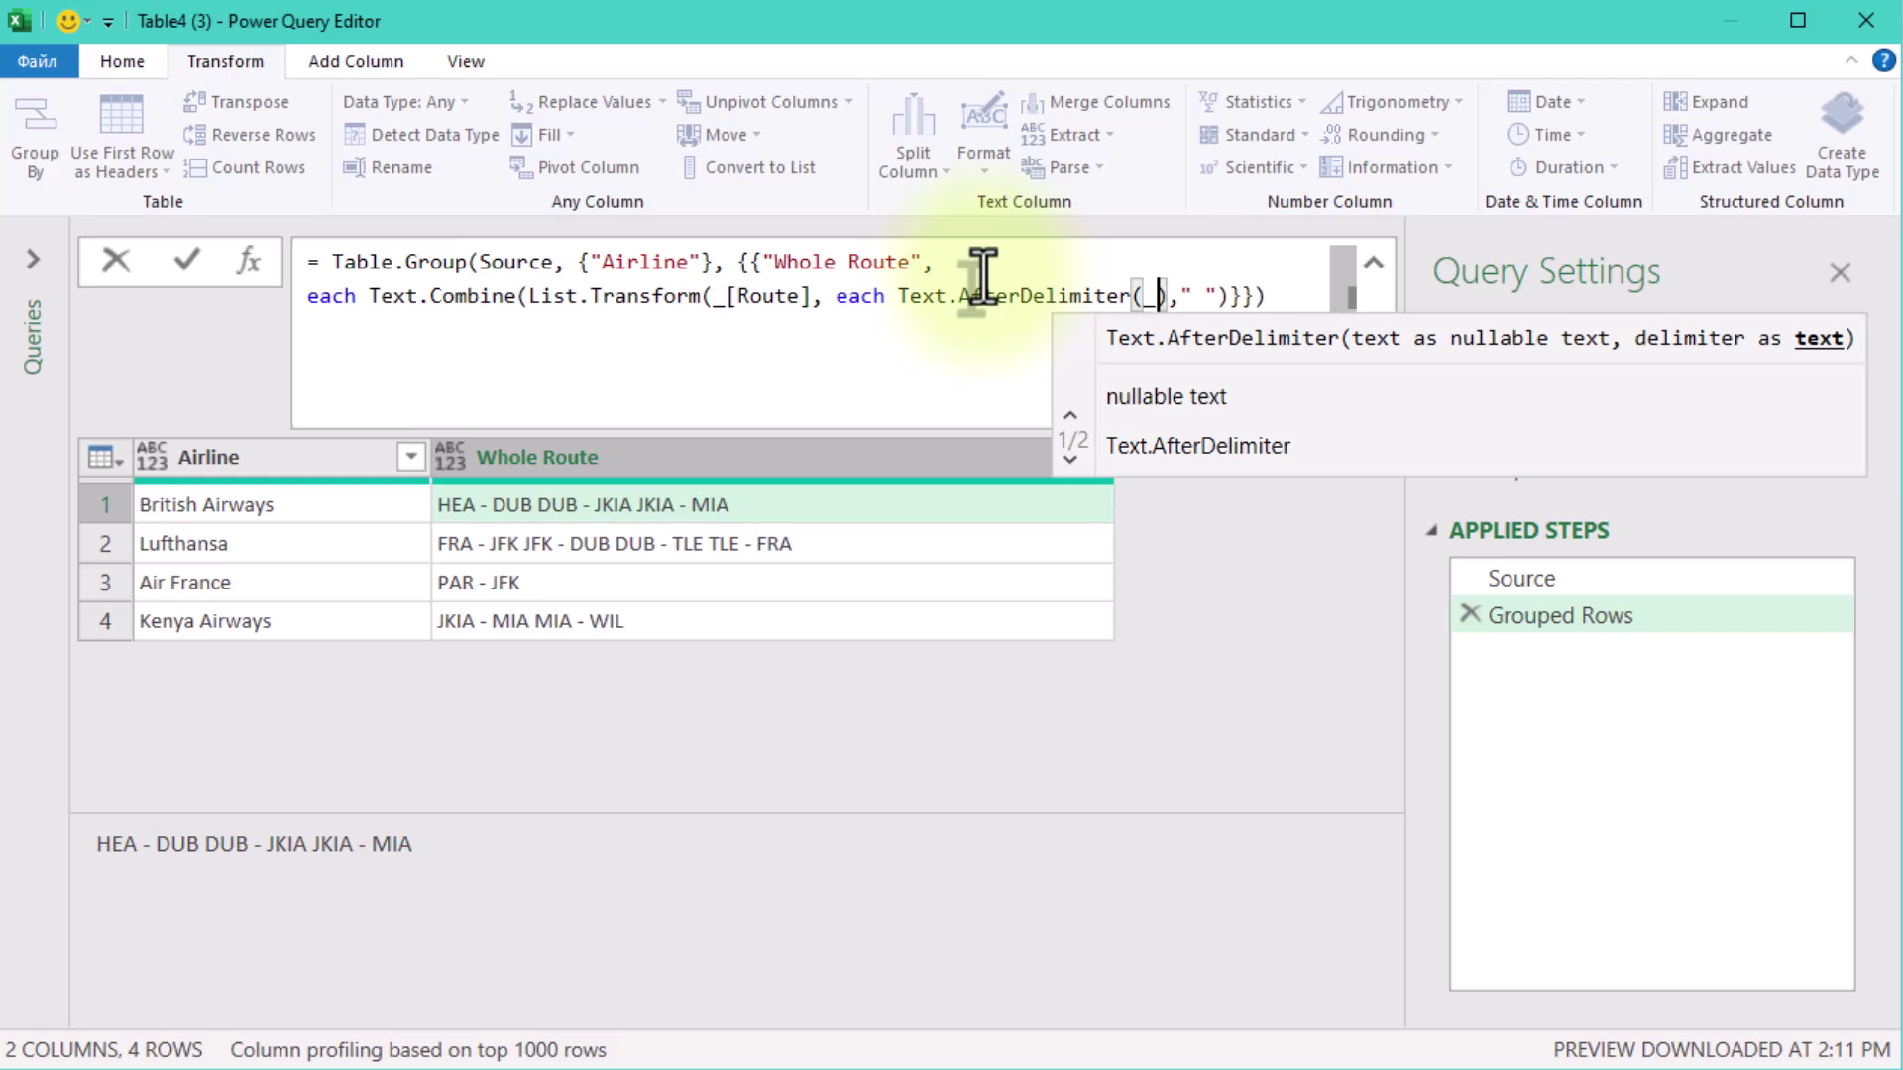
text(," ")
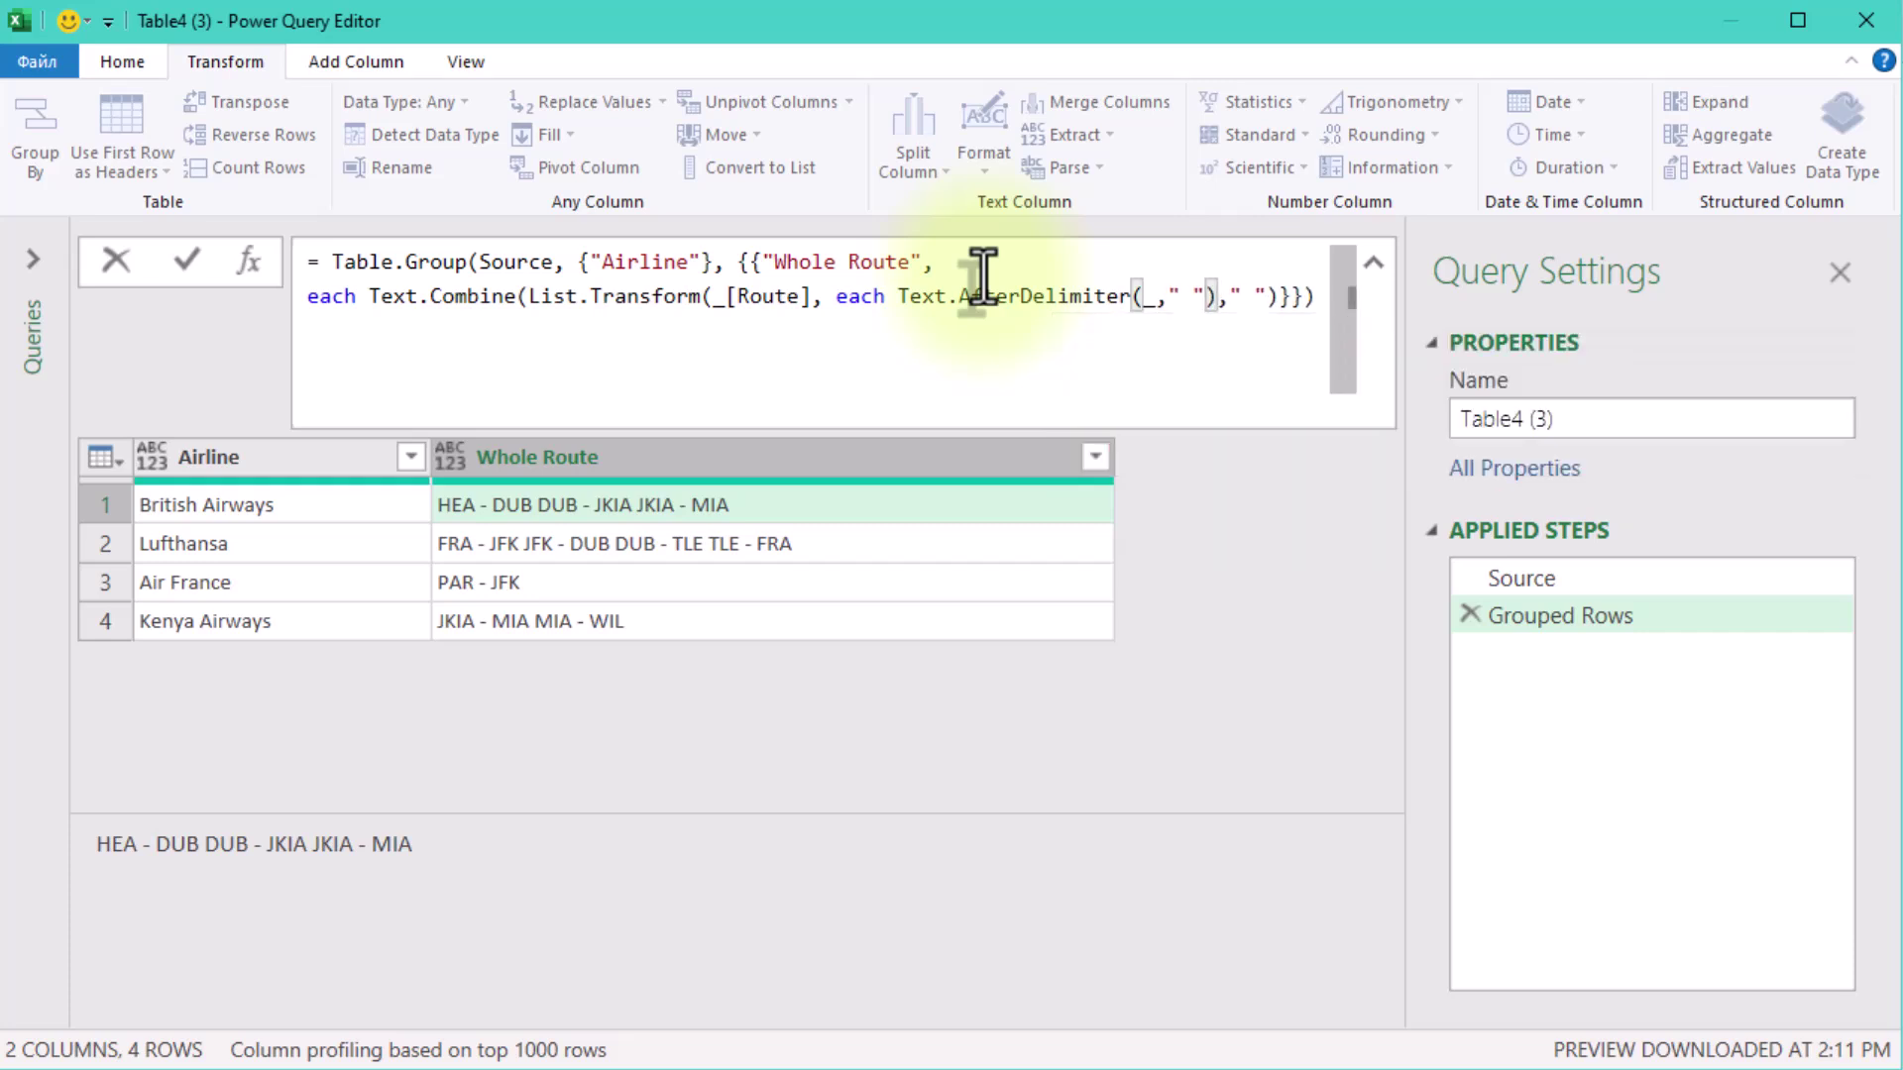
text())
key(Return)
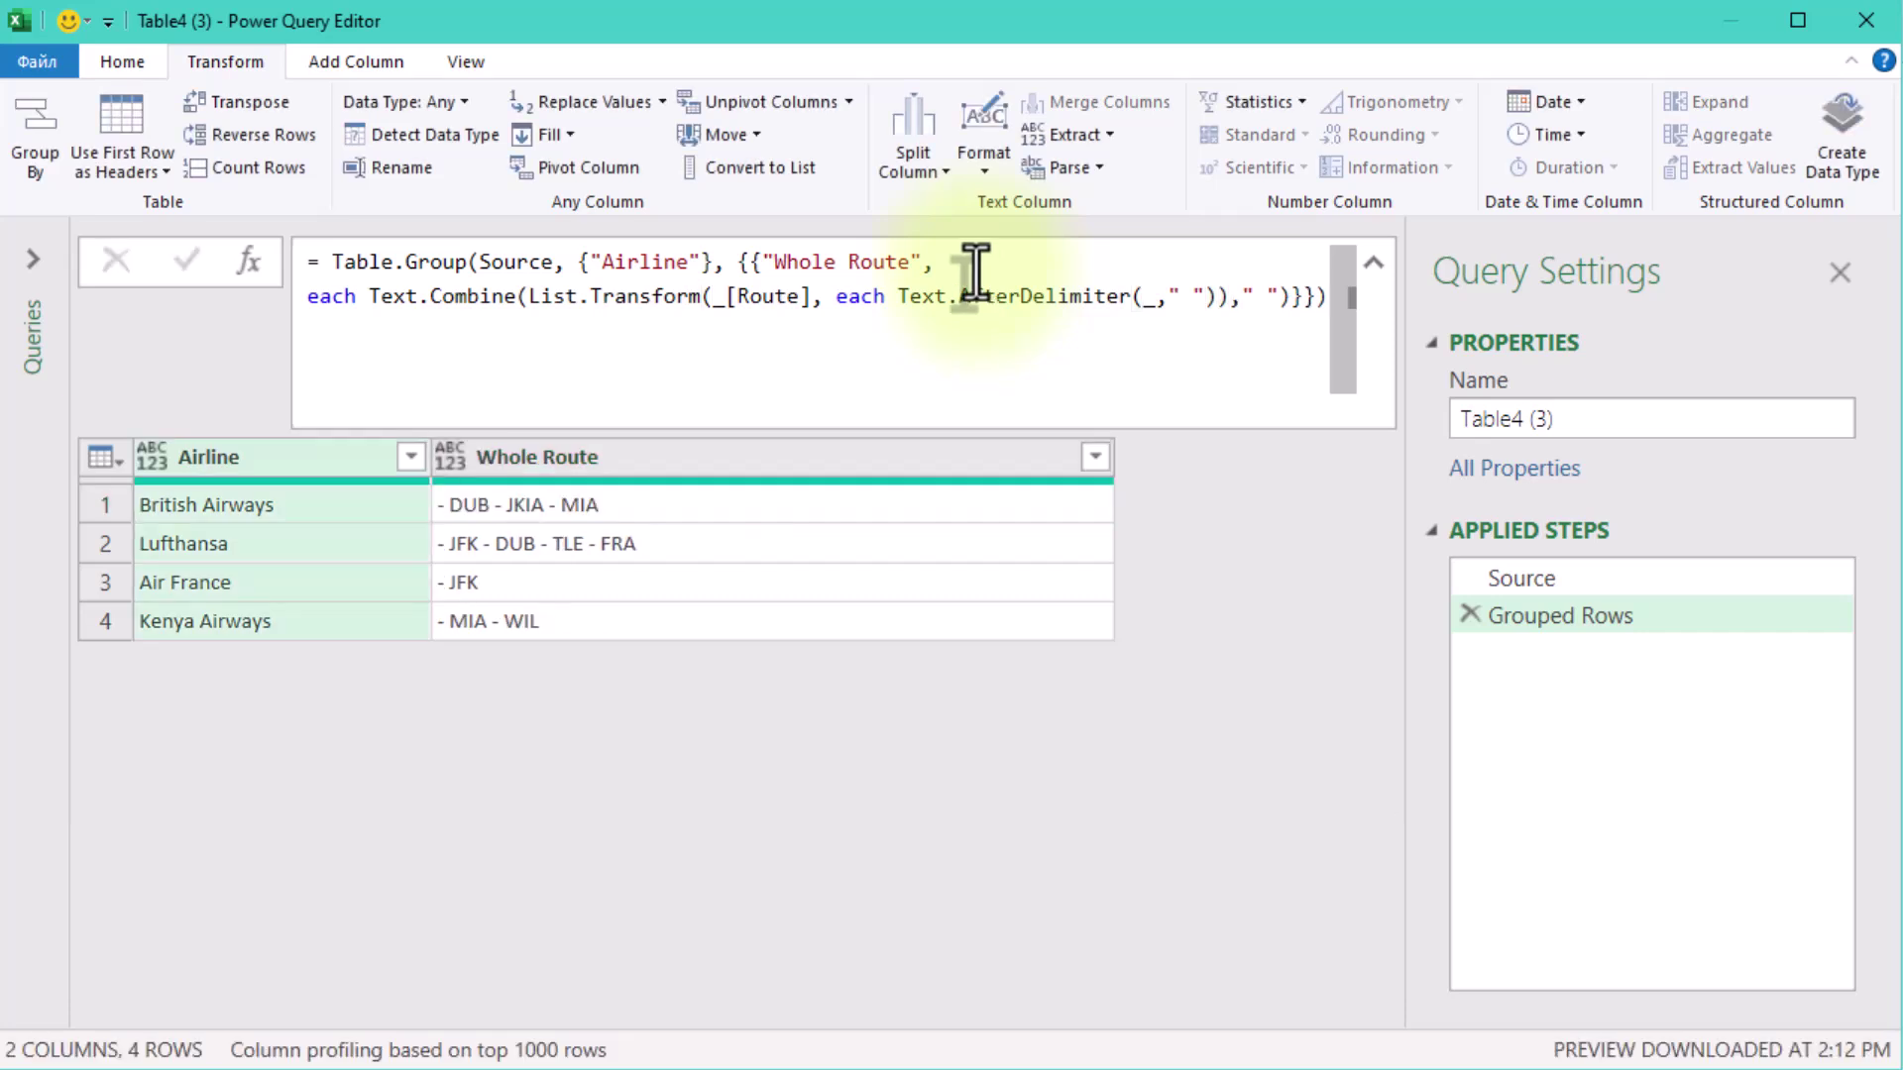
click(561, 509)
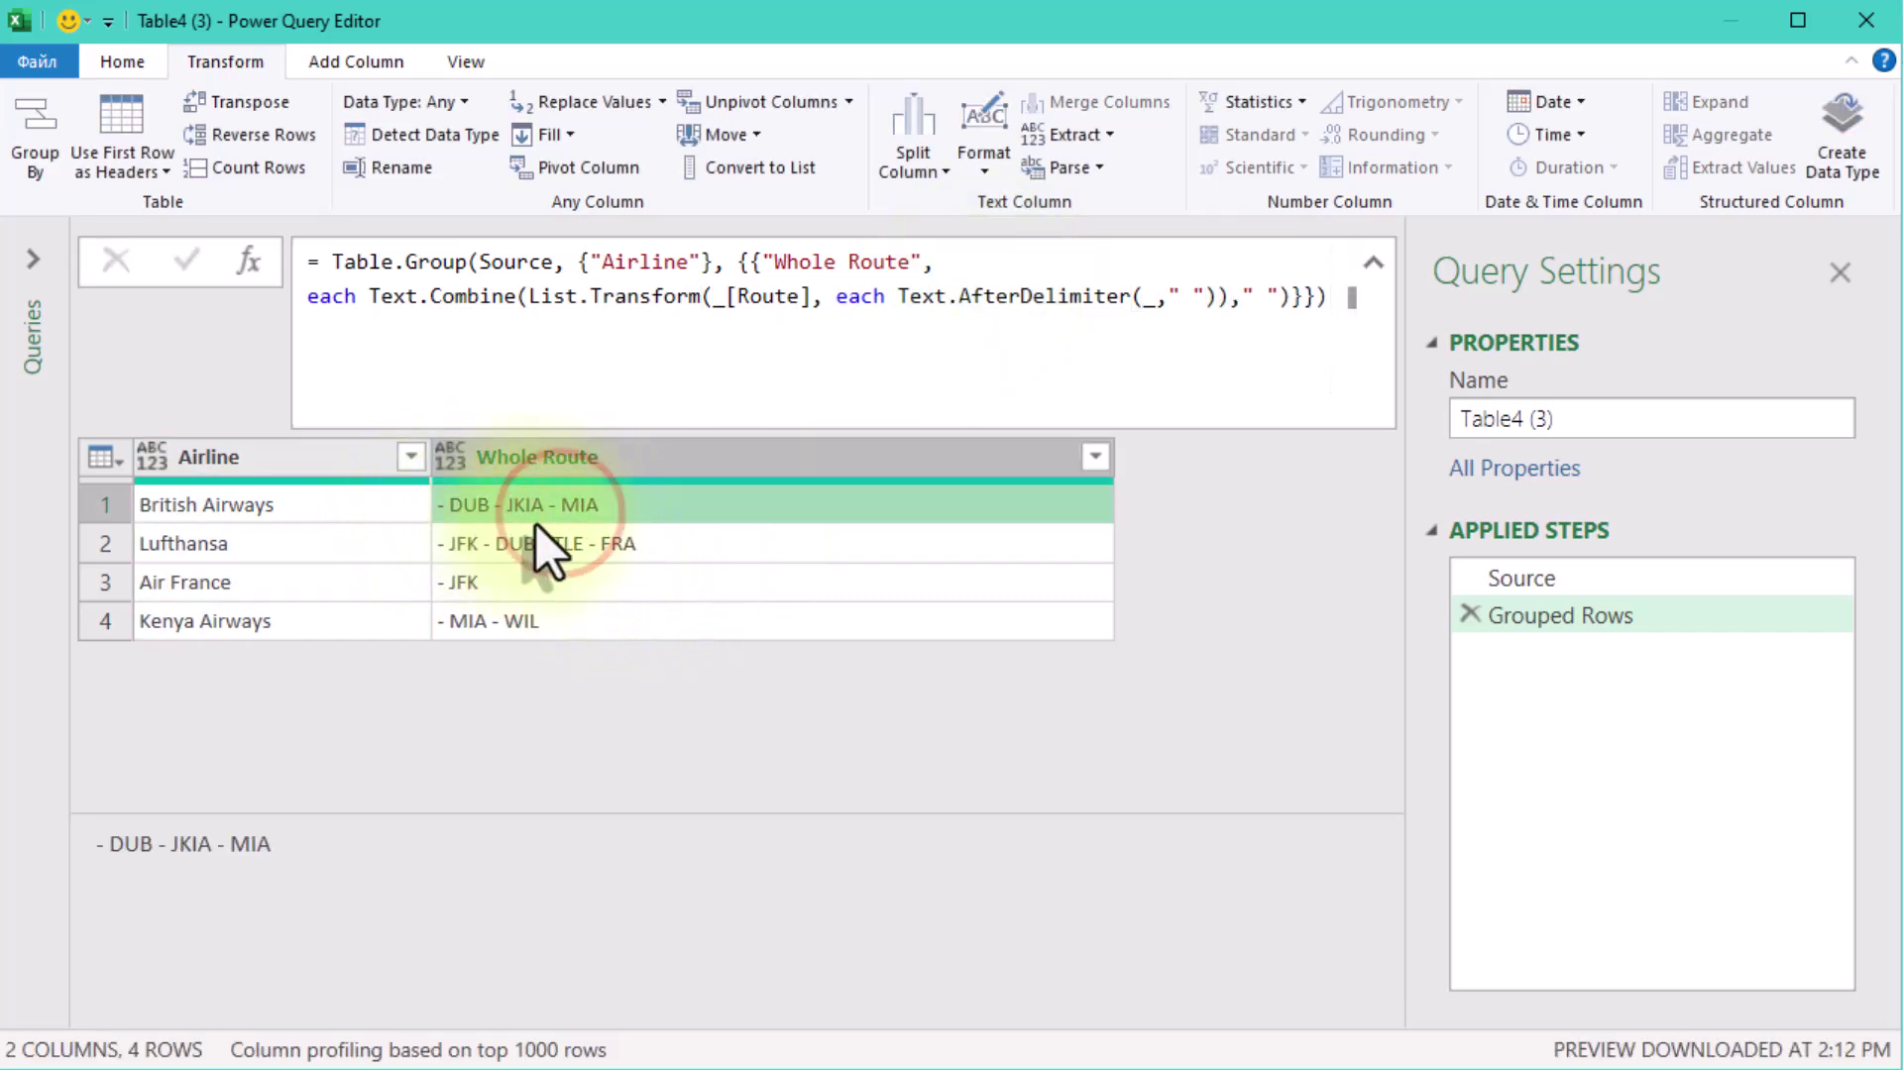
click(542, 550)
click(458, 582)
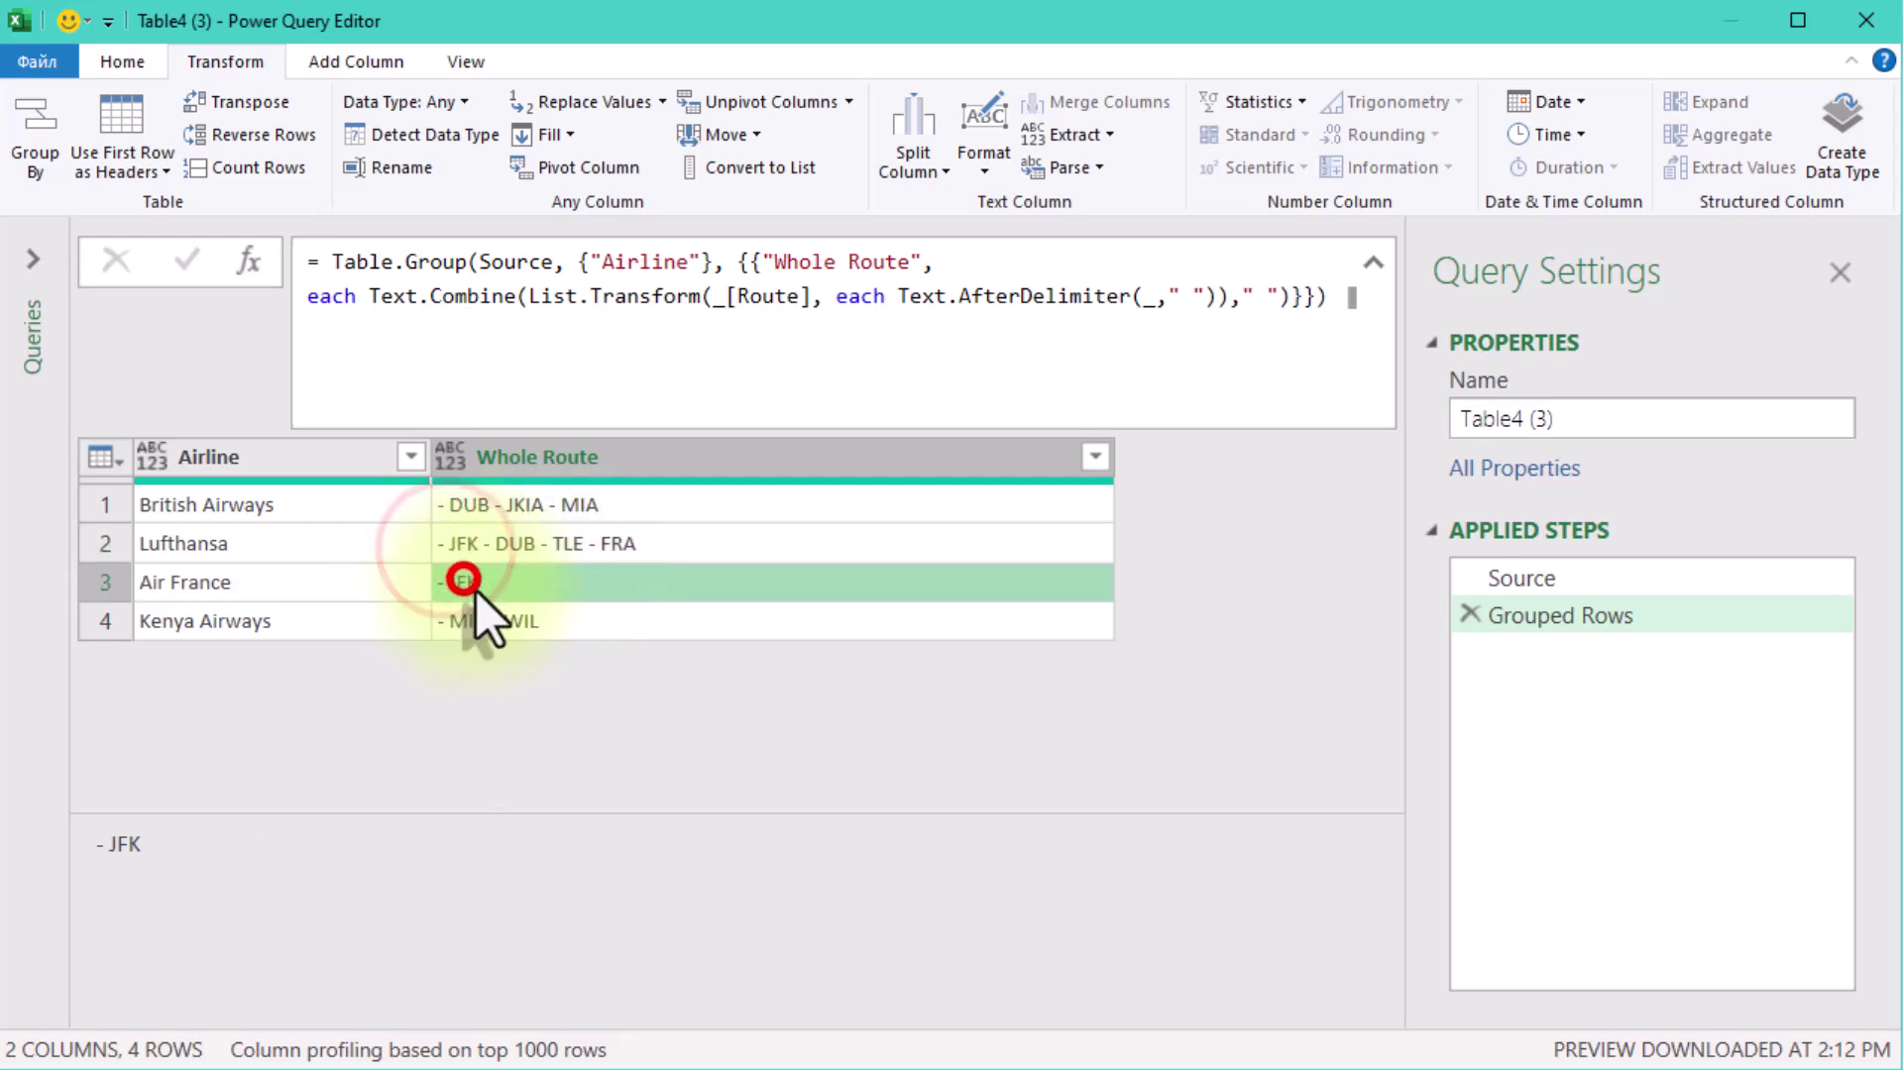
click(464, 621)
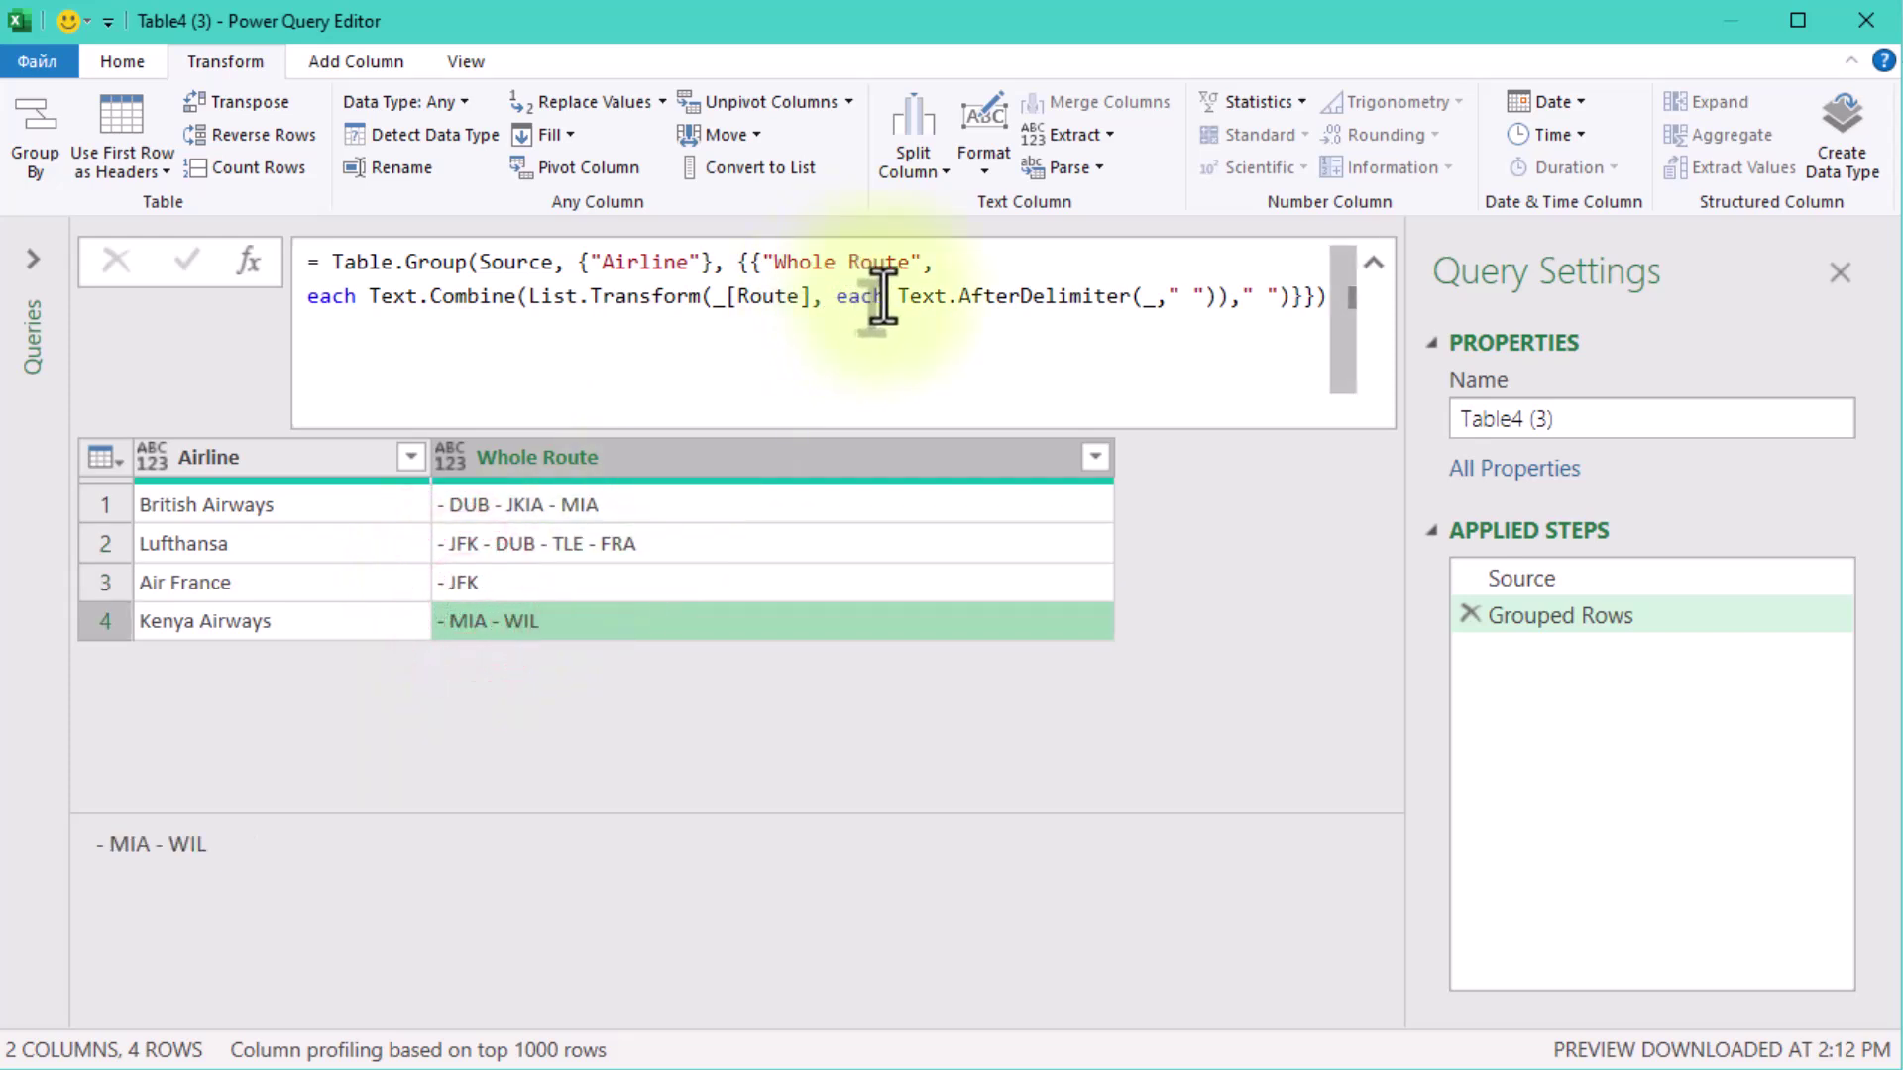
Step: Prepend Text.BeforeDelimiter(_[Route]{0},"-") & to the Whole Route formula
click(365, 298)
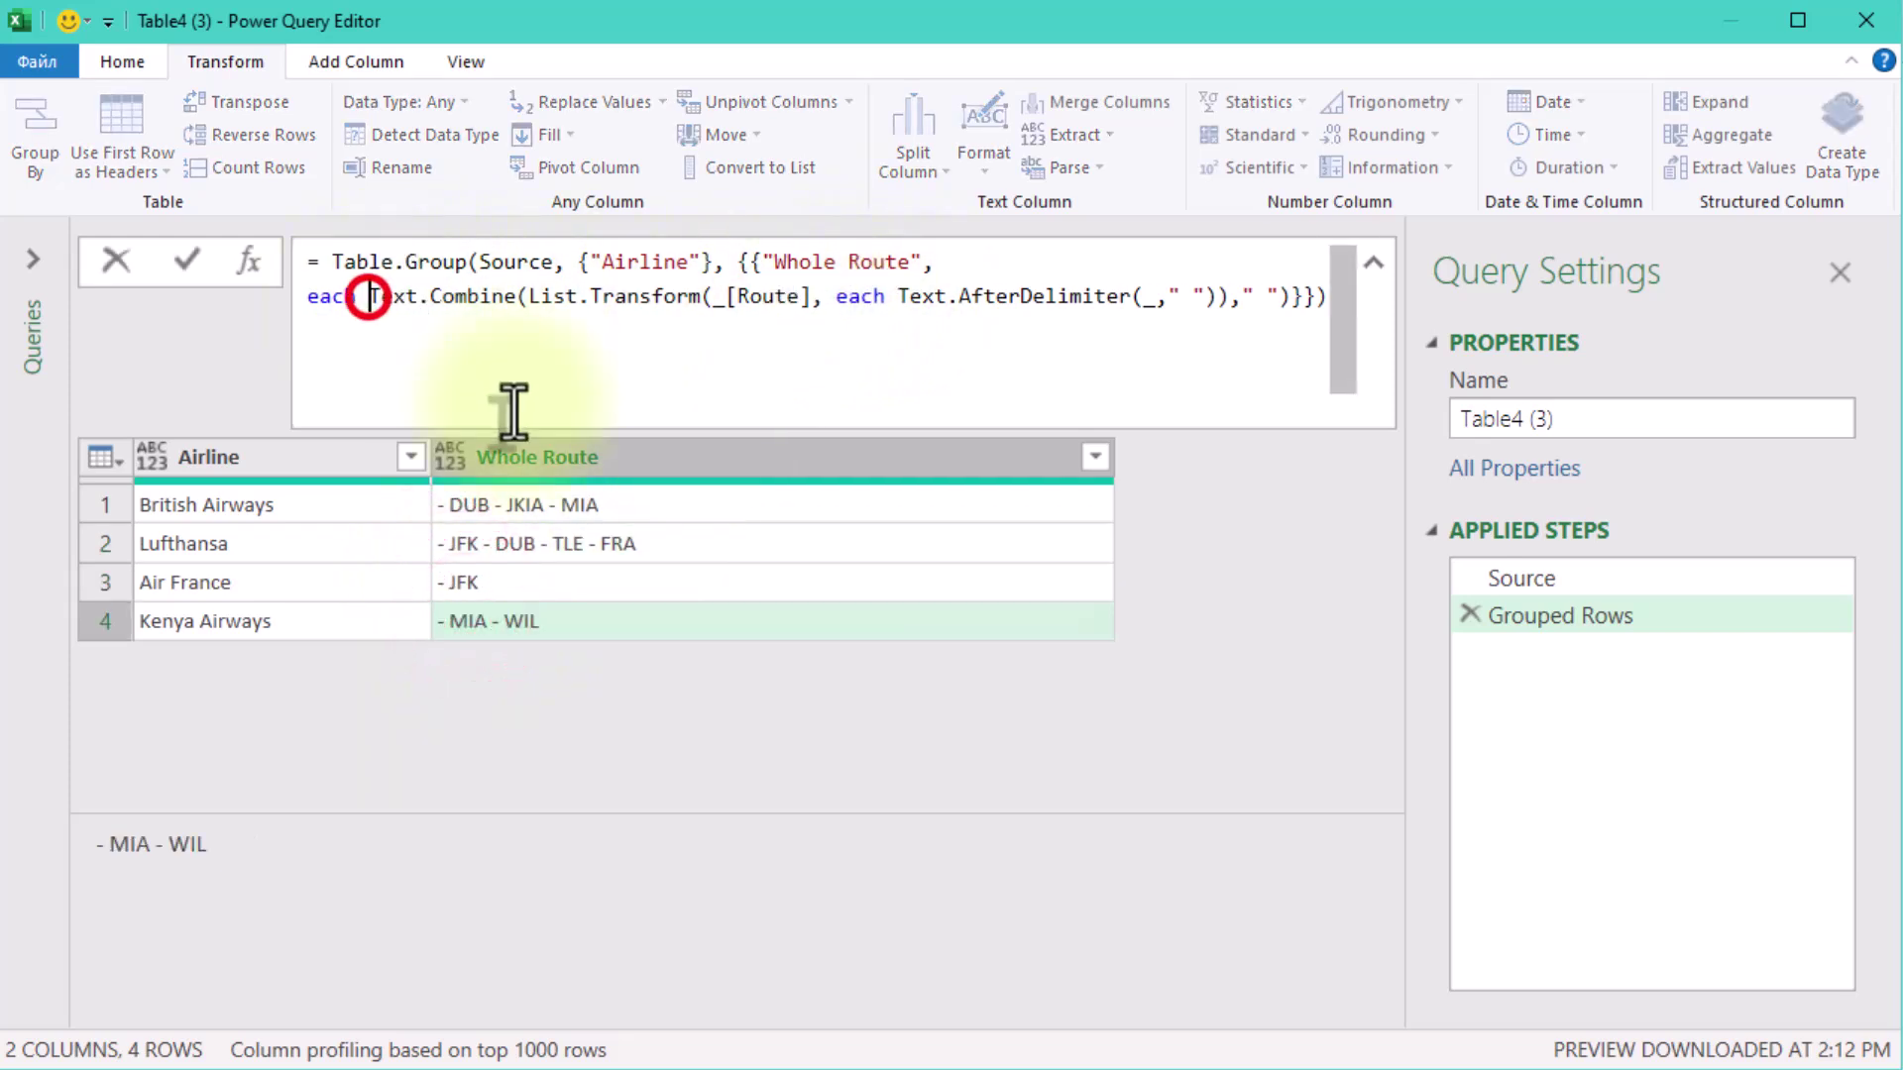
key(shift+Return)
key(End)
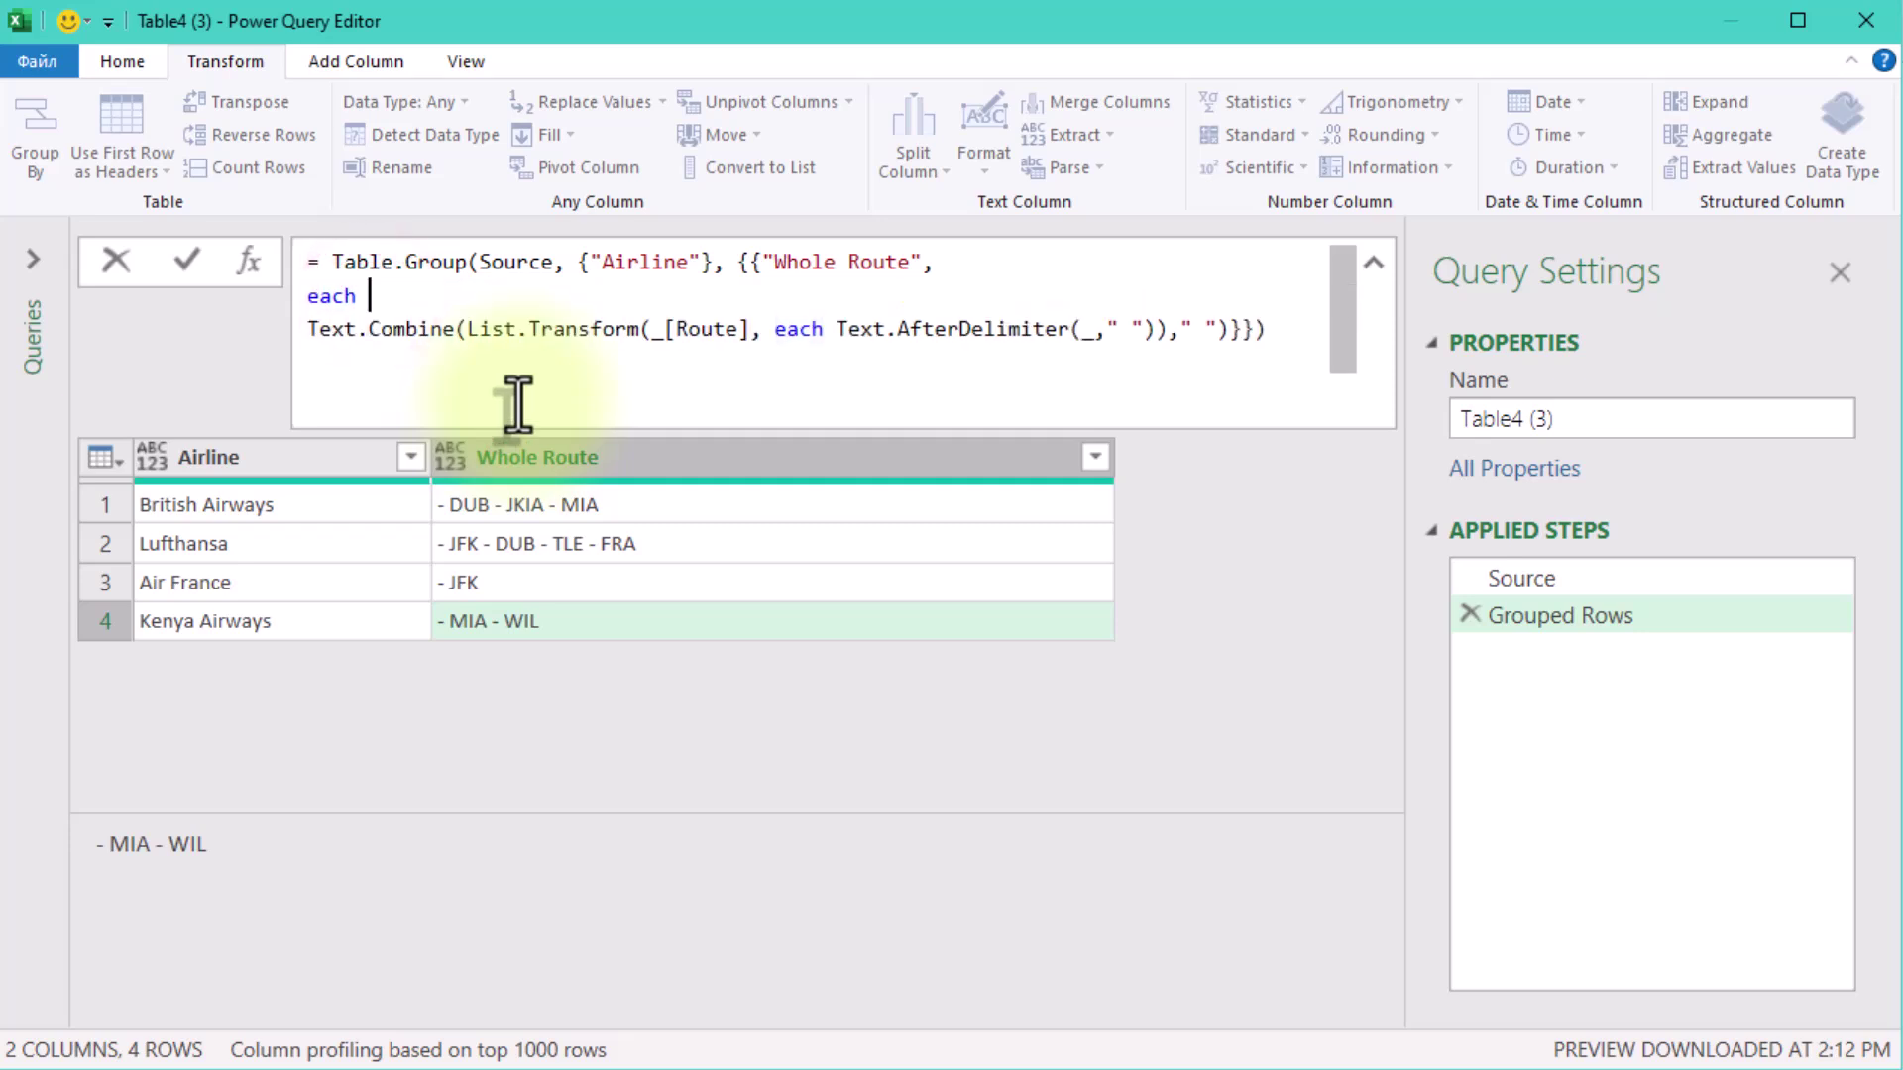
text(Text.)
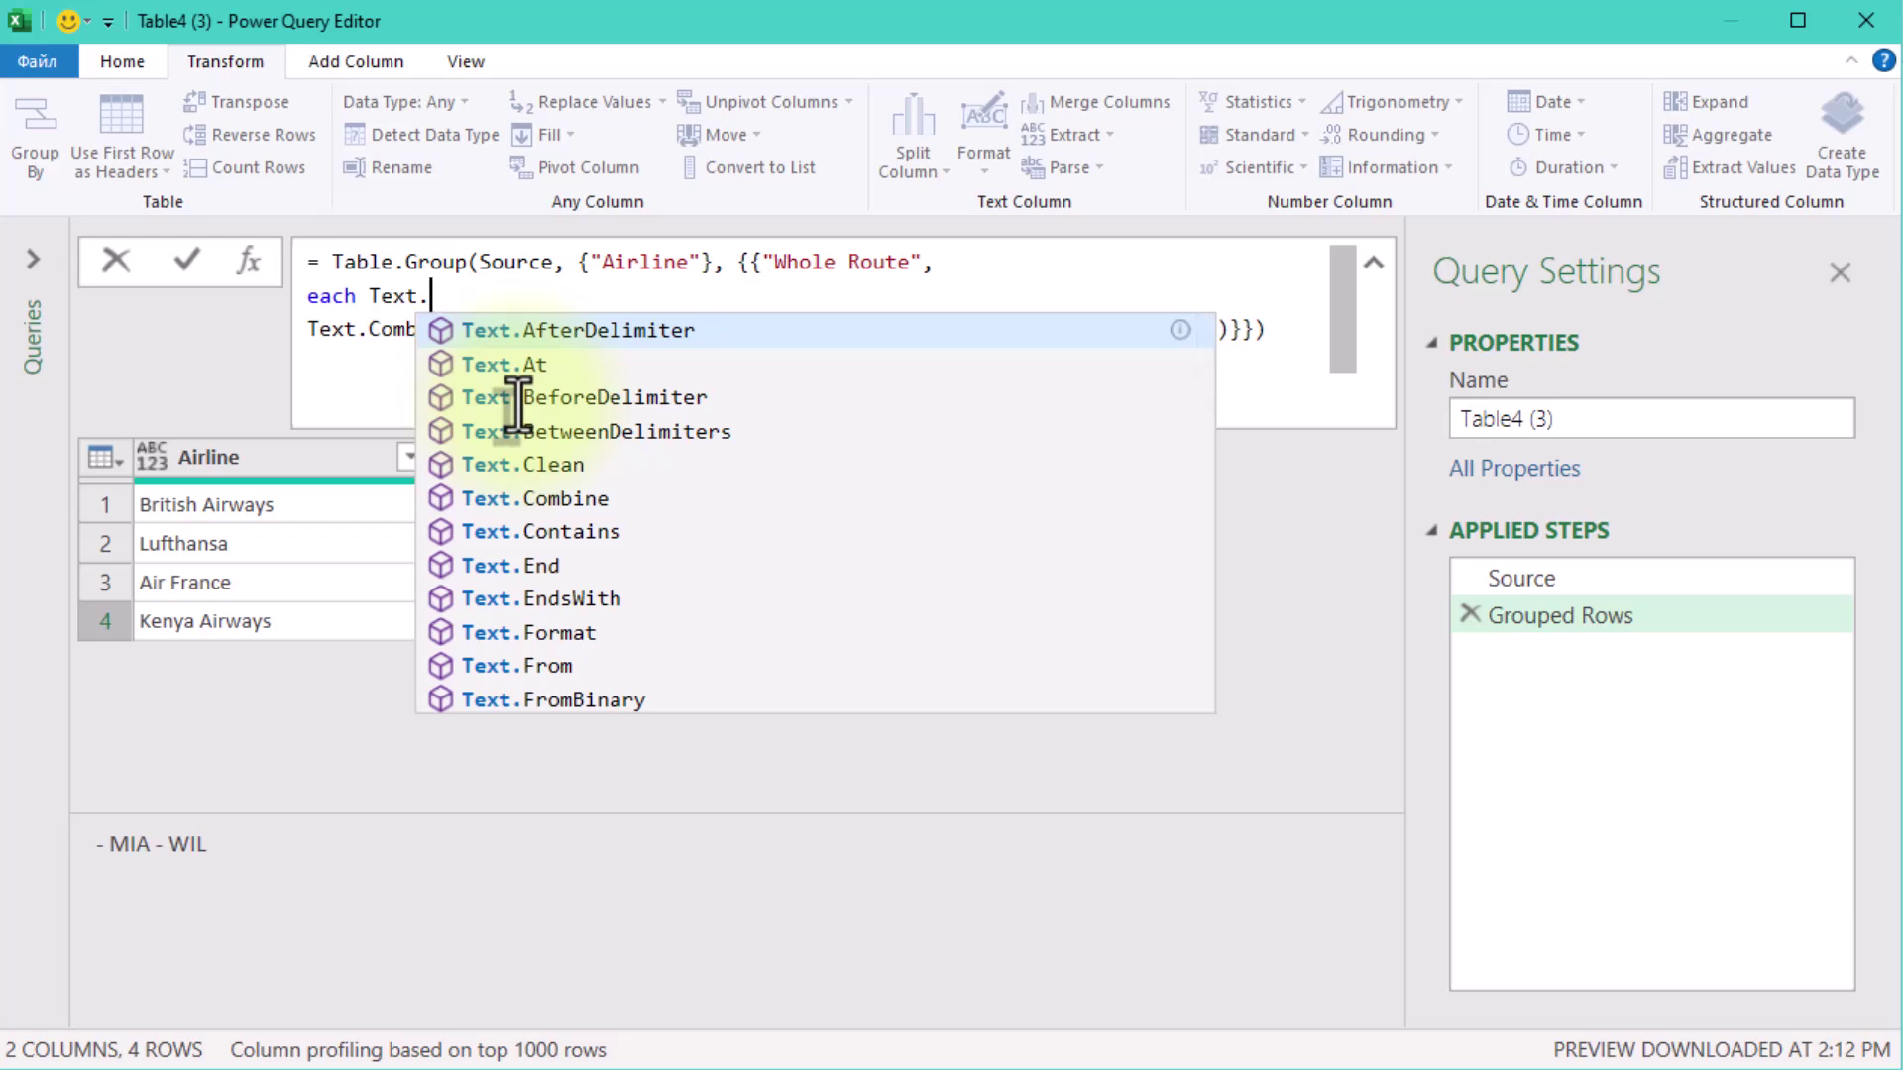
text(B)
key(Tab)
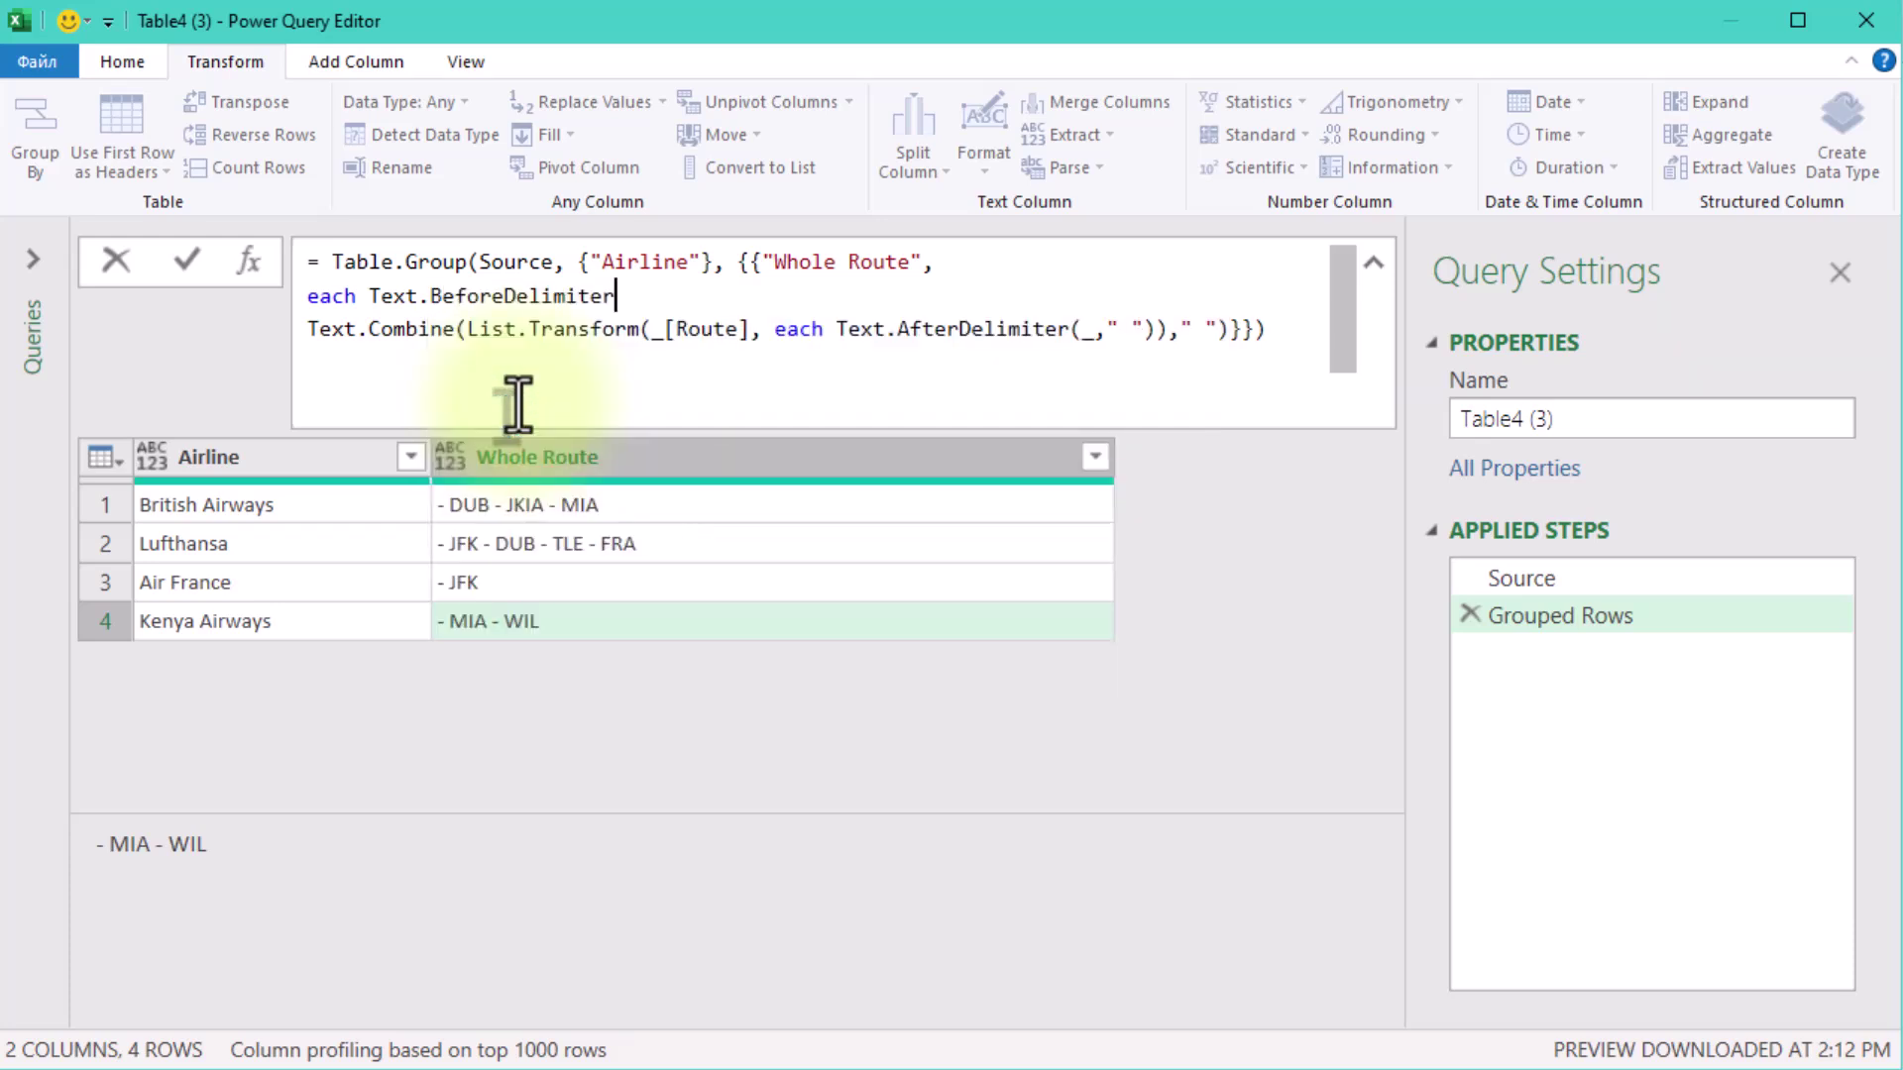
text((_)
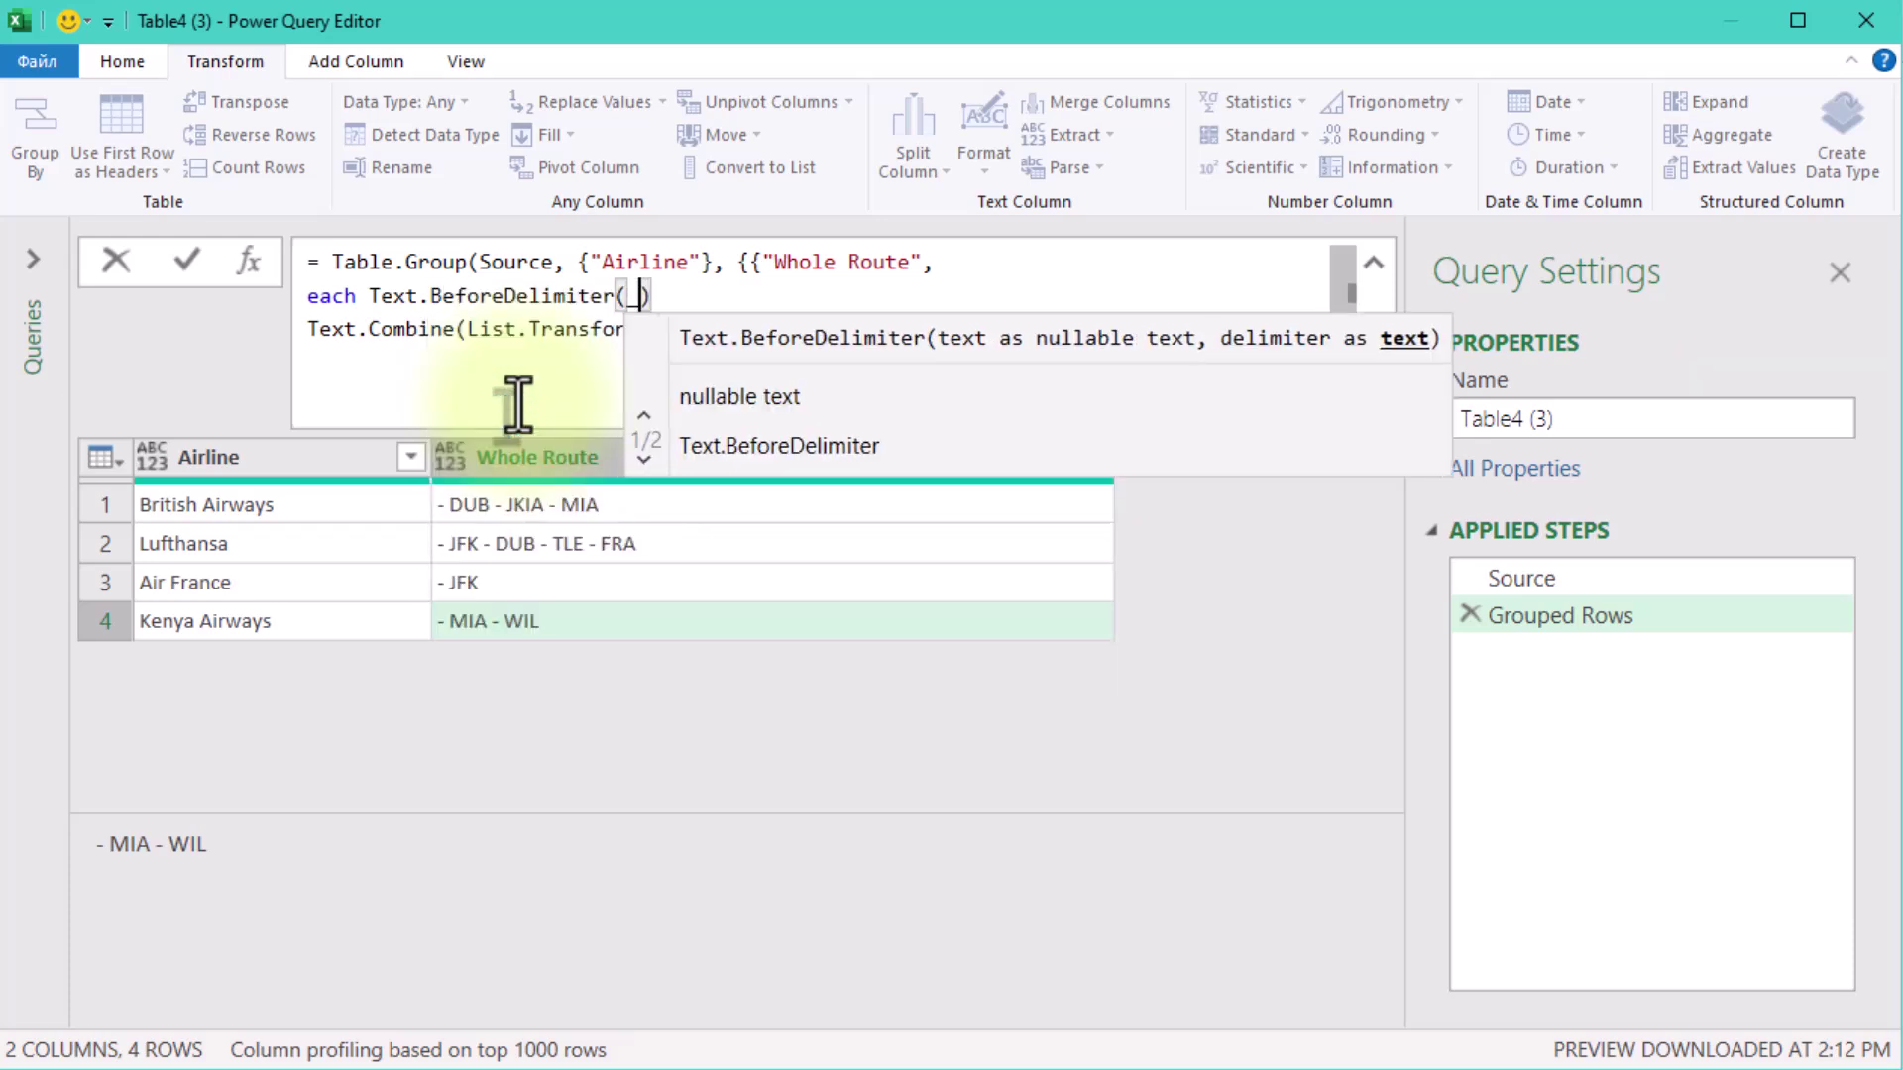
text([Rout)
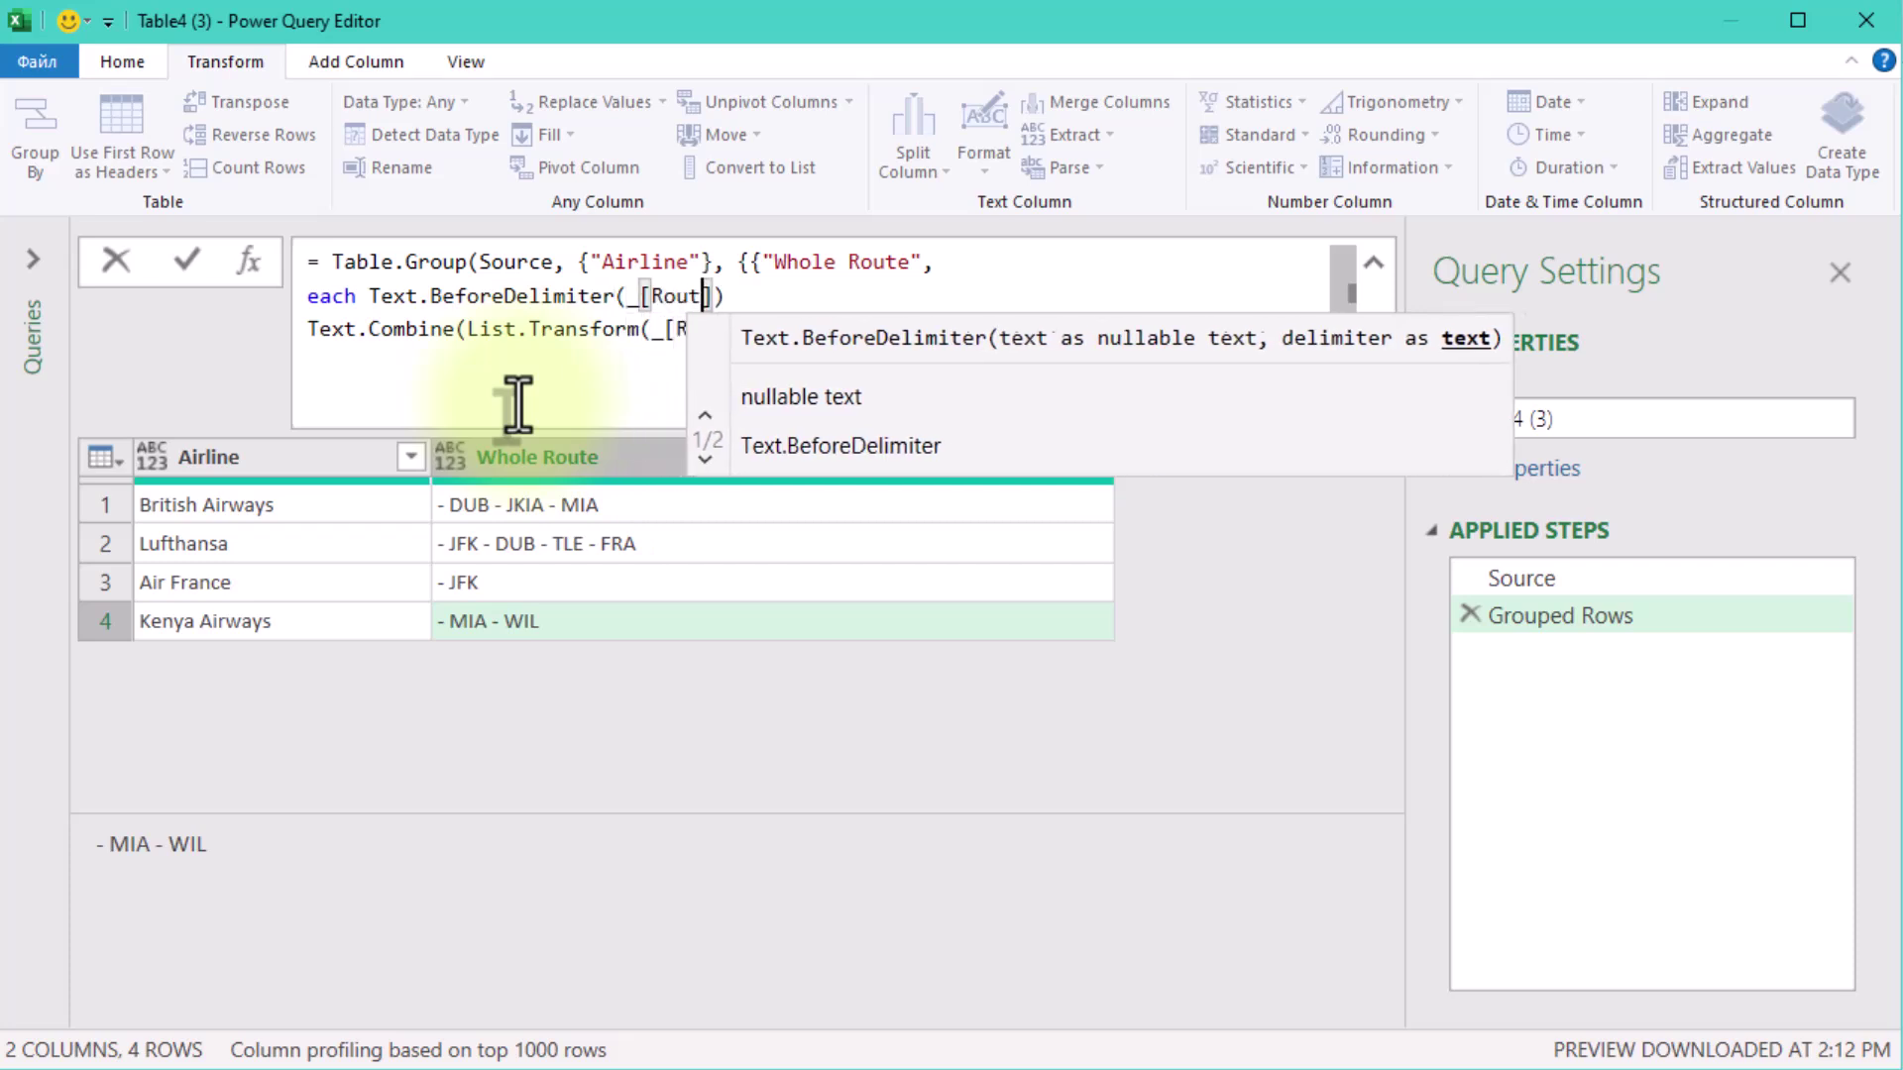
text(e]{)
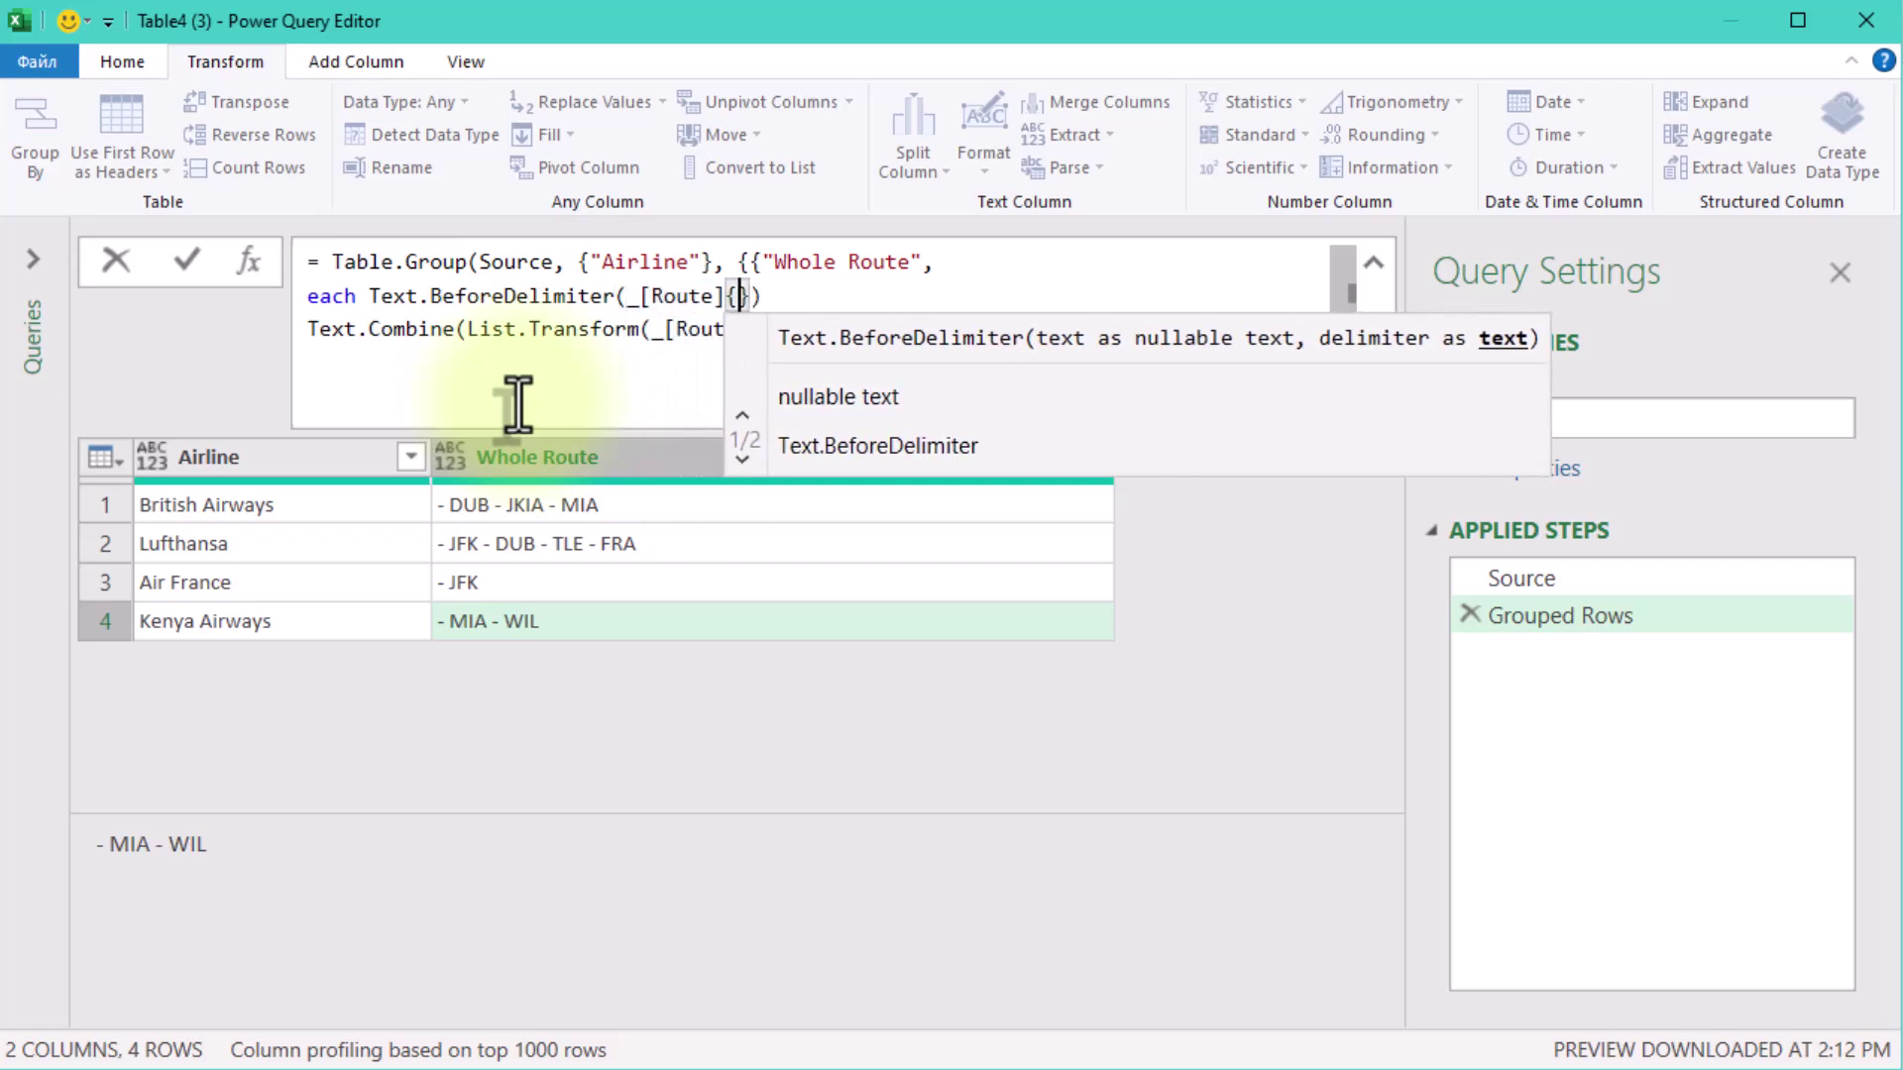
text(0},"")
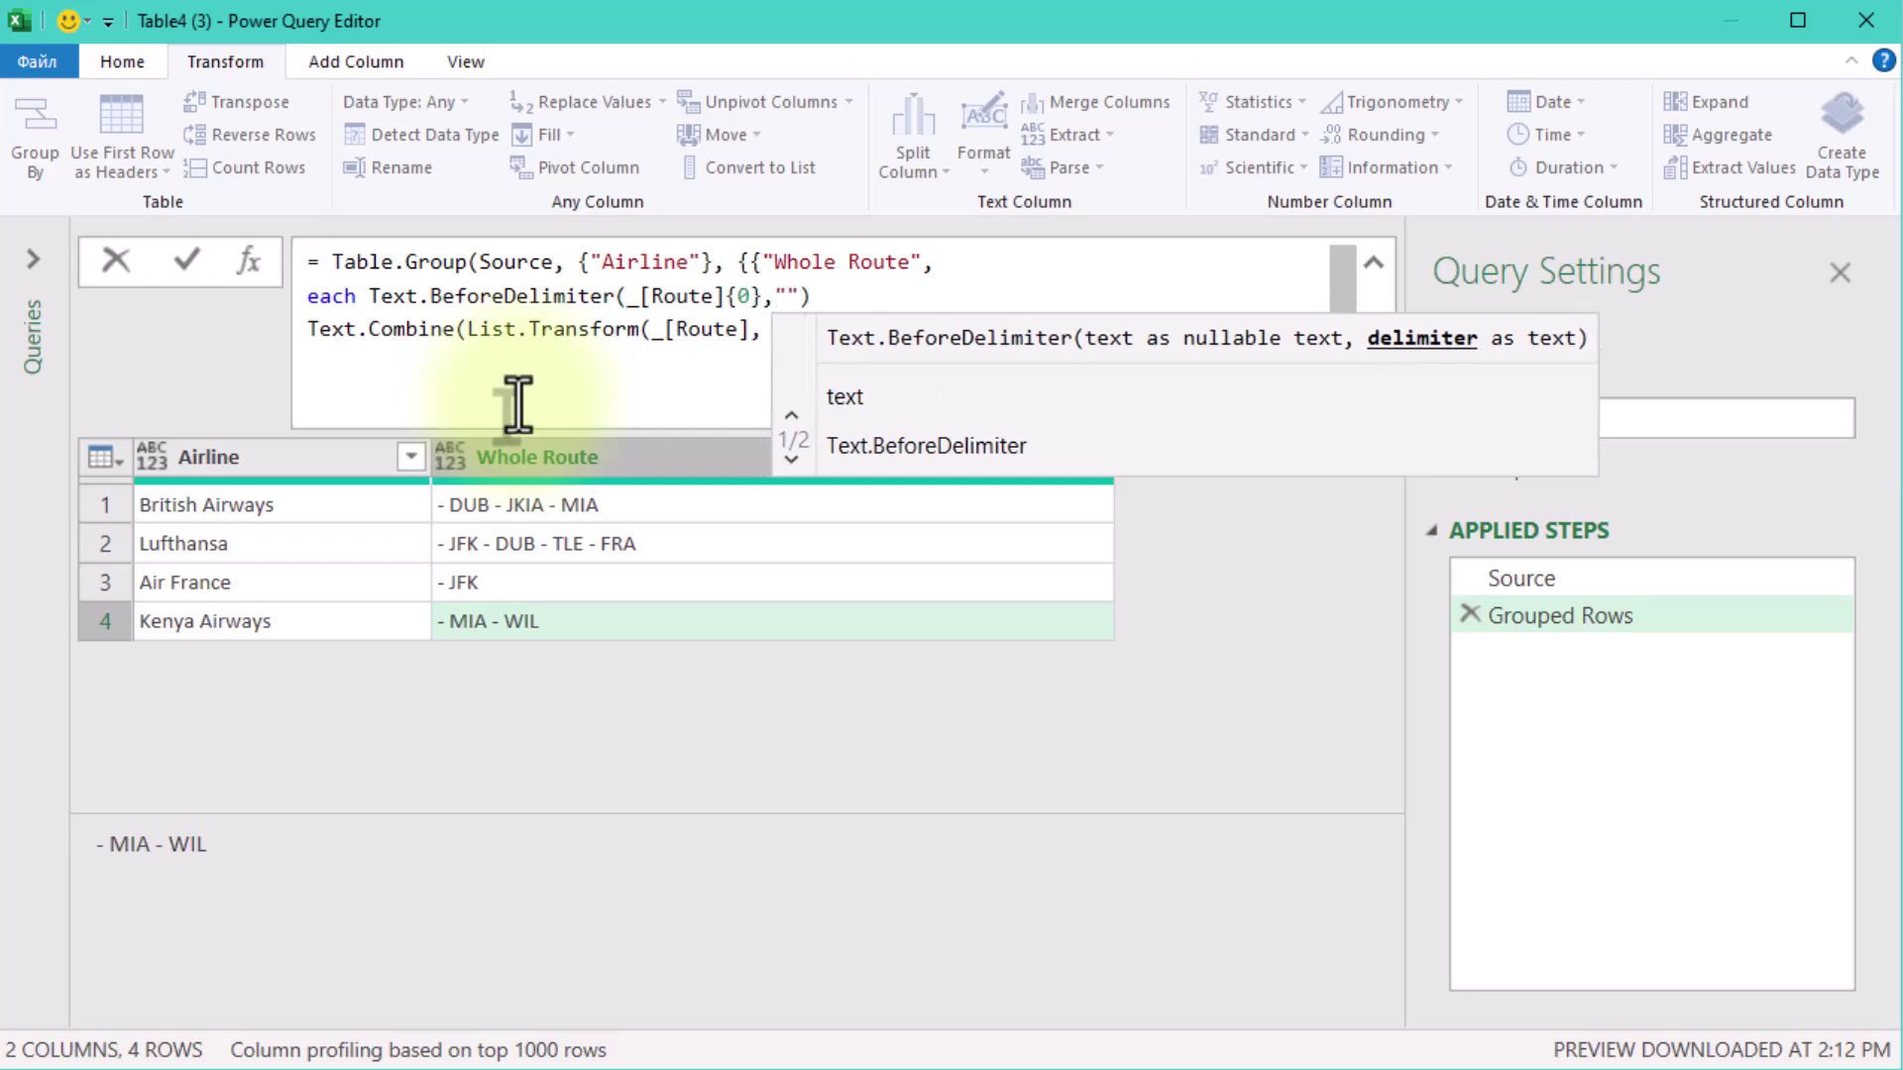
text(-)
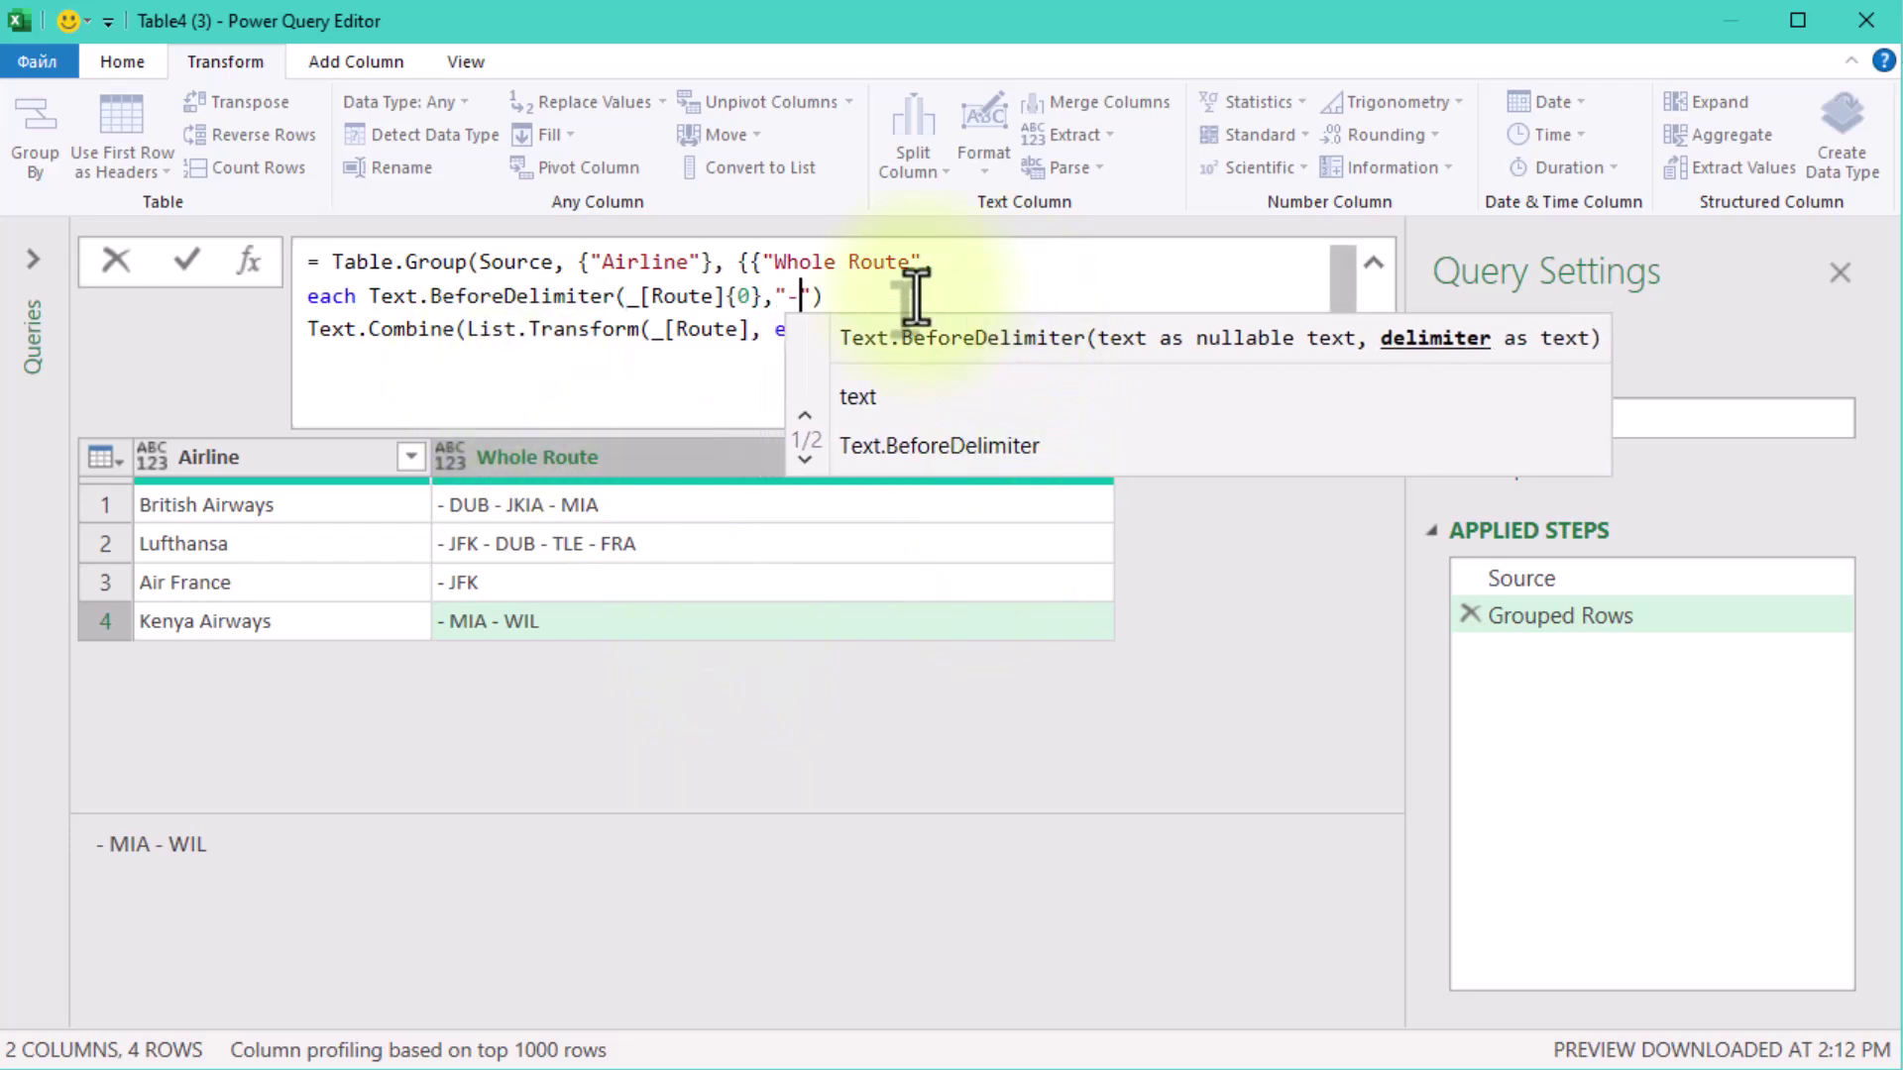
key(Right)
key(Right)
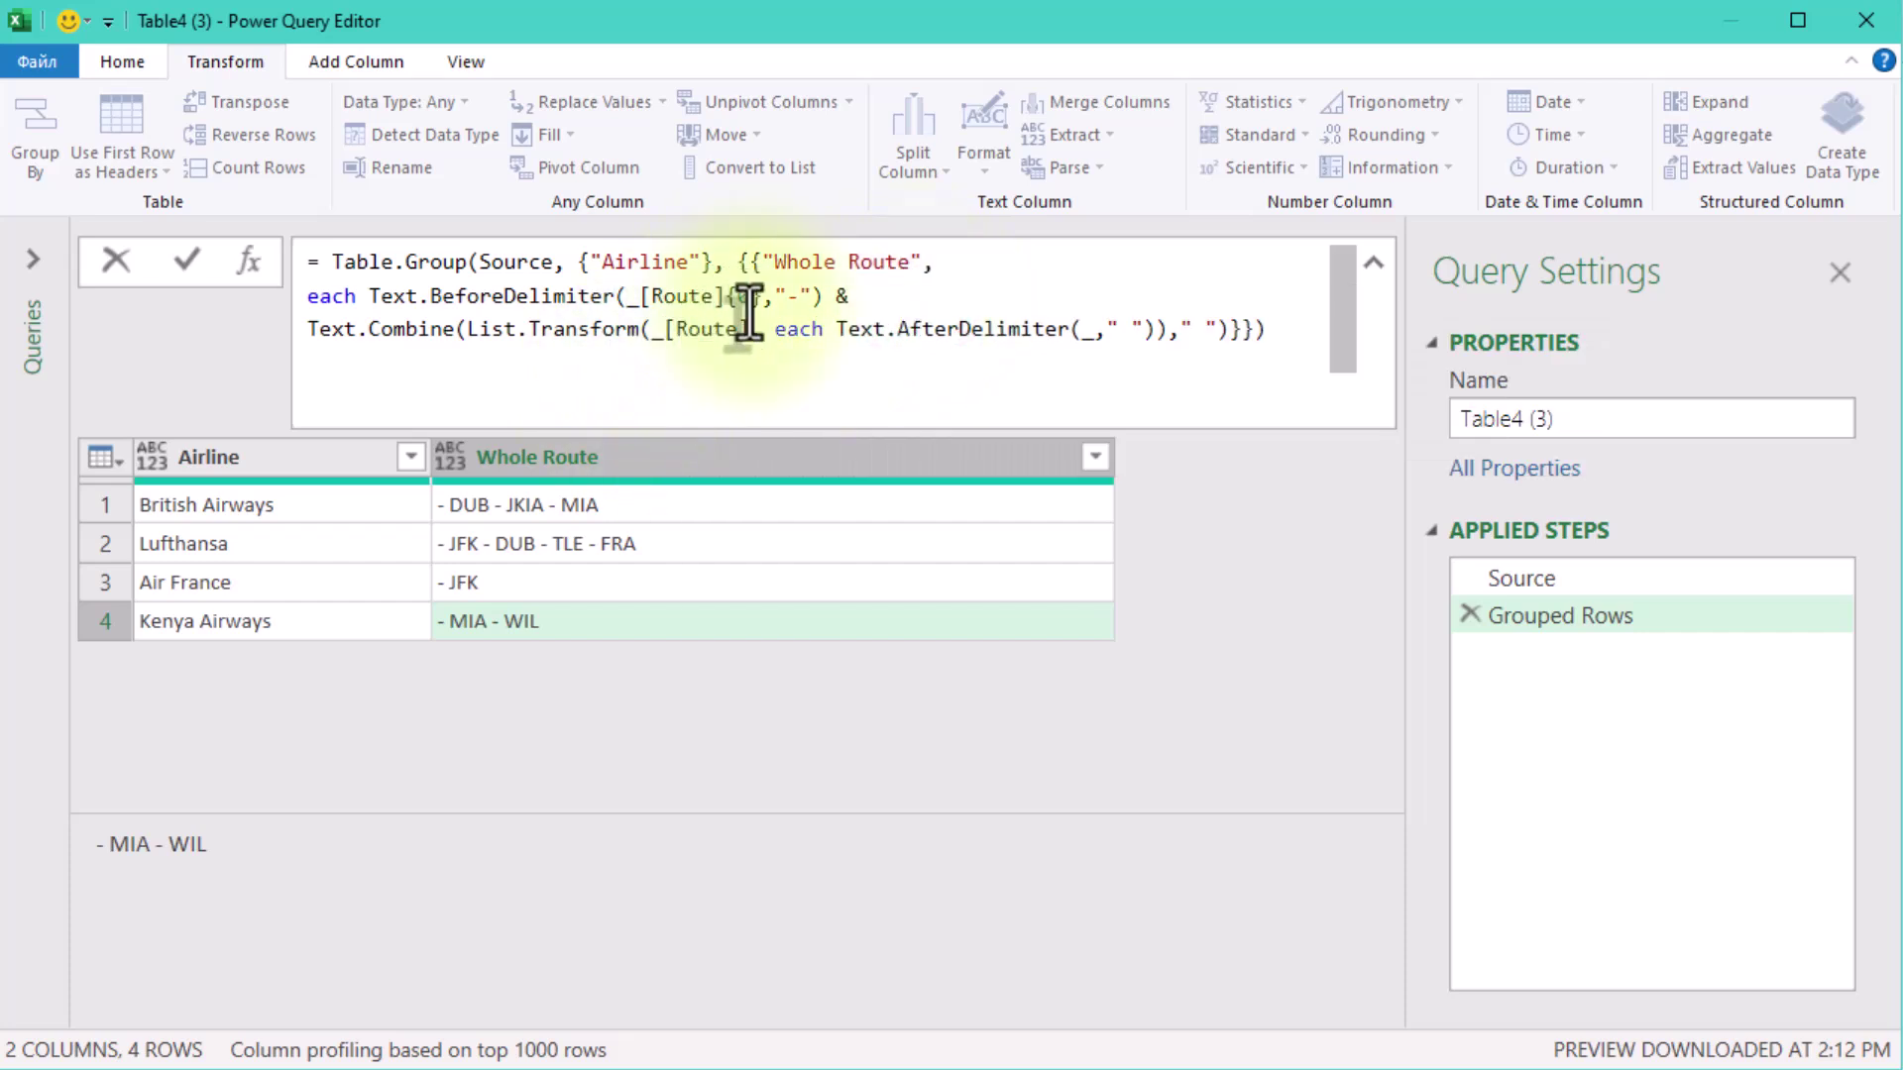
click(629, 811)
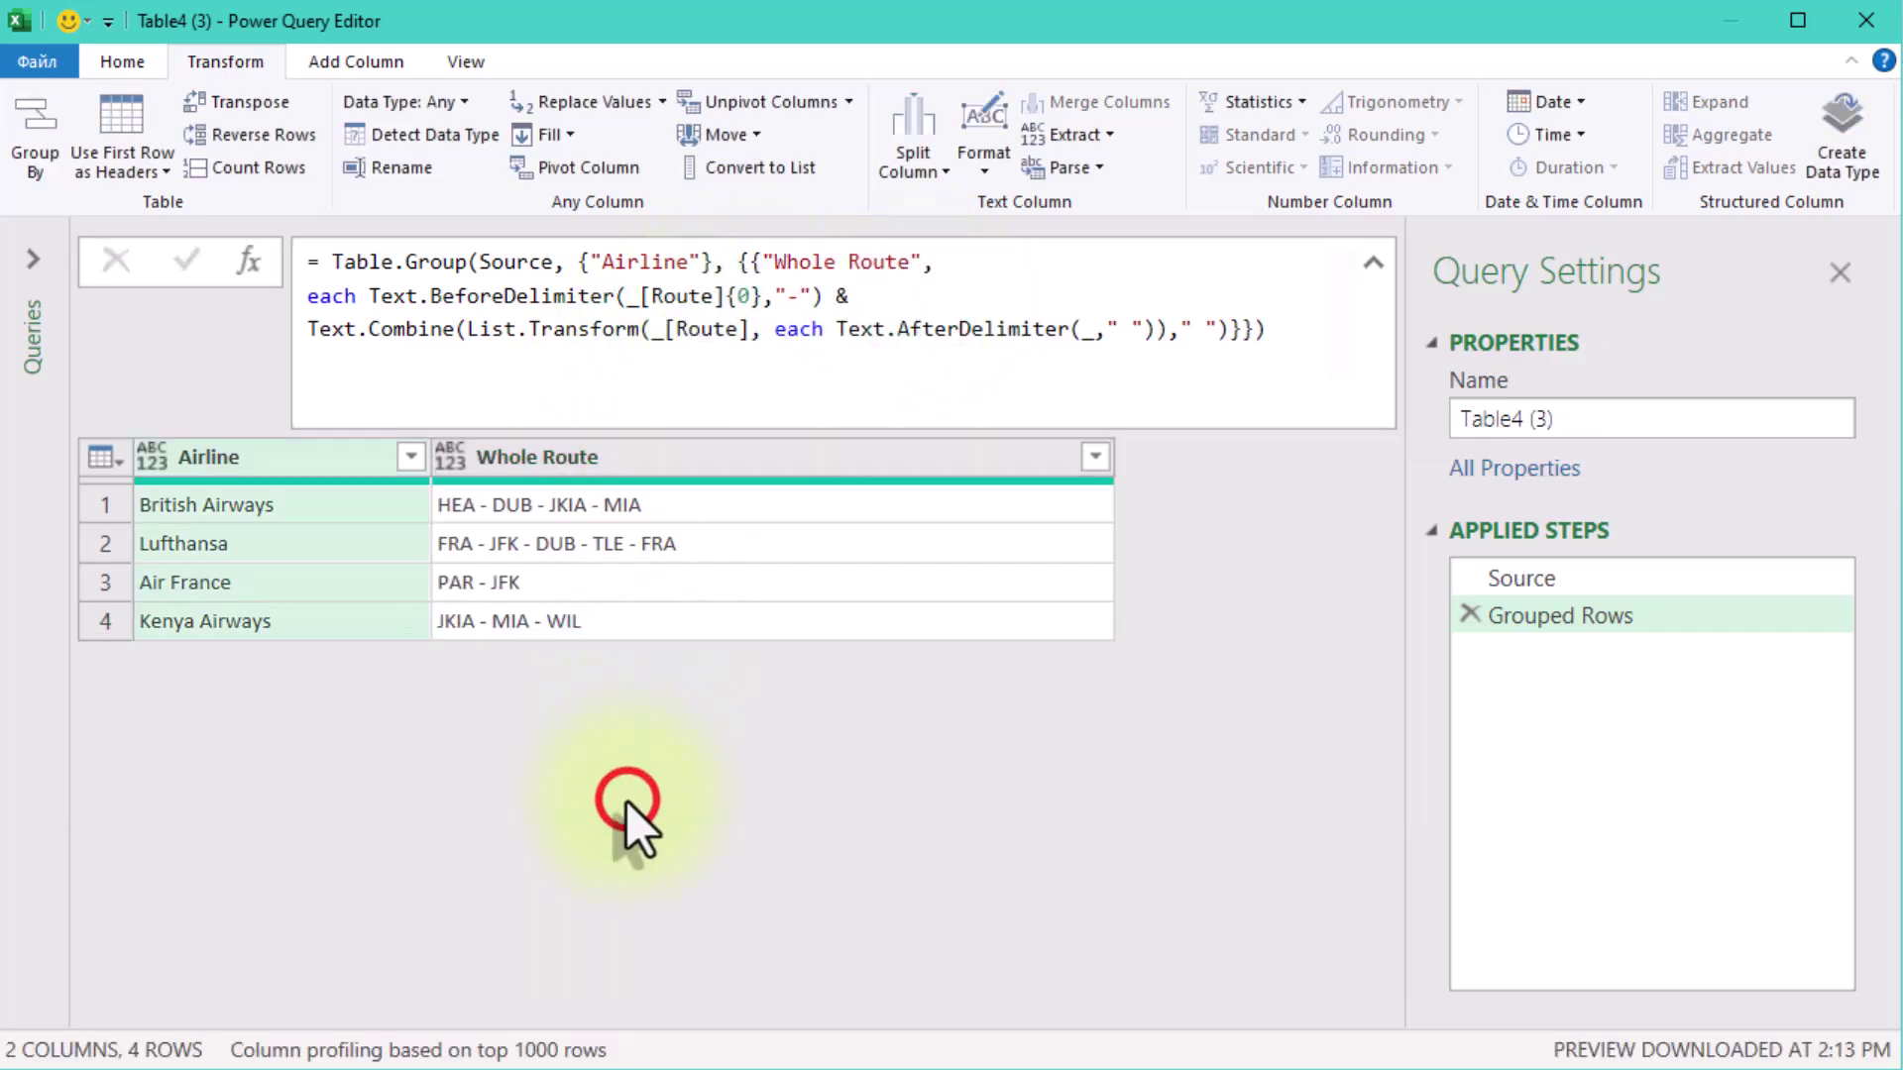
Step: Check each airline's full route, then sort the Airline column ascending
click(481, 503)
click(551, 544)
click(536, 582)
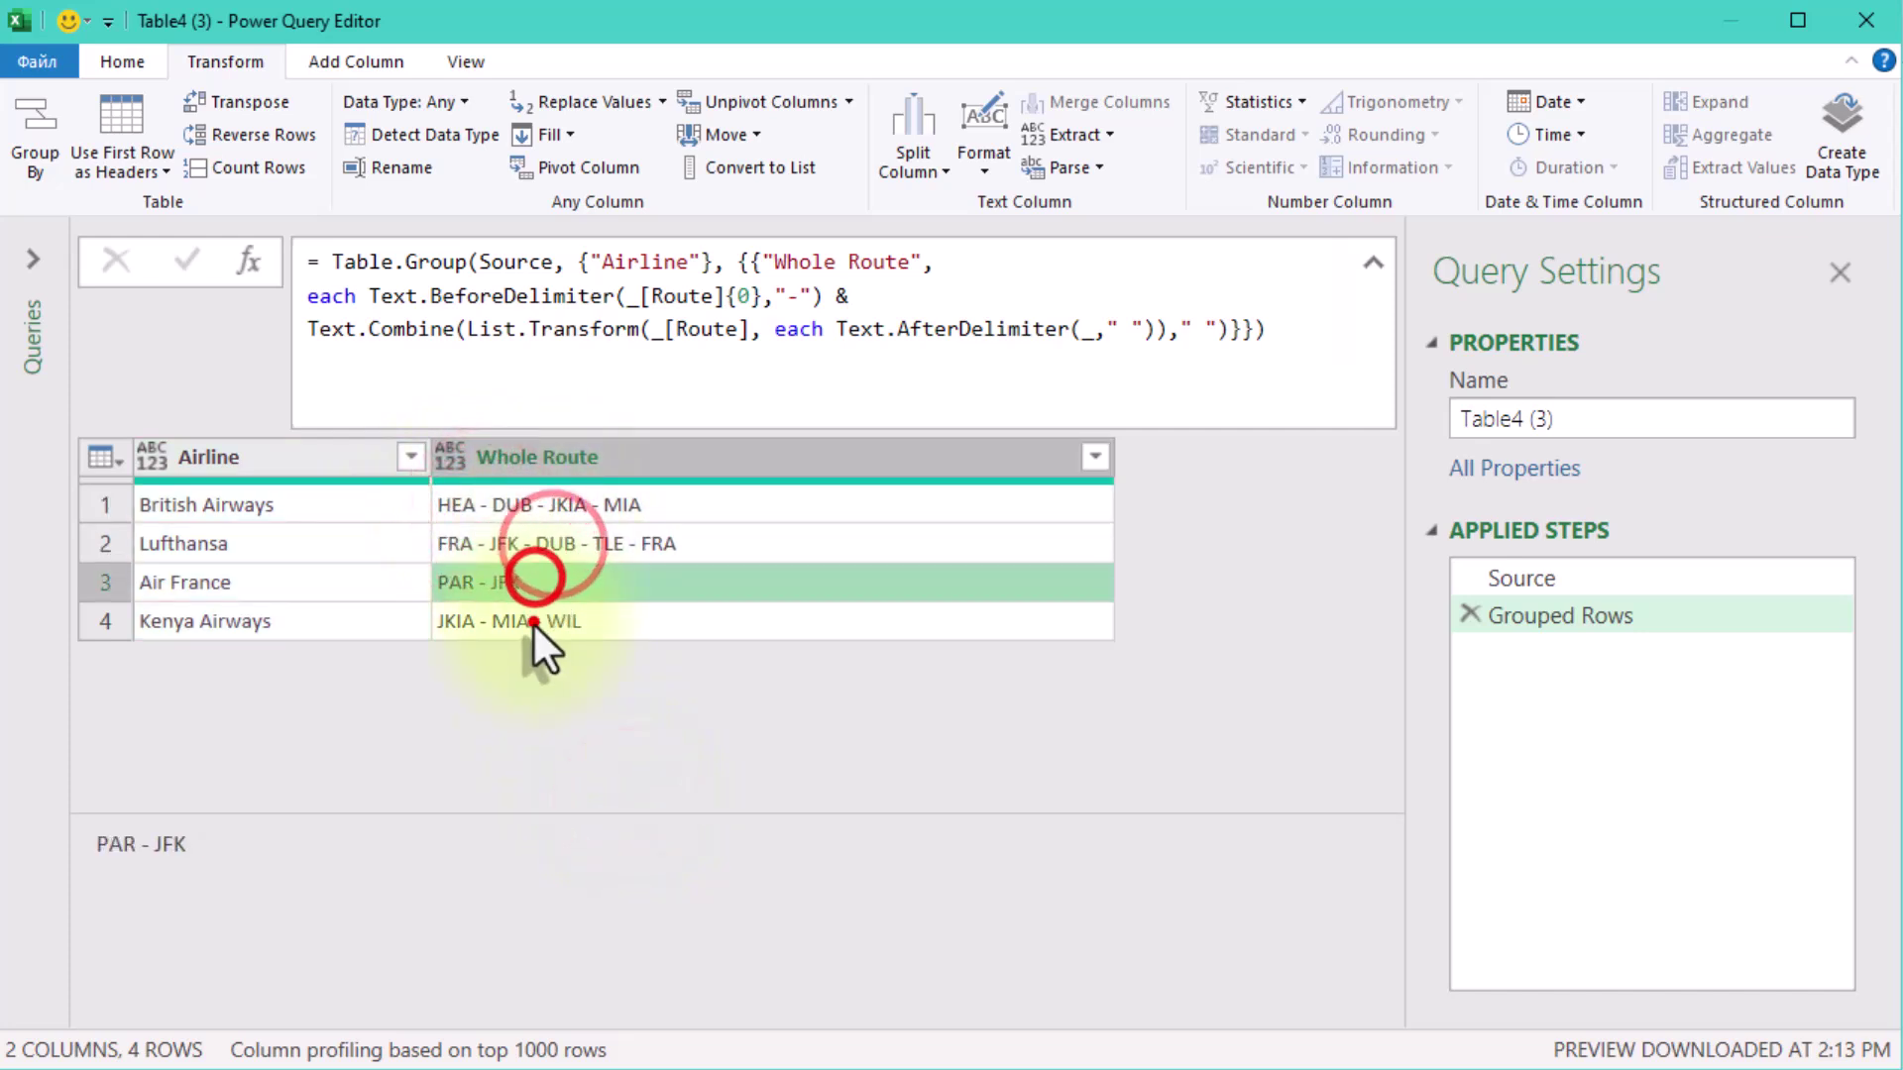
click(534, 621)
click(245, 451)
click(411, 455)
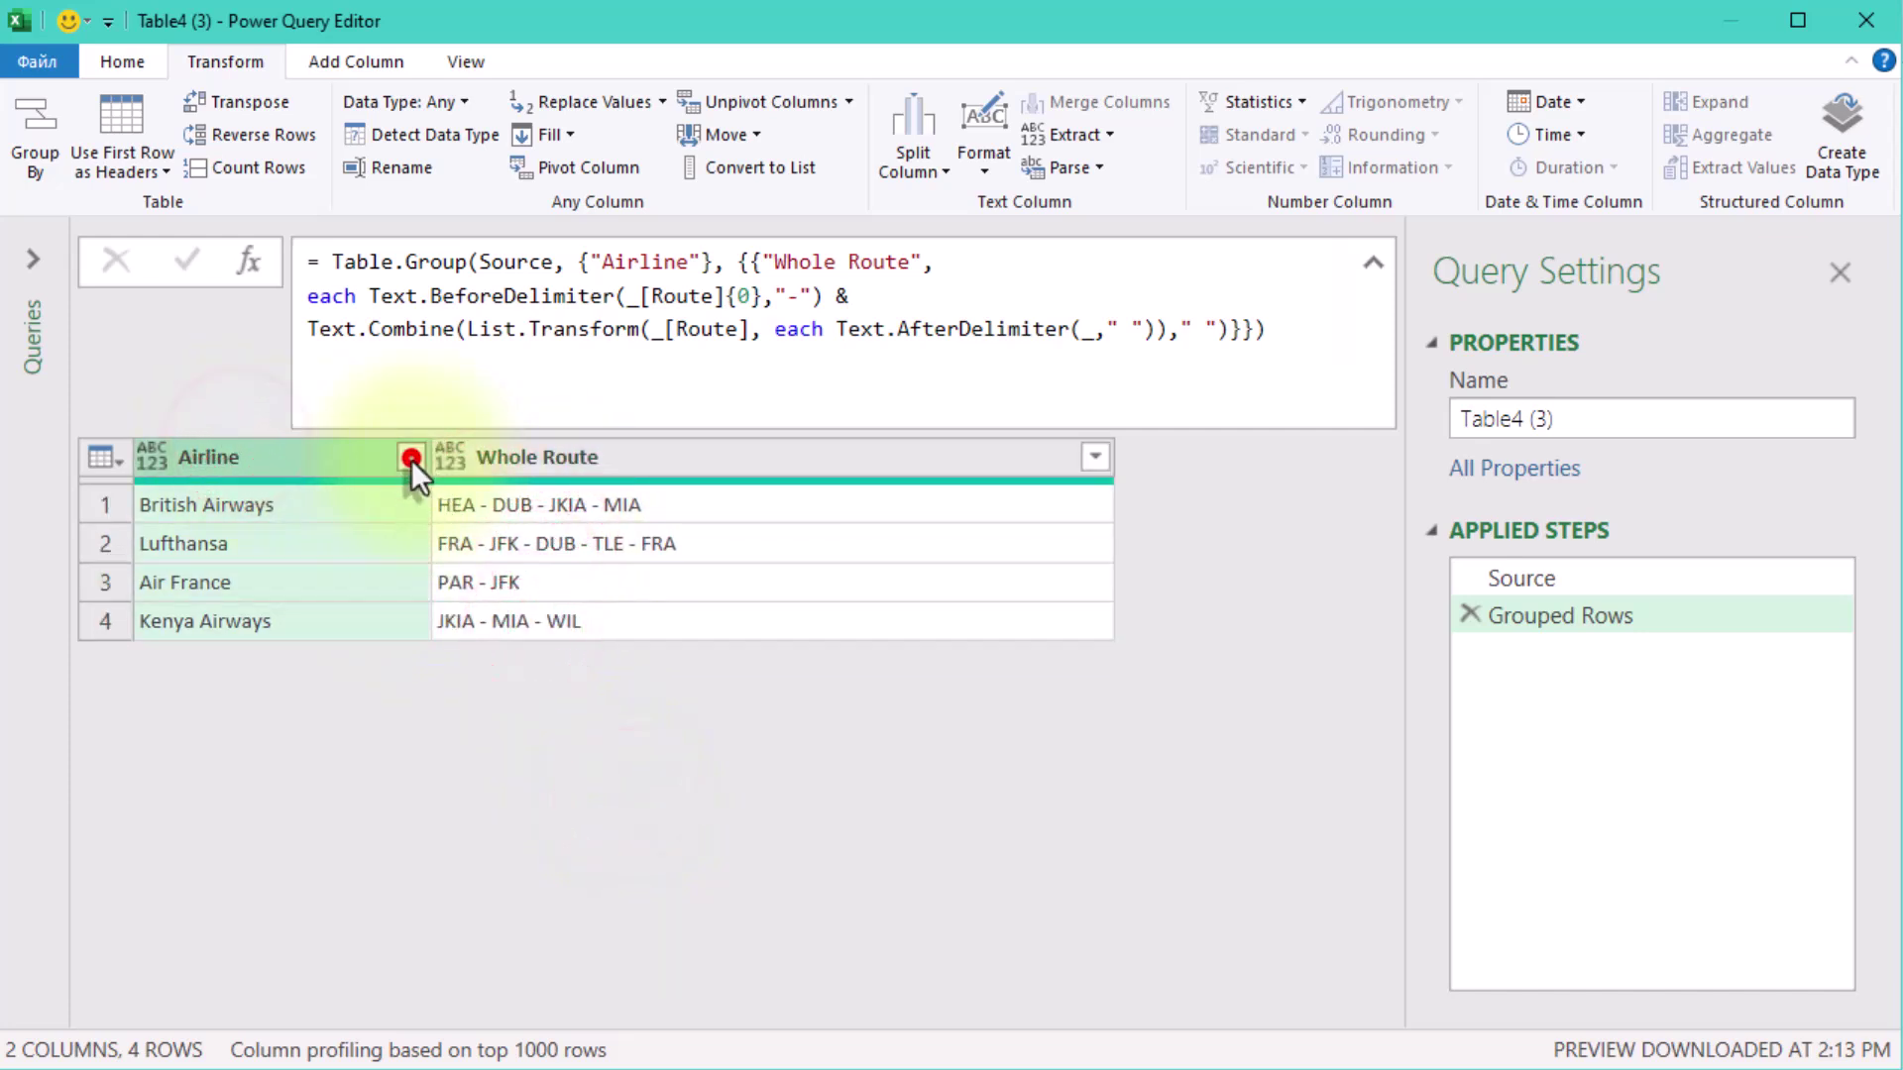
click(504, 500)
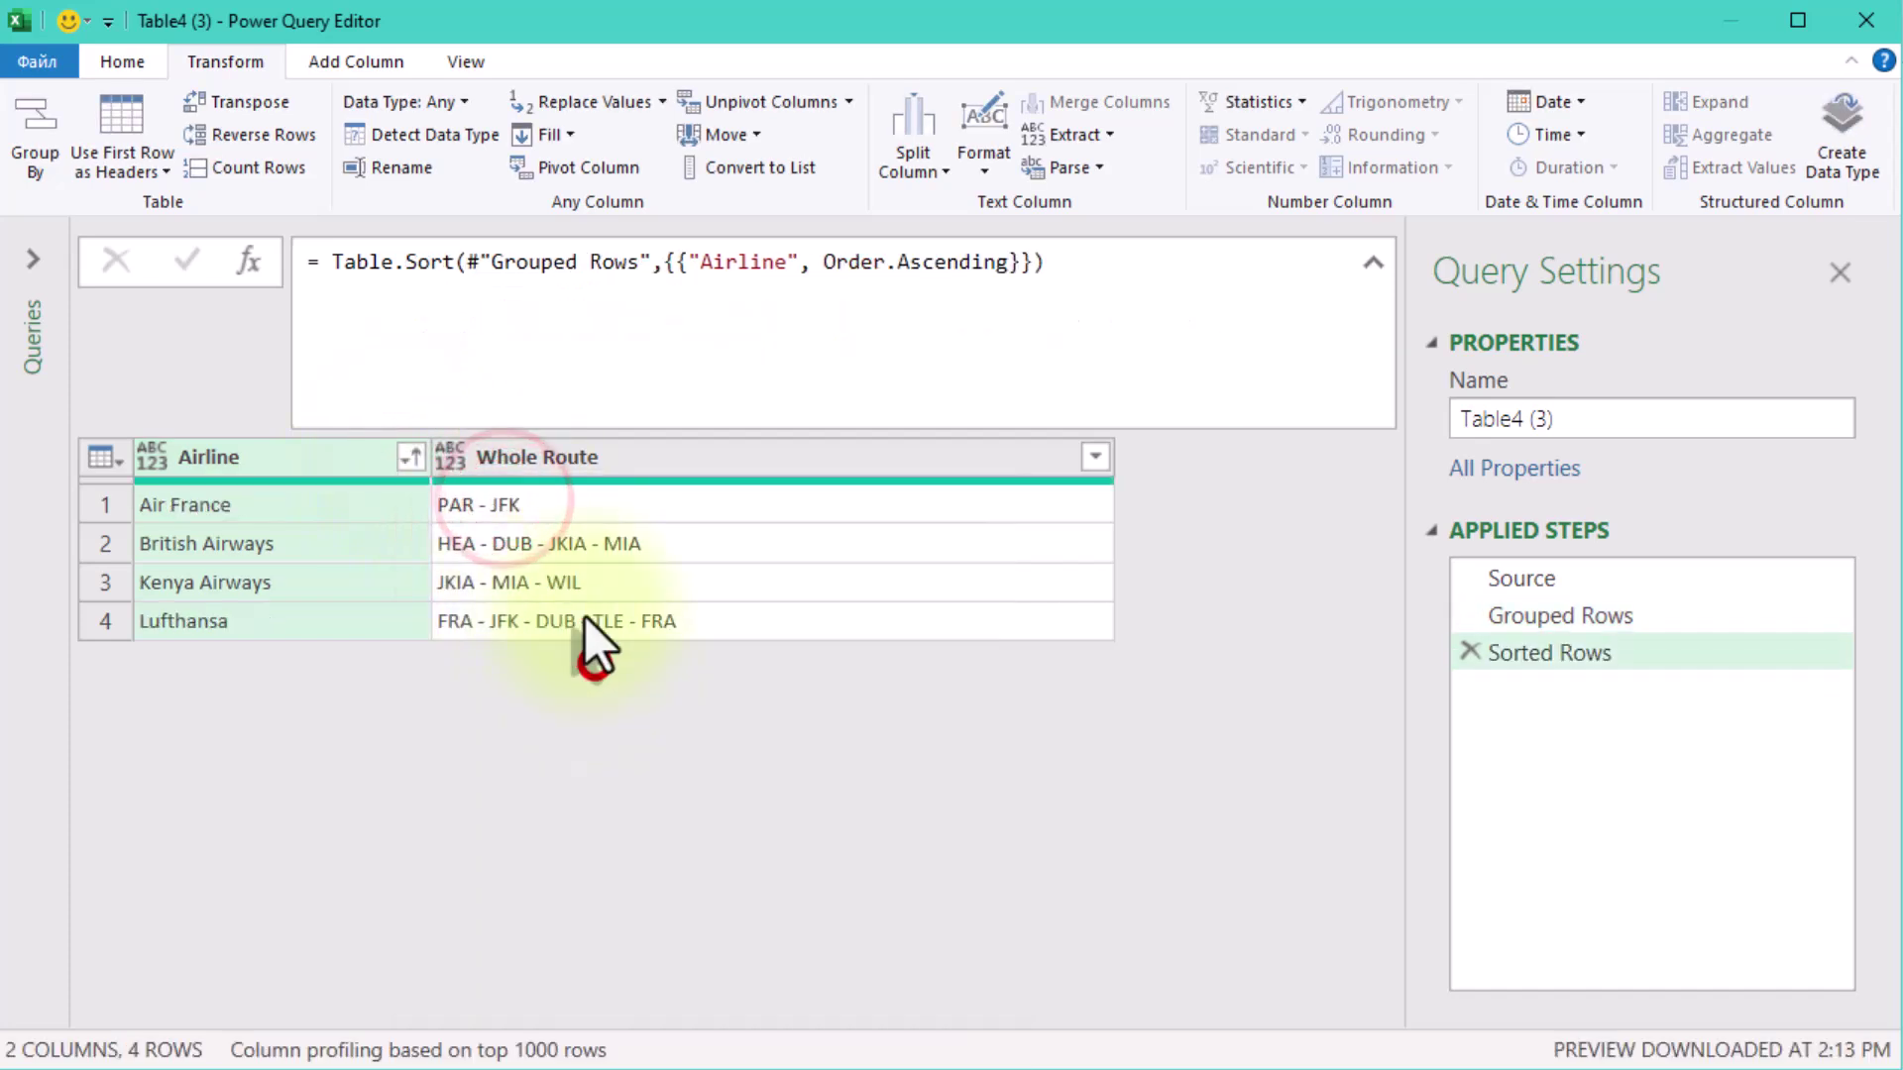
click(540, 507)
click(552, 544)
click(562, 583)
click(565, 619)
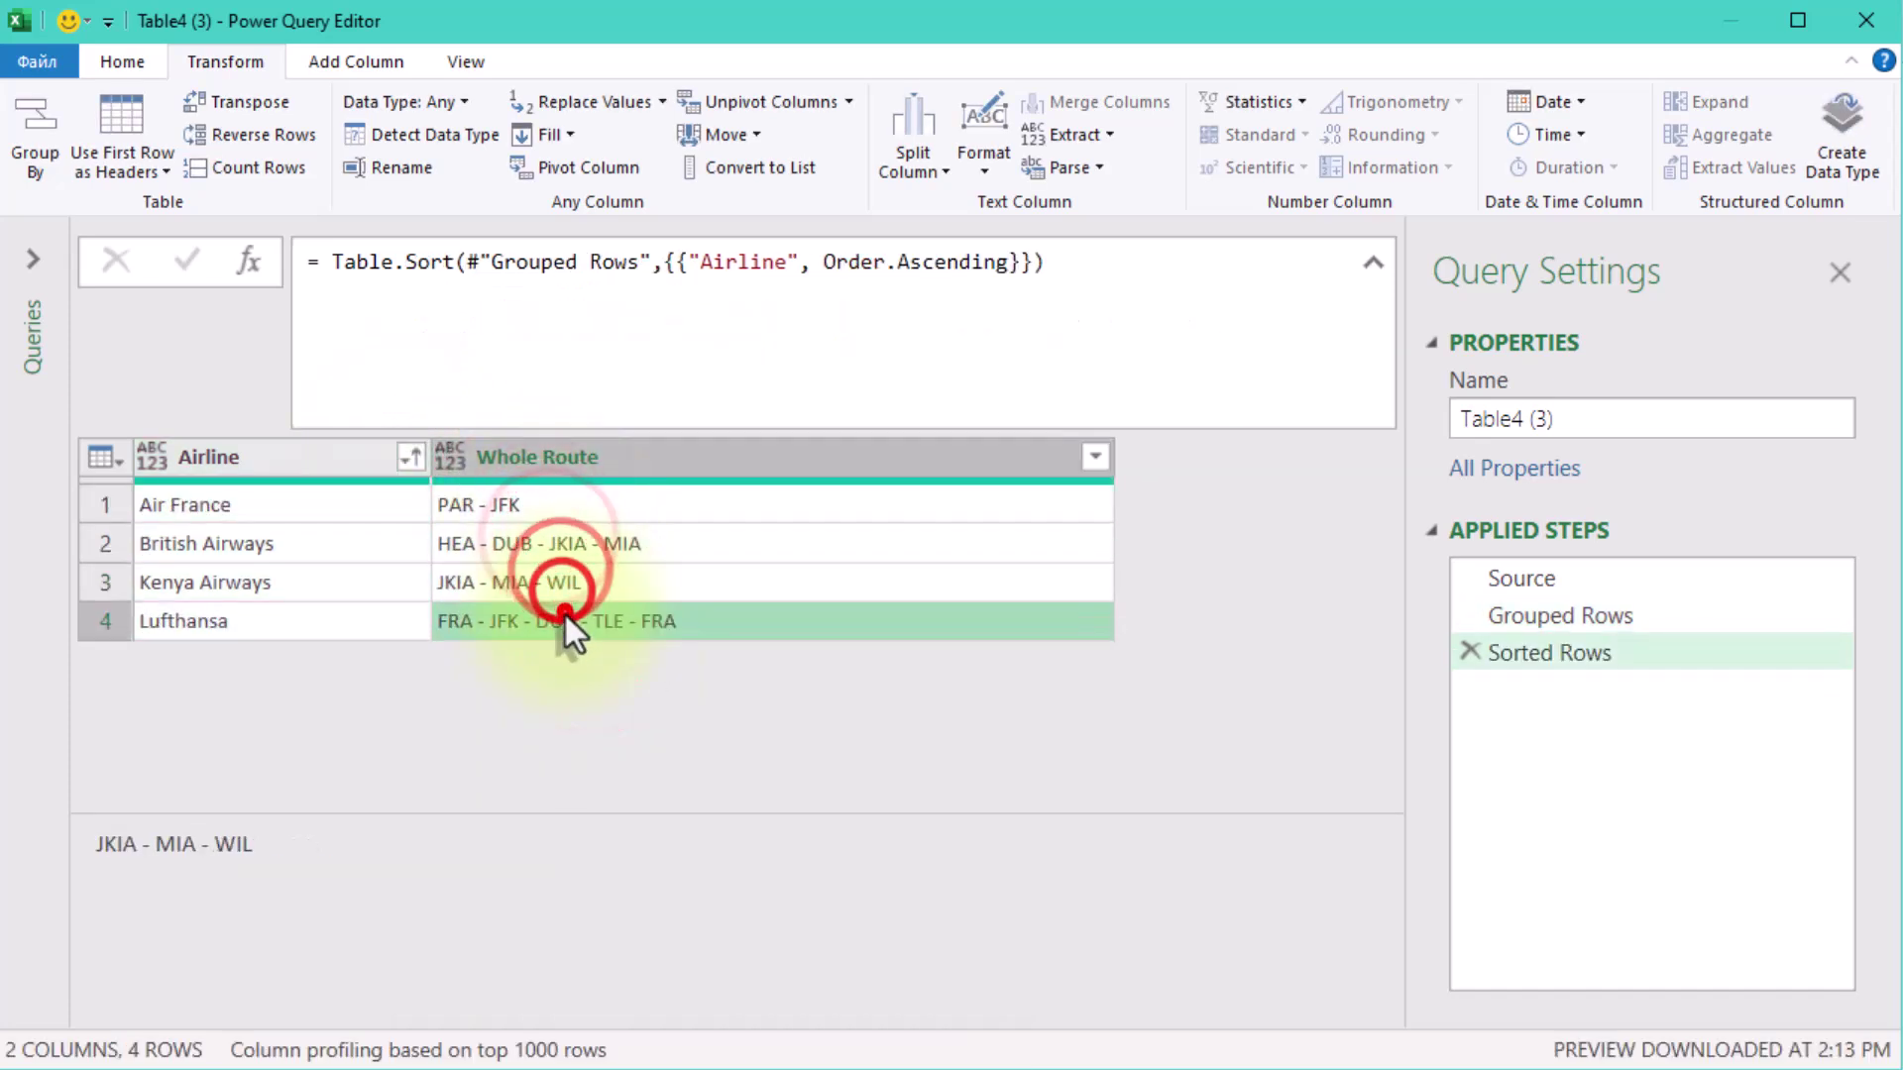